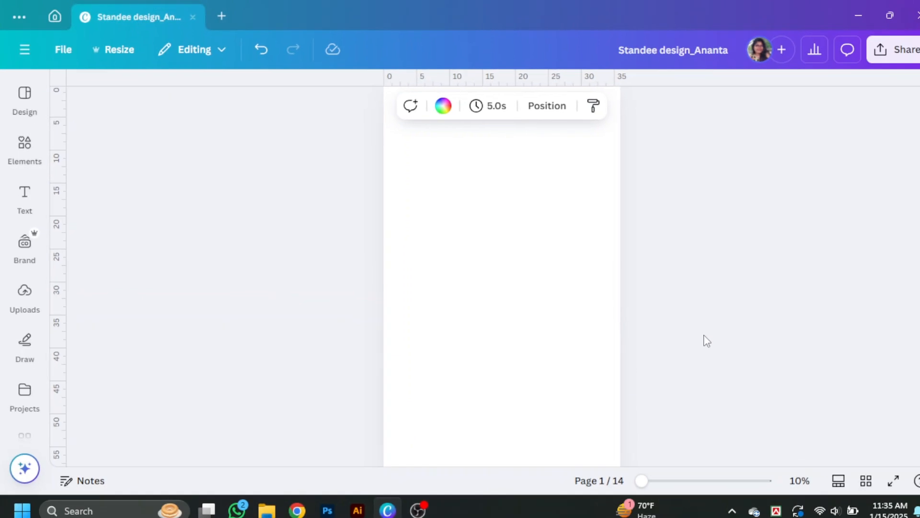
- Search the elements for "shape" and add the plain square to page 1
scroll(703, 331, "up", 1)
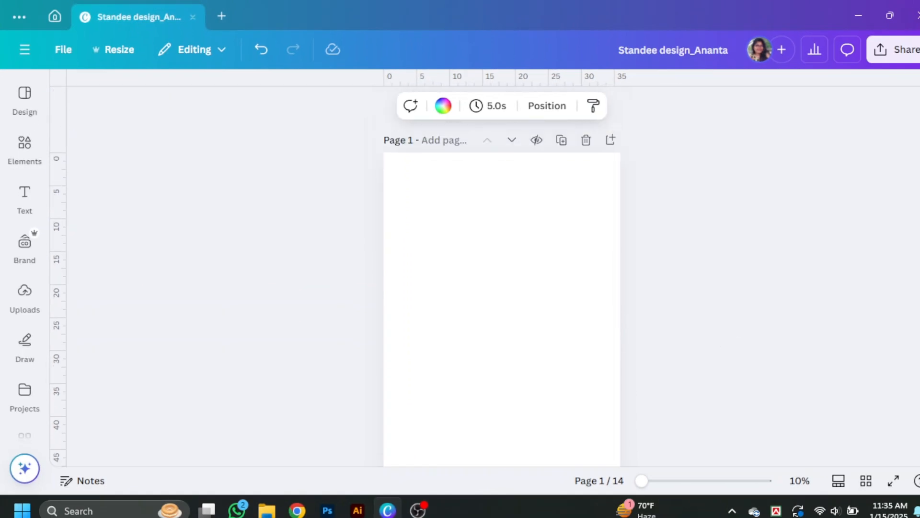
left_click(27, 149)
left_click(91, 96)
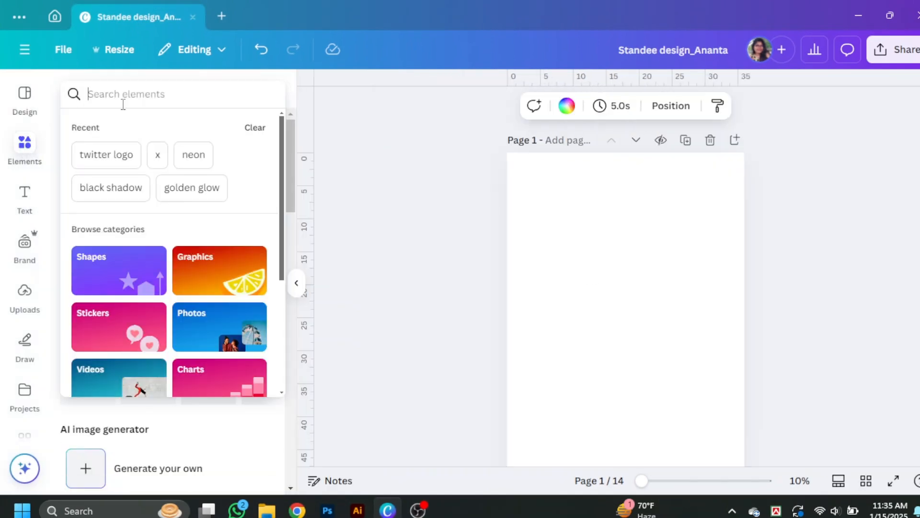
type("shape")
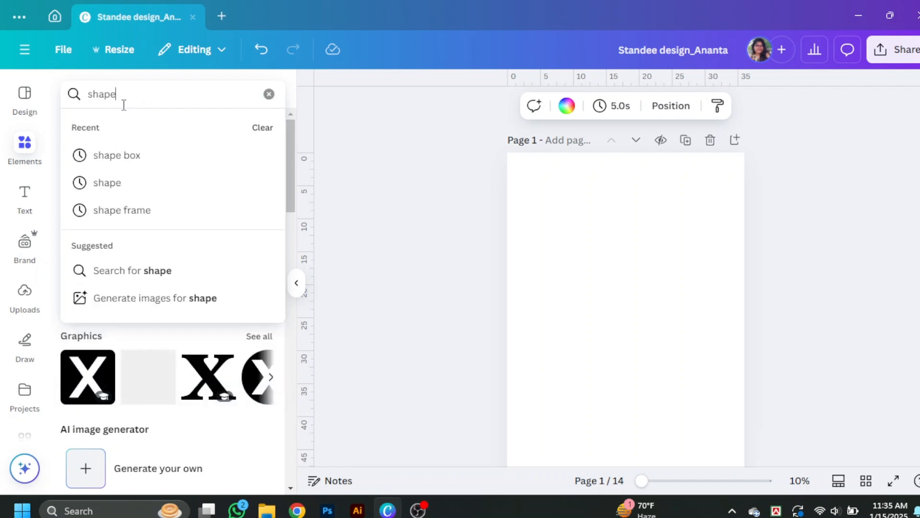
key("Return")
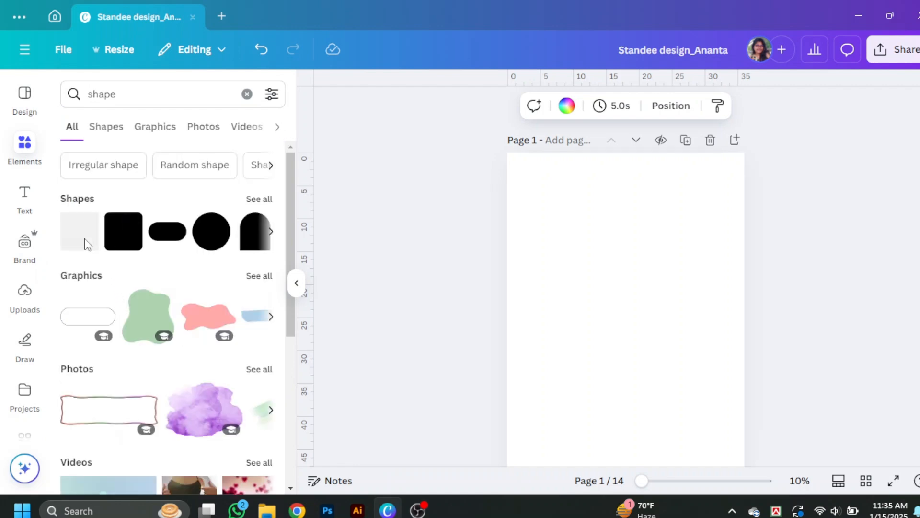
left_click(87, 245)
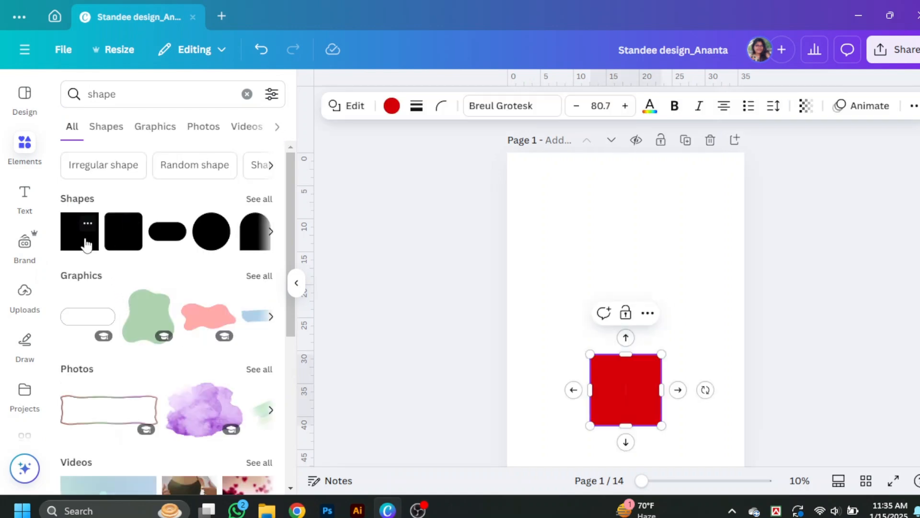
left_click(297, 282)
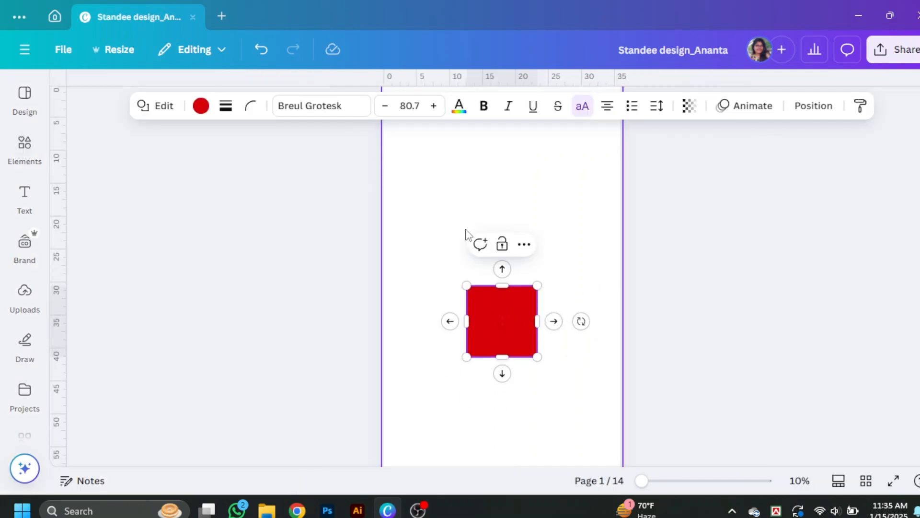
- Move the red square up to the page's upper-left area, leaving a margin from the edges
left_click(462, 192)
left_click_drag(517, 324, 460, 185)
scroll(503, 298, "up", 2)
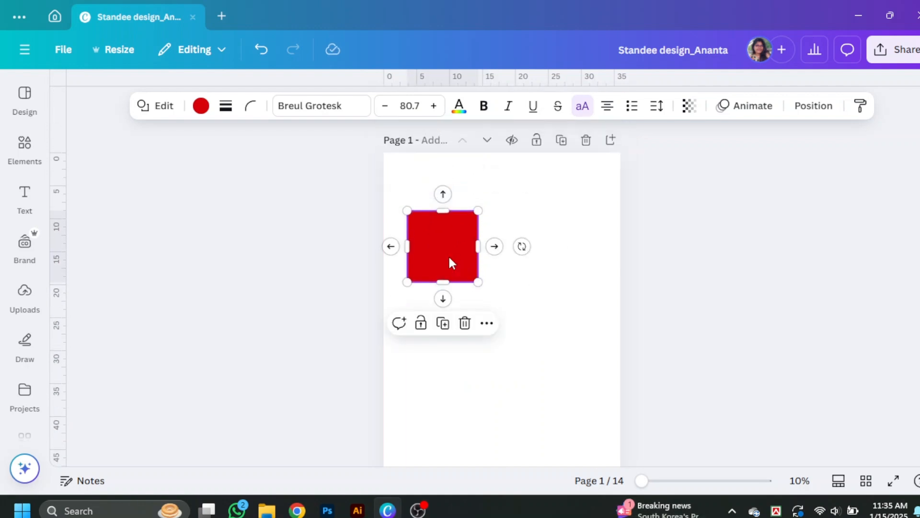
left_click_drag(448, 255, 446, 226)
- Stretch the red square into a tall vertical bar reaching almost to the page bottom, and widen it to just past the page's middle
scroll(446, 232, "down", 2)
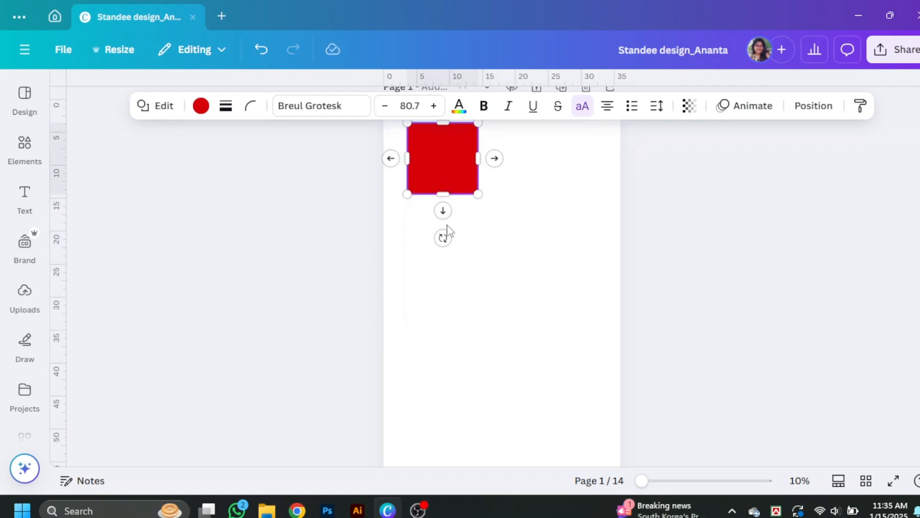
left_click_drag(444, 185, 444, 323)
scroll(444, 300, "down", 5)
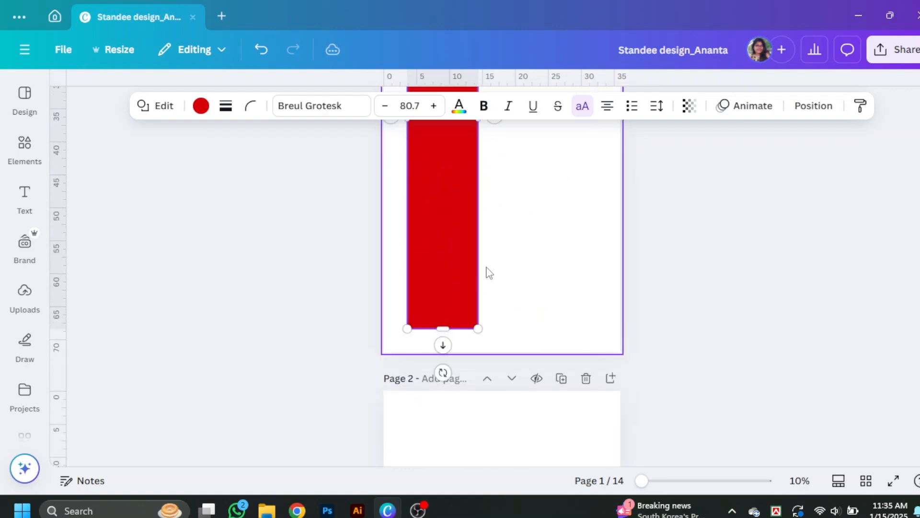
scroll(487, 270, "up", 4)
left_click_drag(478, 253, 509, 258)
scroll(648, 257, "down", 4)
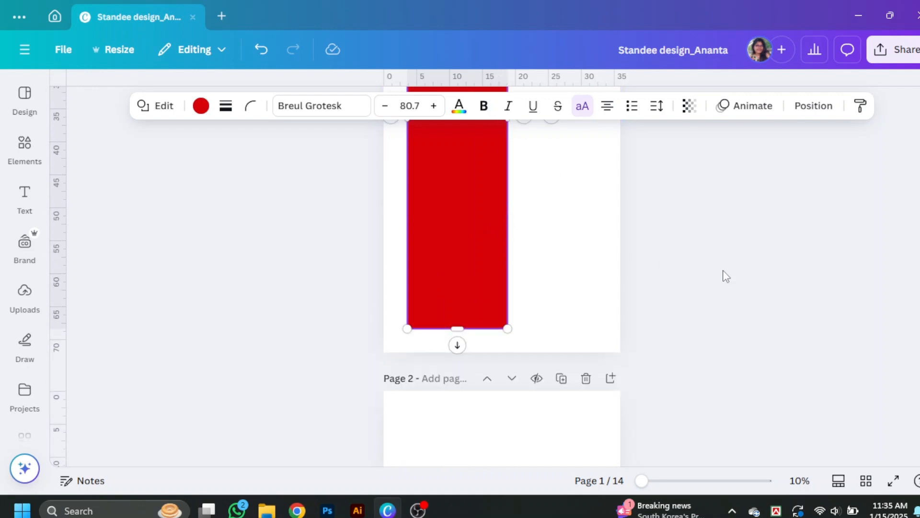
scroll(719, 279, "up", 6)
left_click_drag(508, 321, 511, 321)
- Change the vertical bar's fill to a solid dark navy blue
left_click(201, 107)
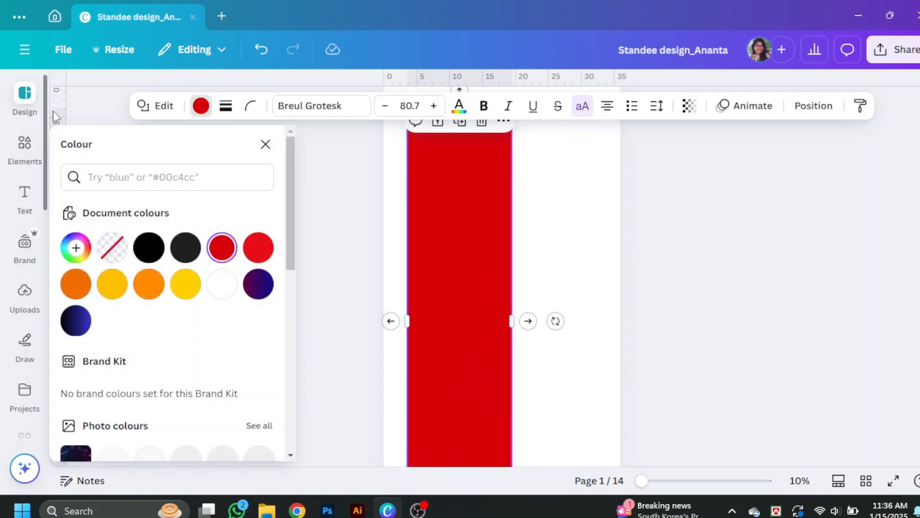
left_click(75, 320)
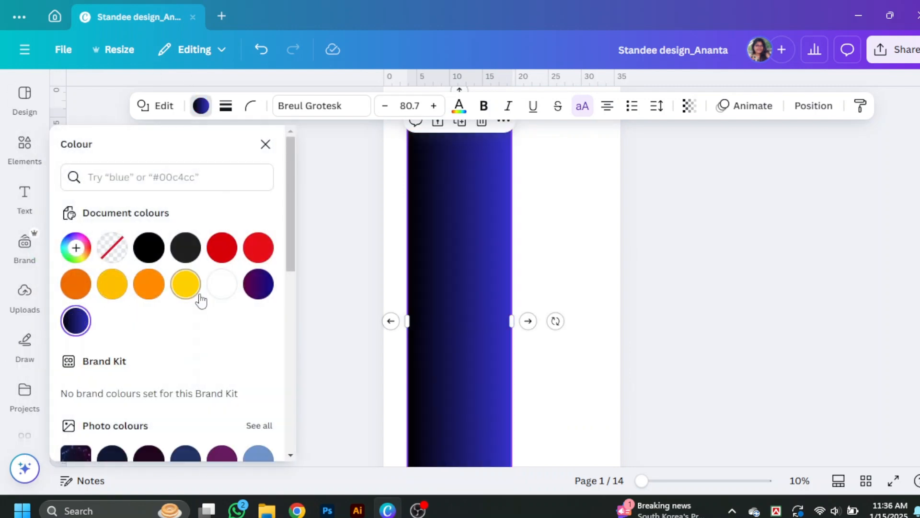
left_click(77, 248)
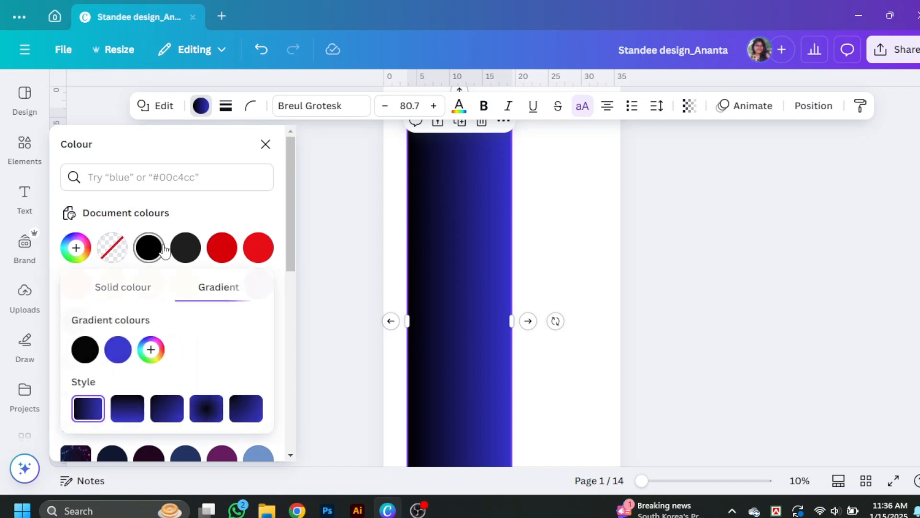
left_click(163, 249)
left_click(76, 248)
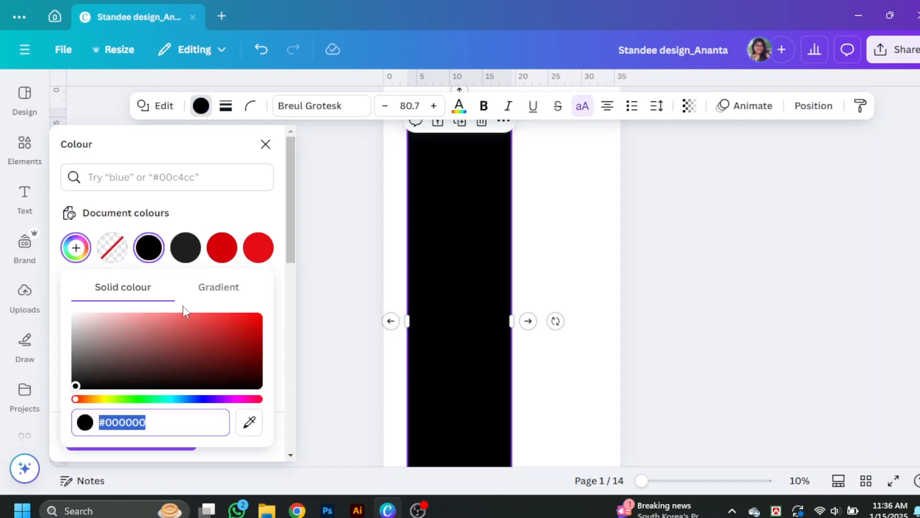
left_click_drag(173, 400, 186, 400)
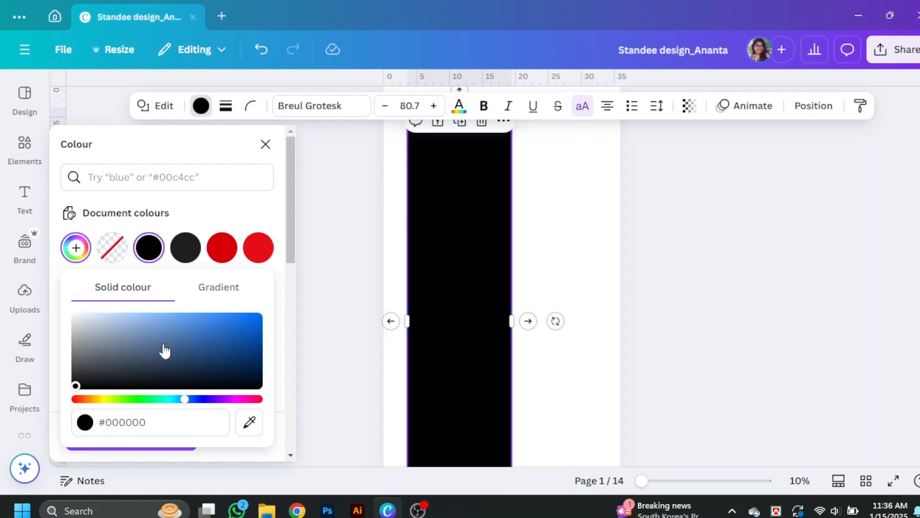
left_click_drag(164, 351, 201, 358)
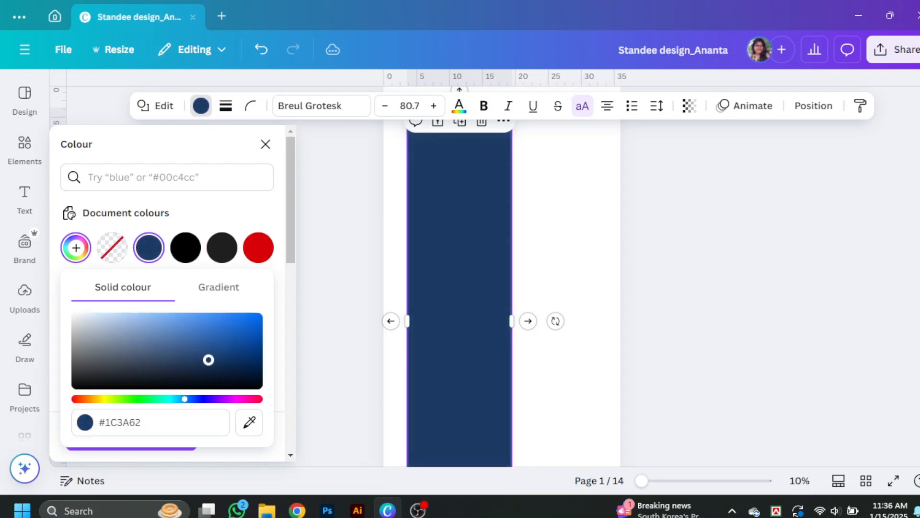
left_click(697, 306)
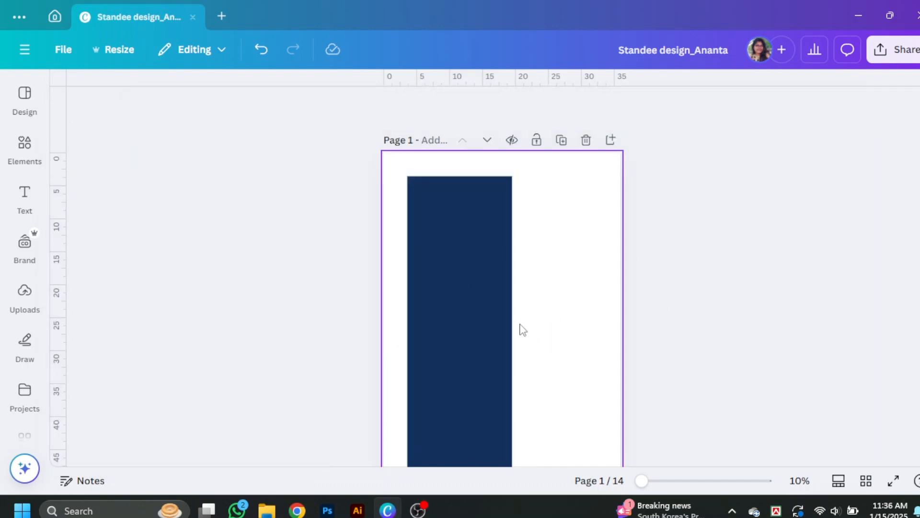
- Search the elements for "frame" and add the circular photo frame to page 1
scroll(580, 312, "down", 2)
scroll(579, 316, "up", 2)
left_click(27, 146)
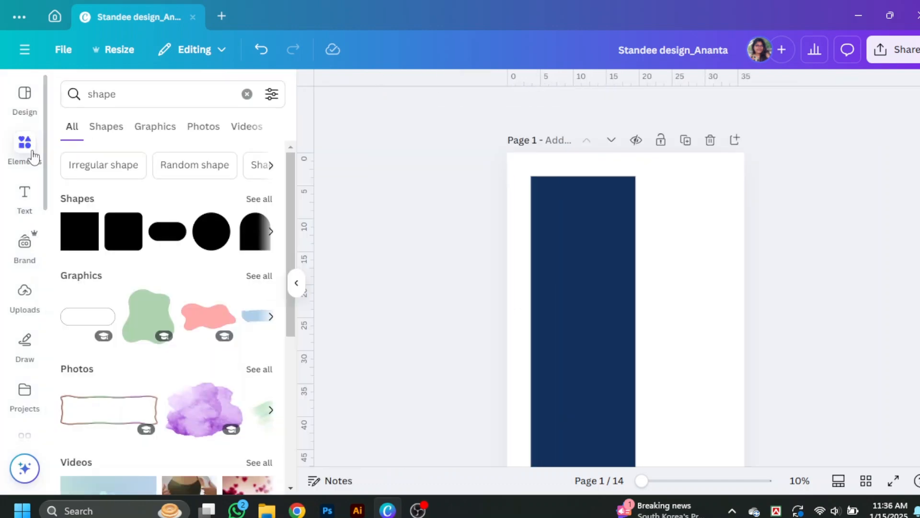
left_click(114, 94)
type("frame")
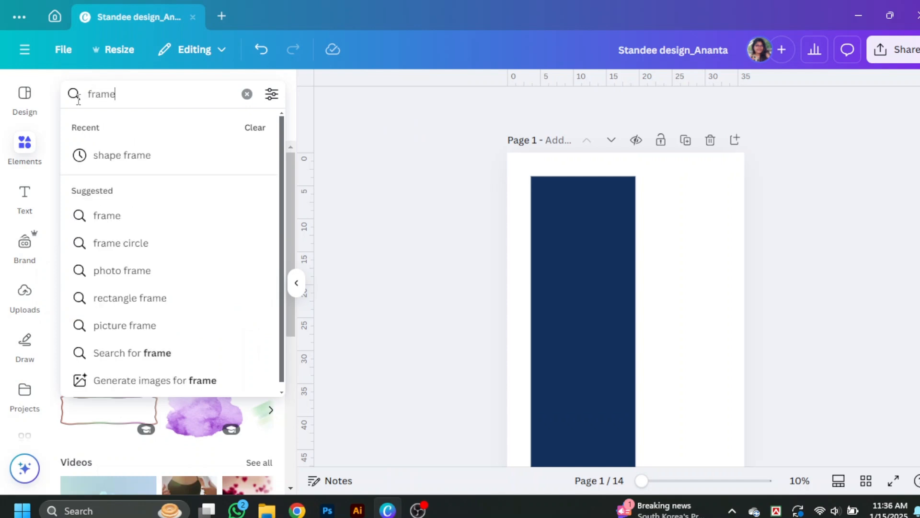
key("Return")
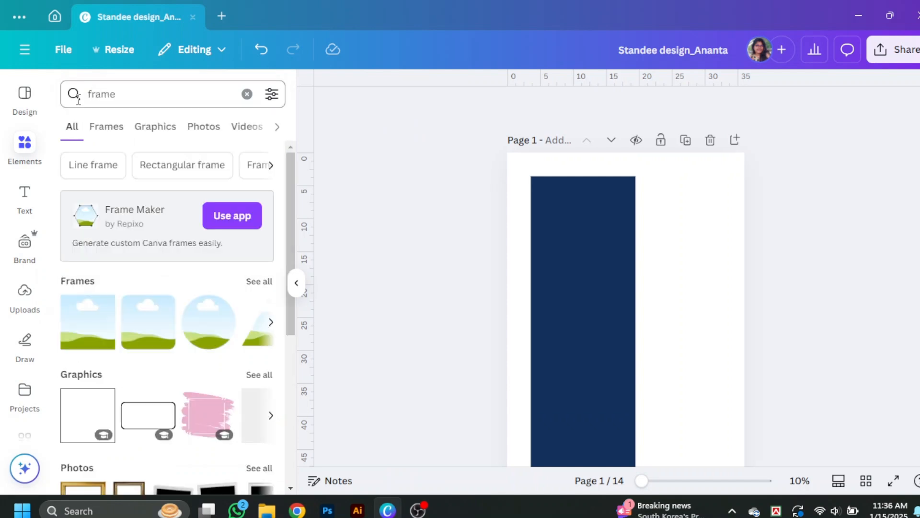
left_click(220, 336)
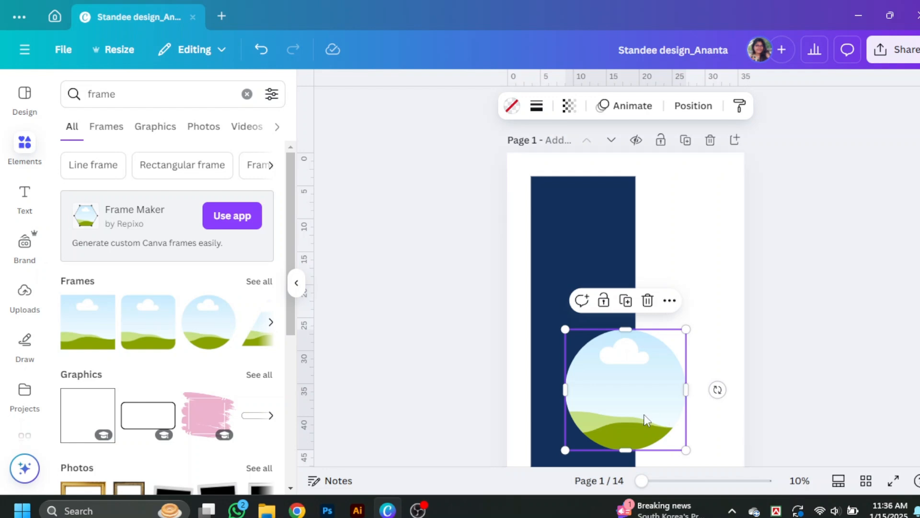
- Move the circular frame to the upper part of the page, centred on the bar's right edge
left_click_drag(645, 421, 650, 287)
left_click(812, 287)
left_click(648, 277)
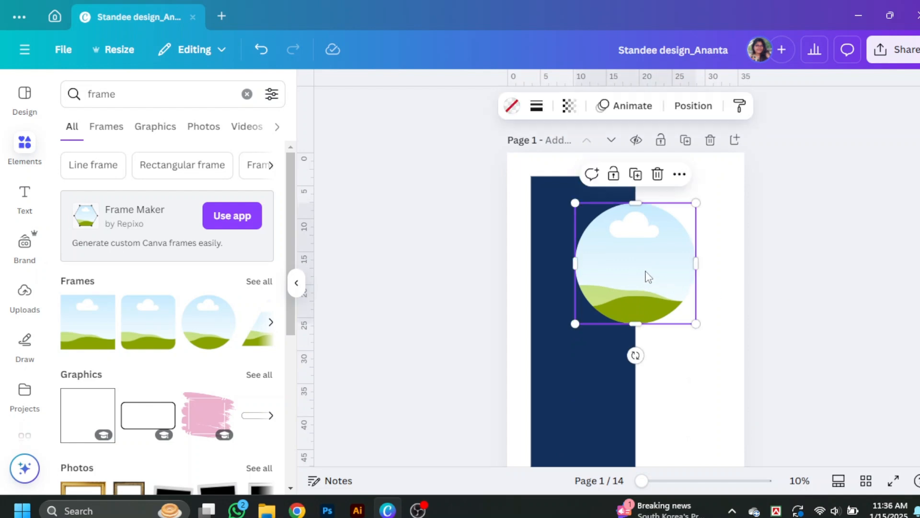
left_click(891, 269)
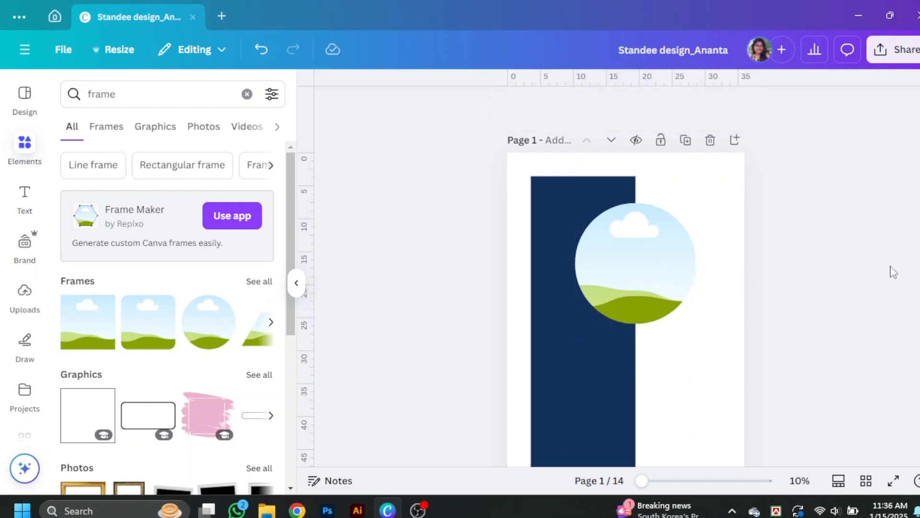
- Search the elements for "building" and limit the results to photos
left_click_drag(135, 92, 97, 94)
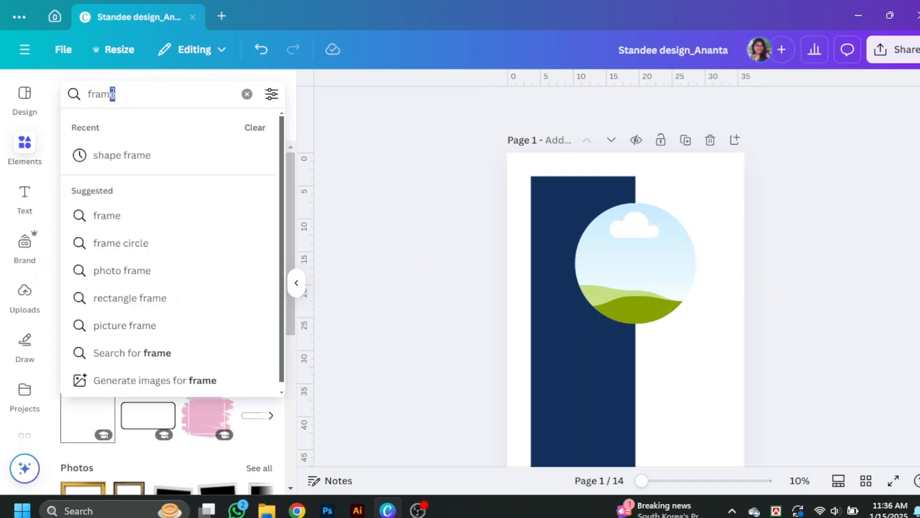
type("building")
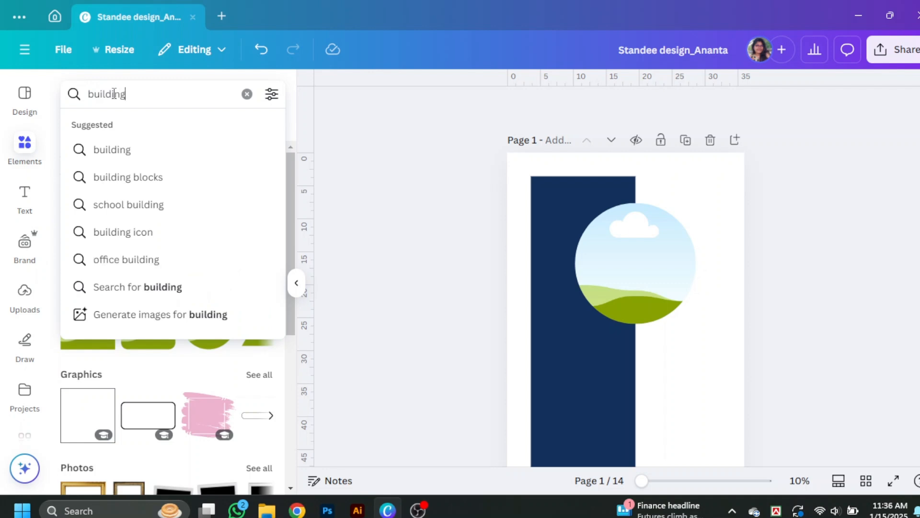
key("Return")
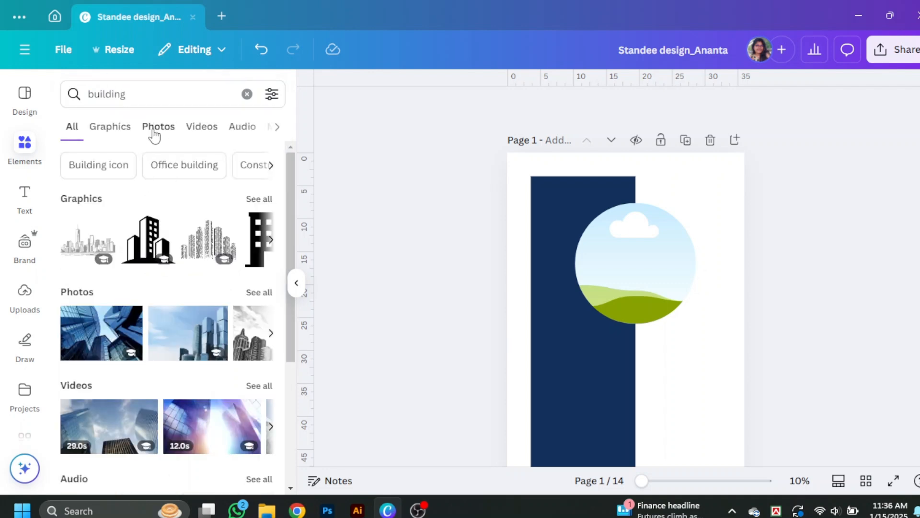
left_click(155, 134)
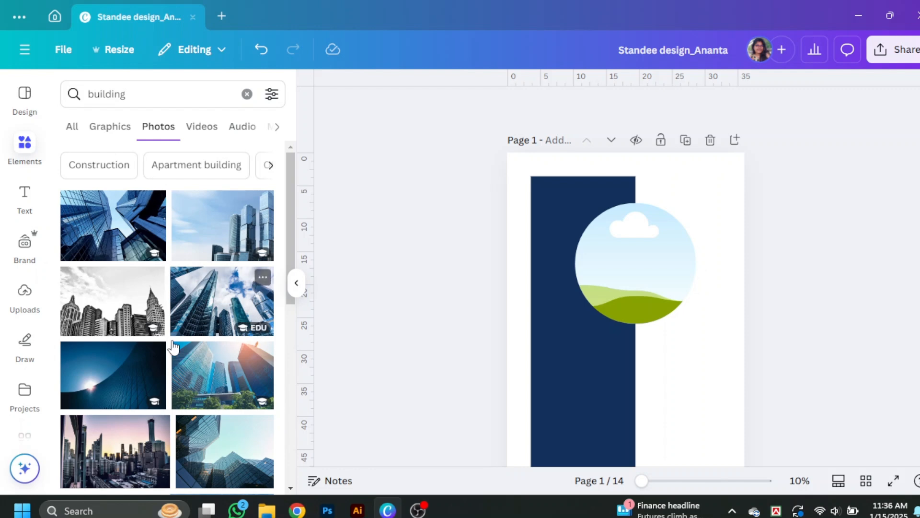
- Fill the circular frame with the photo of the white apartment building against a deep blue sky
scroll(207, 402, "down", 10)
scroll(207, 402, "down", 3)
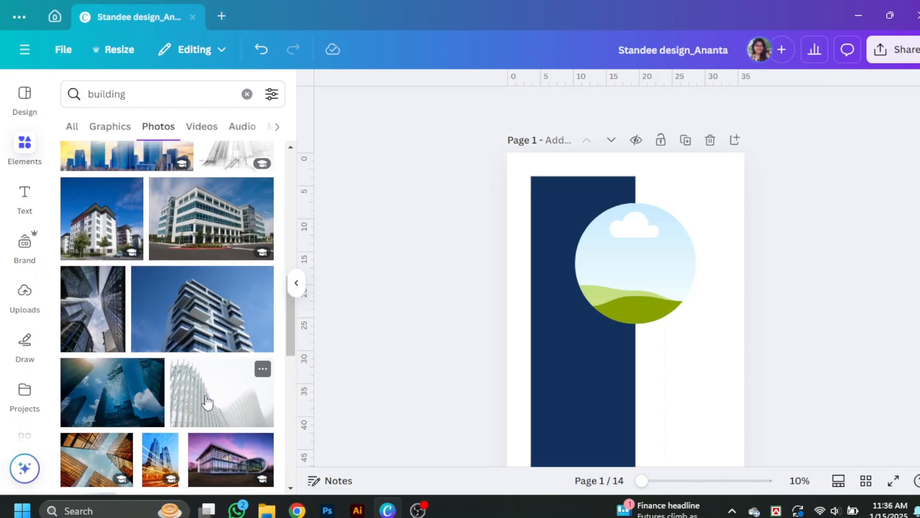
left_click(107, 231)
left_click_drag(650, 413, 660, 295)
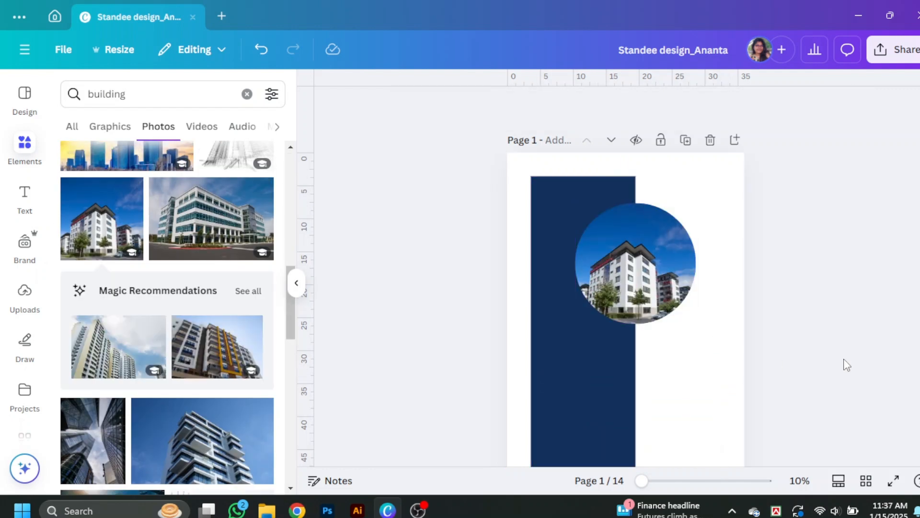
scroll(158, 349, "down", 8)
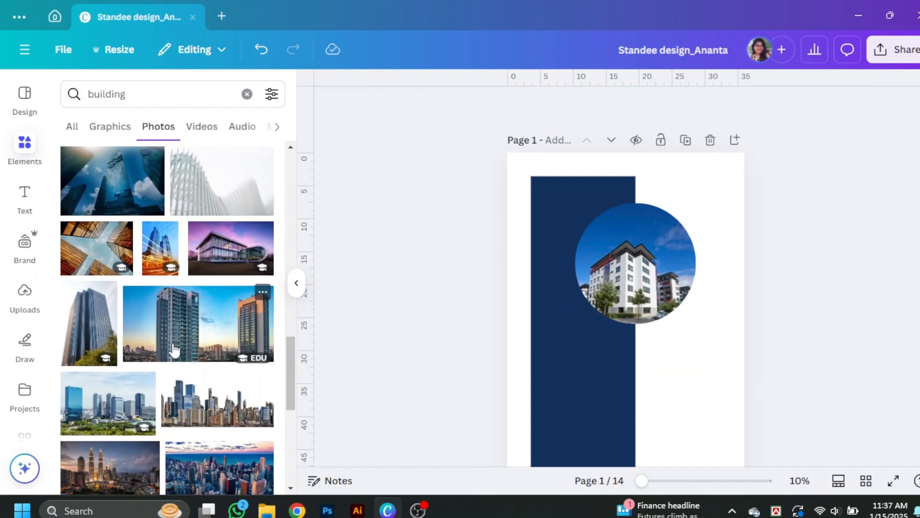
scroll(174, 349, "down", 8)
- Give the circular building photo a solid border with a weight of 100
left_click(297, 282)
left_click(512, 263)
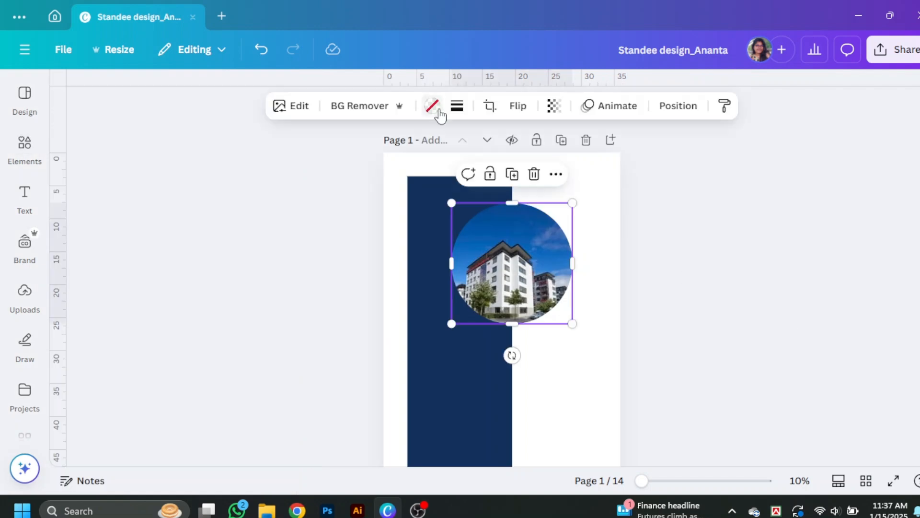
left_click(456, 107)
left_click(426, 155)
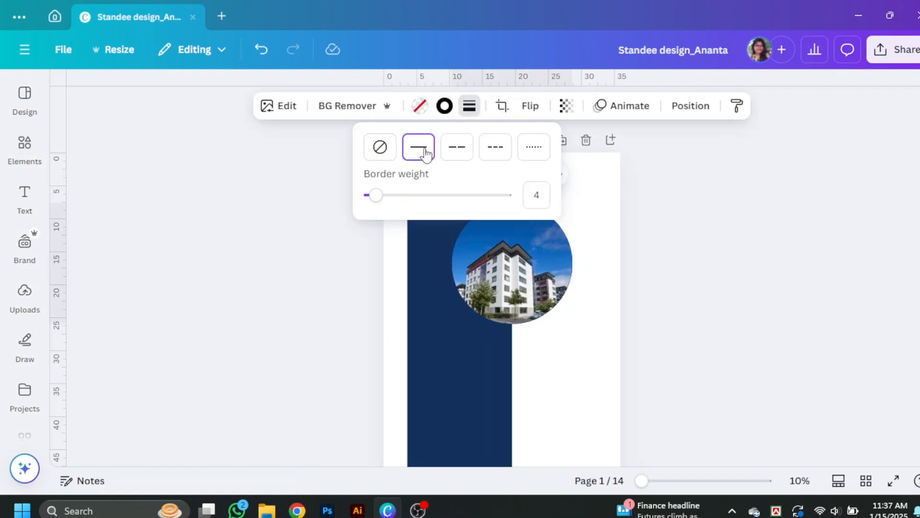
left_click_drag(371, 195, 524, 205)
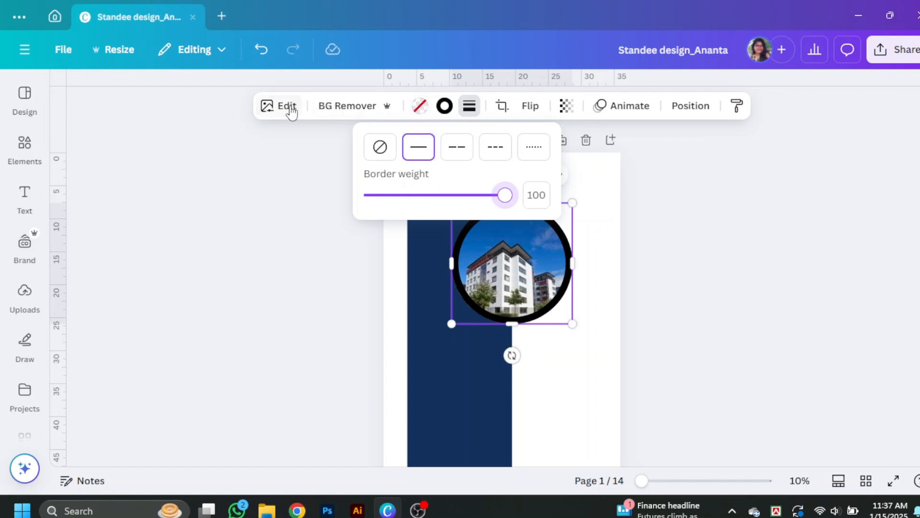
- Change the circular photo's border colour to white and check the ring up close
left_click(444, 106)
scroll(226, 258, "down", 2)
left_click(221, 215)
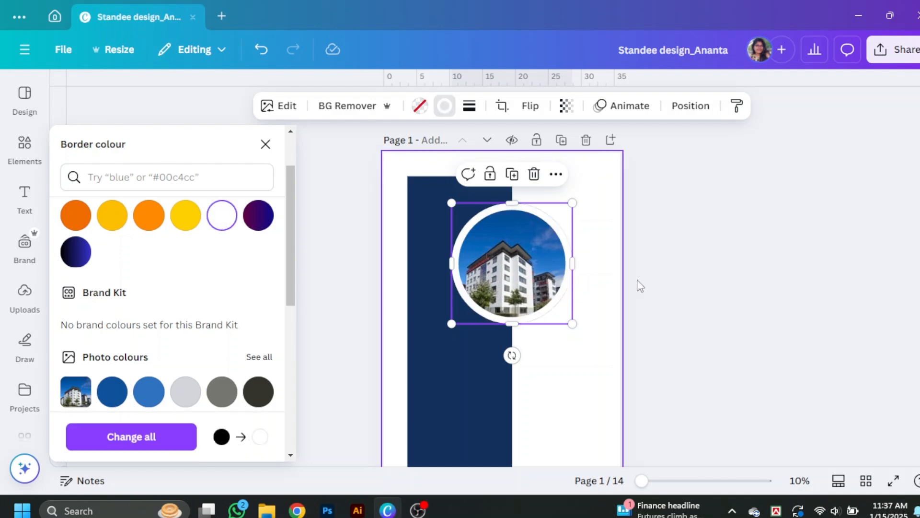
left_click(738, 286)
scroll(594, 313, "up", 3)
scroll(717, 350, "up", 2)
left_click(843, 271)
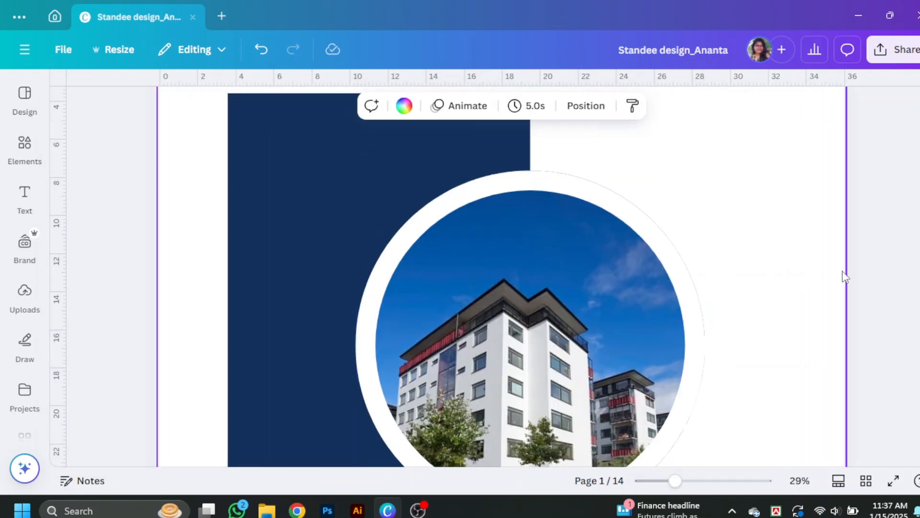
- Apply a whole-image blur with an intensity of 29 to the building photo in the circular frame
scroll(554, 249, "down", 2)
left_click(555, 249)
scroll(480, 230, "down", 3)
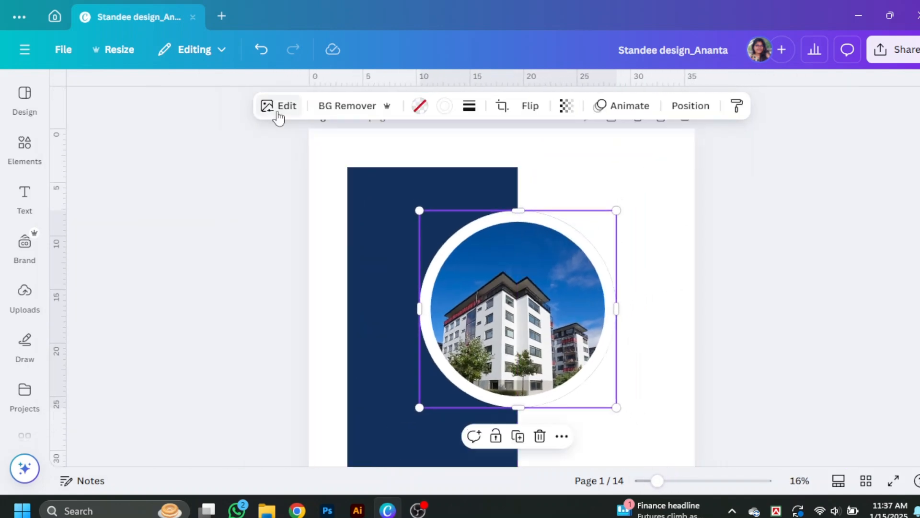
left_click(278, 112)
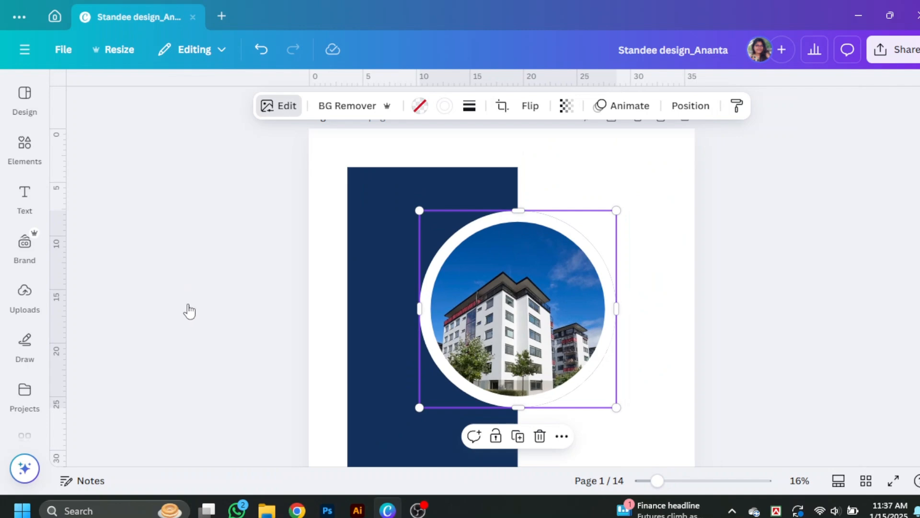
scroll(132, 308, "down", 4)
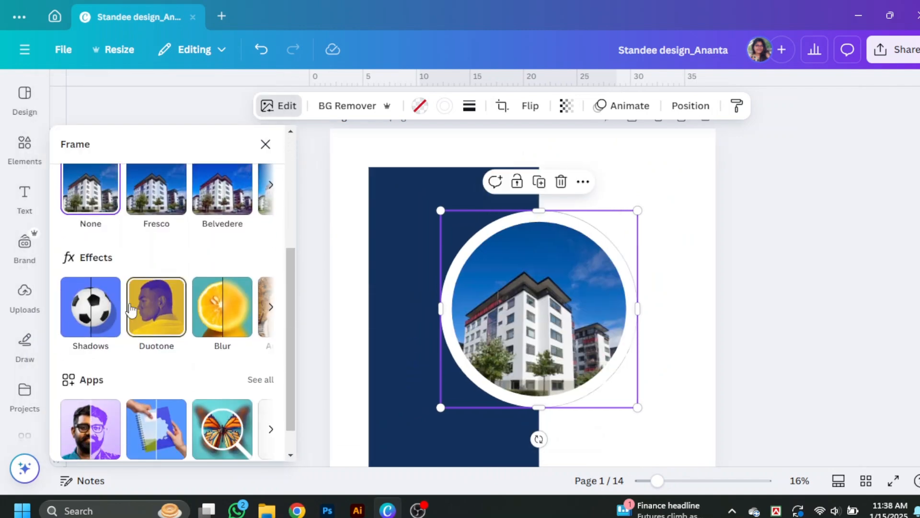
scroll(130, 309, "down", 1)
left_click(232, 280)
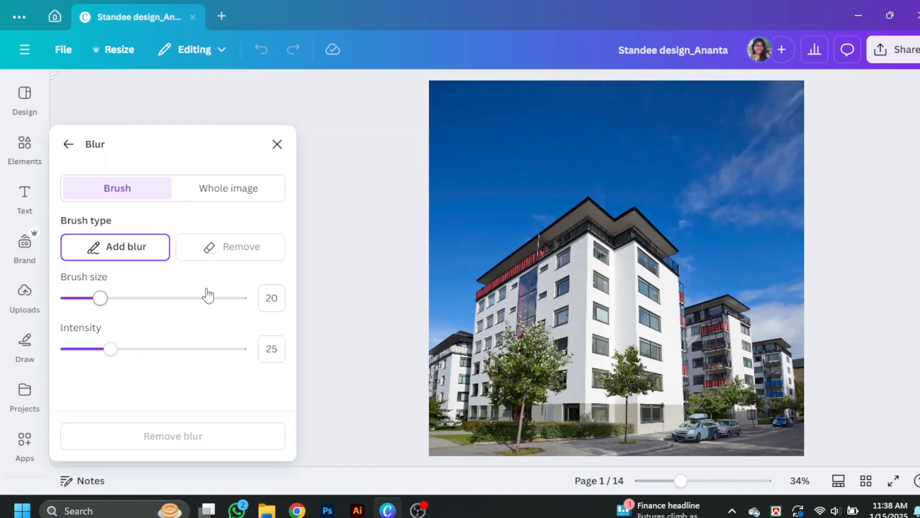
left_click(203, 193)
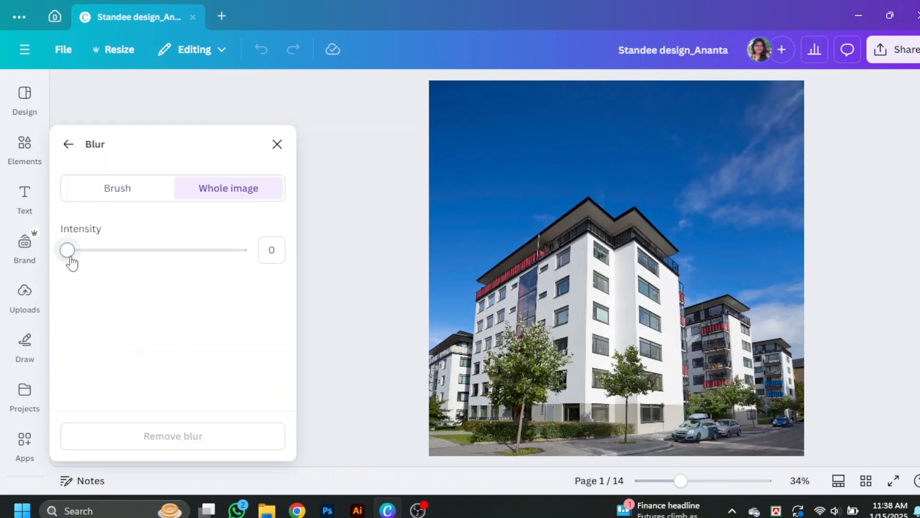
left_click_drag(84, 263, 118, 270)
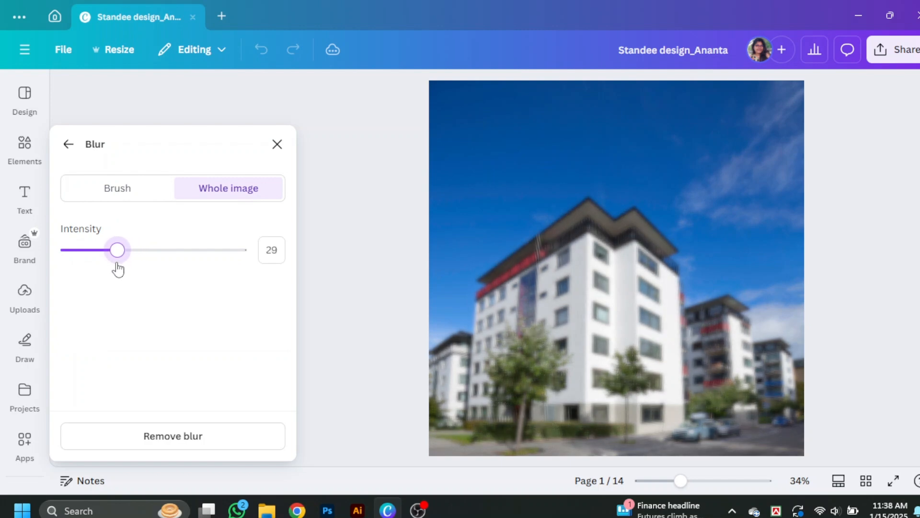
left_click(271, 149)
left_click(801, 257)
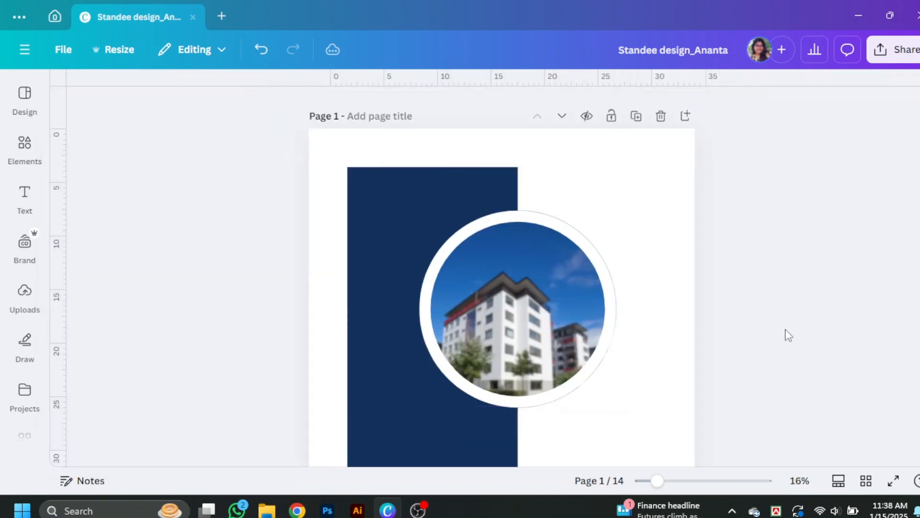
- Enlarge the circular building photo slightly and move it so it is centred on the navy bar's right edge
scroll(789, 338, "up", 1)
scroll(789, 341, "down", 3)
scroll(789, 341, "up", 4)
left_click(577, 334)
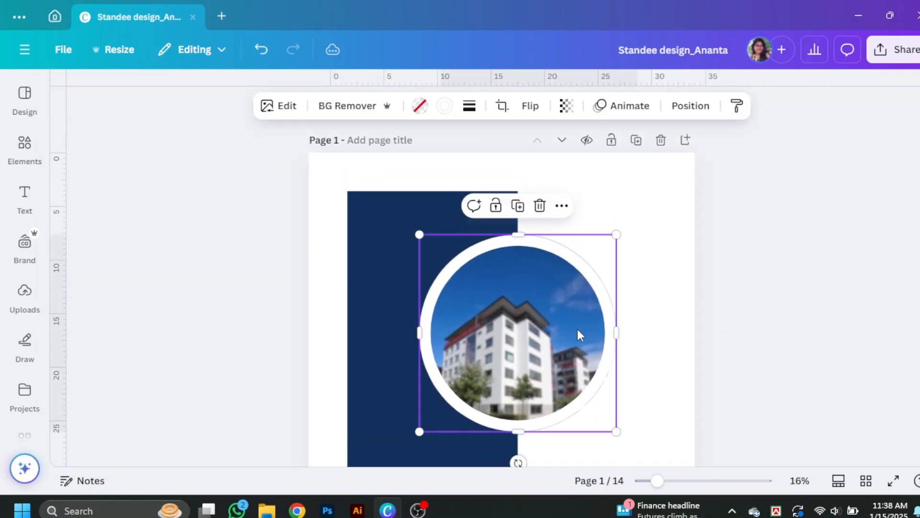
scroll(579, 334, "down", 3)
left_click_drag(616, 294, 635, 312)
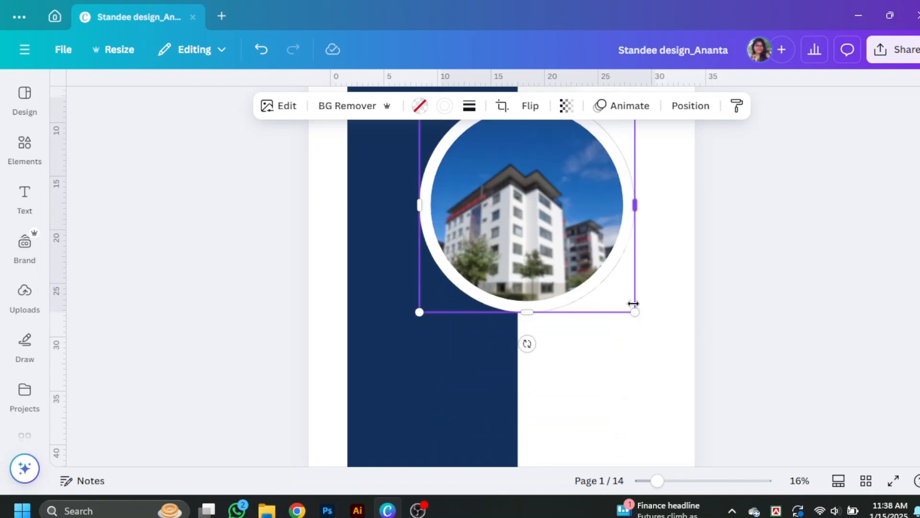
scroll(564, 353, "up", 3)
mouse_move(564, 353)
left_mouse_down()
mouse_move(554, 353)
mouse_move(563, 370)
left_mouse_up()
scroll(563, 370, "down", 3)
left_click(842, 334)
scroll(841, 334, "up", 3)
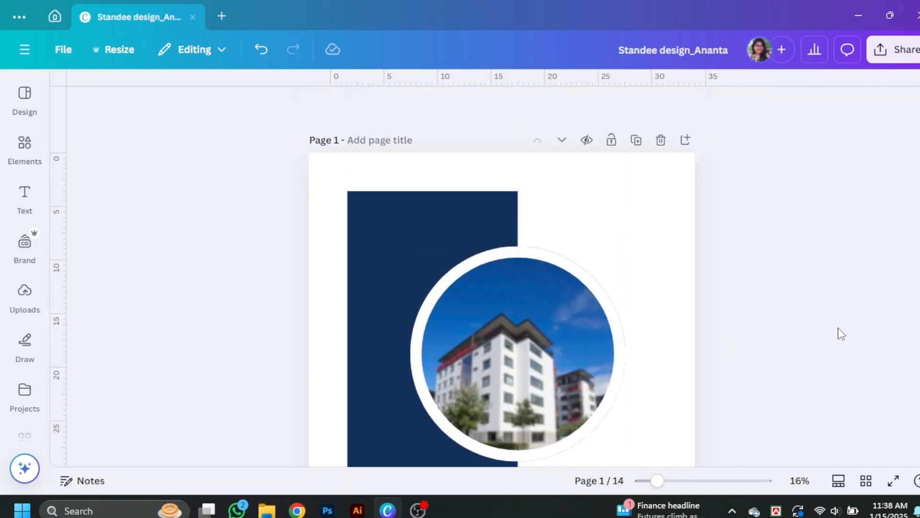
scroll(841, 334, "down", 3)
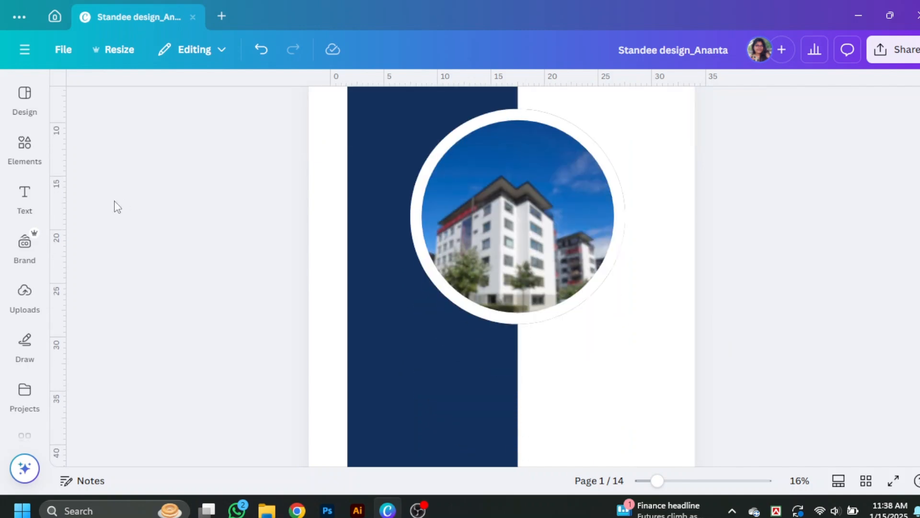
- Add a heading over the circular building photo and replace its placeholder text with "House"
left_click(25, 196)
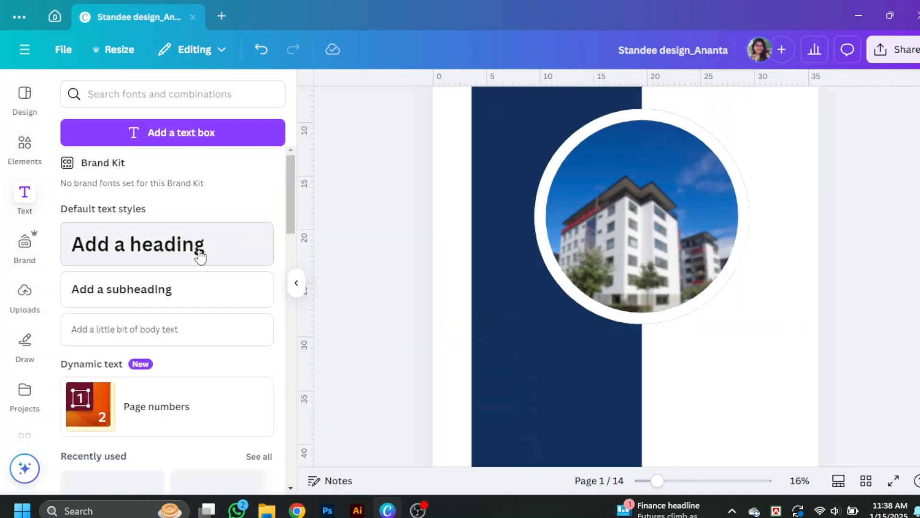
left_click(200, 256)
left_click(299, 292)
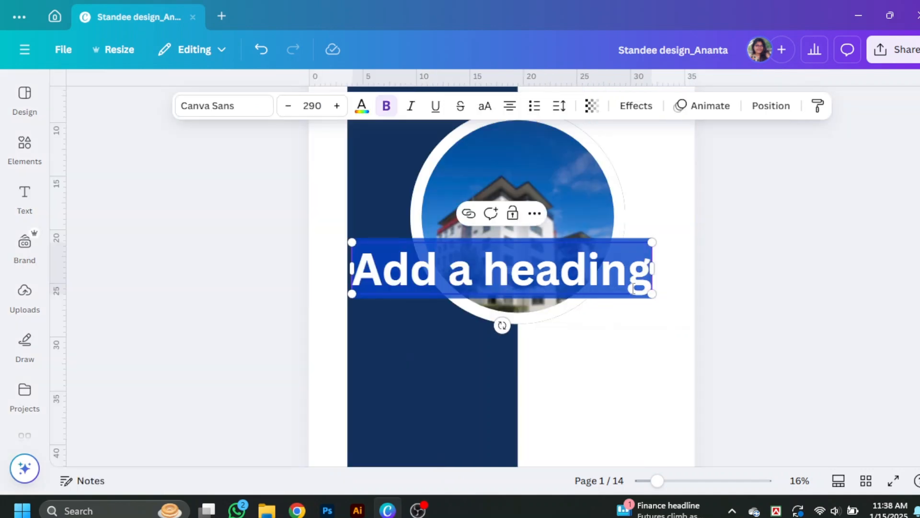
left_click(780, 294)
left_click_drag(545, 277, 586, 215)
double_click(585, 226)
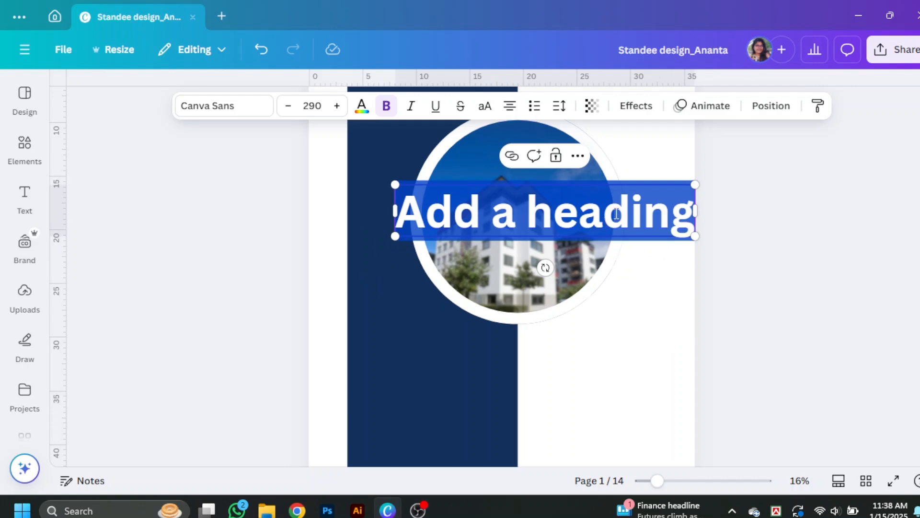
type("House")
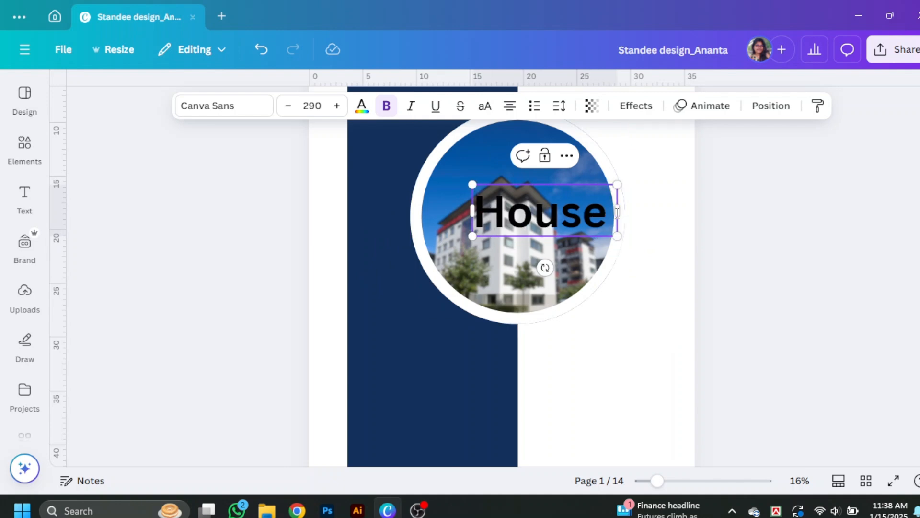
key("Return")
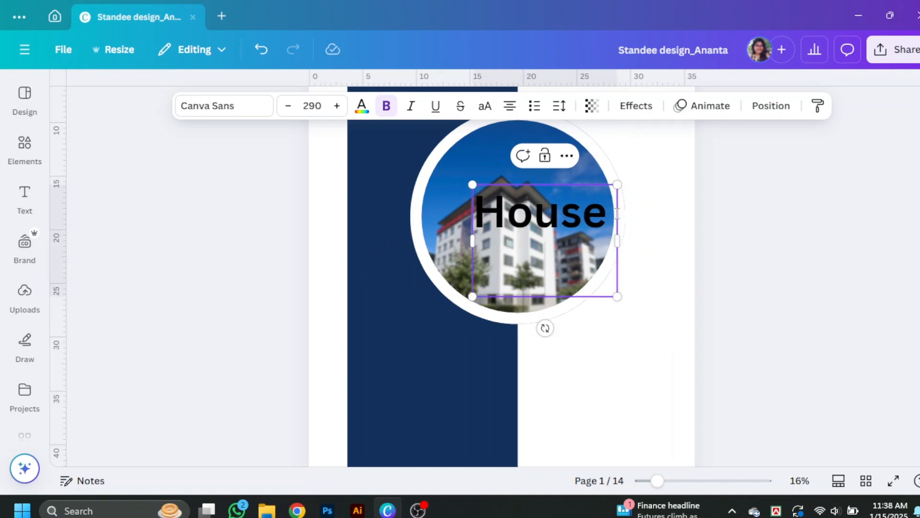
key("BackSpace")
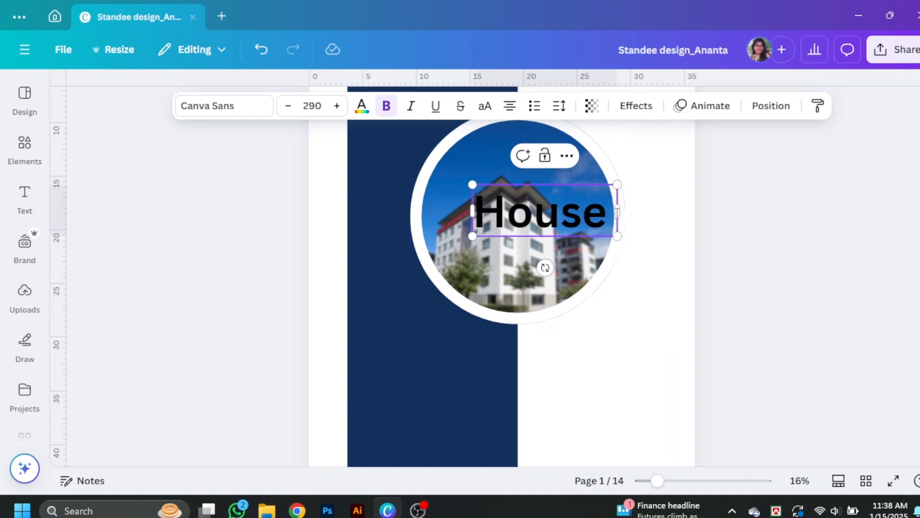
- Colour the "House" heading with the bright orange document colour and move it to the upper middle of the circular photo
scroll(796, 221, "up", 3)
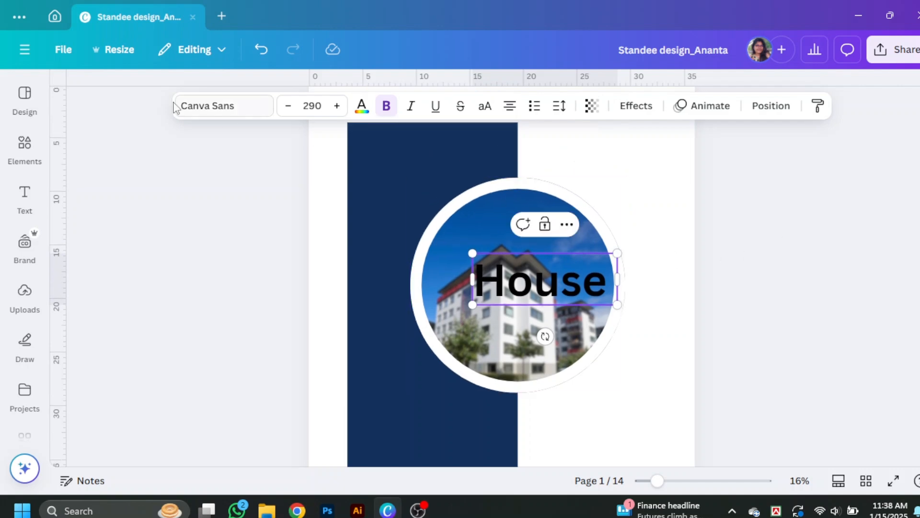
left_click(363, 109)
left_click(149, 284)
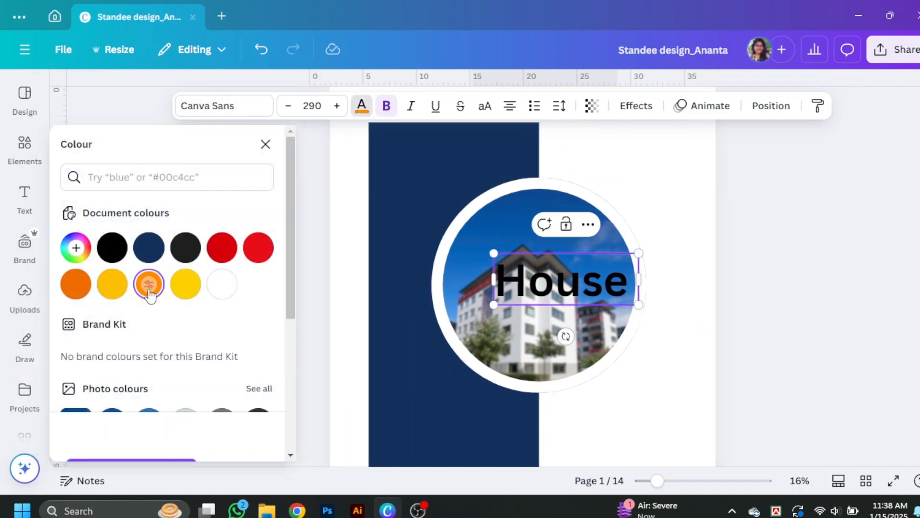
double_click(568, 285)
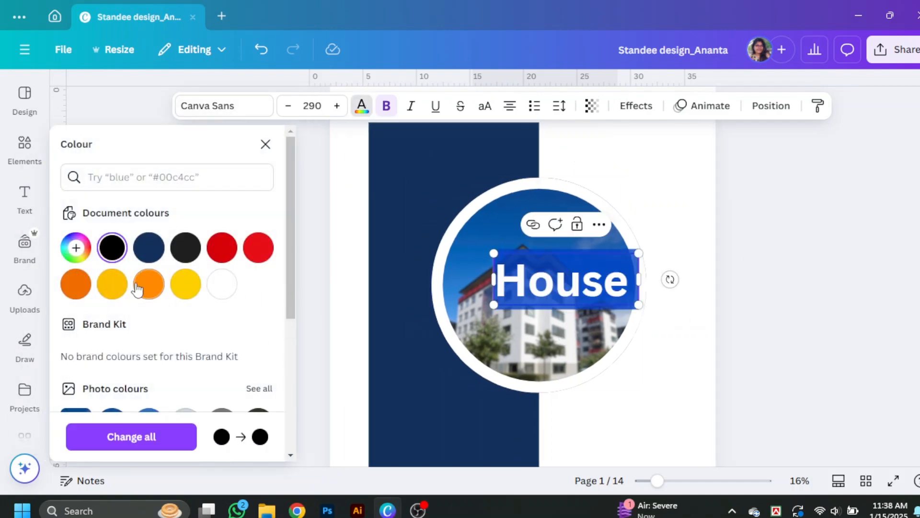
left_click(137, 289)
left_click(816, 277)
left_click(543, 295)
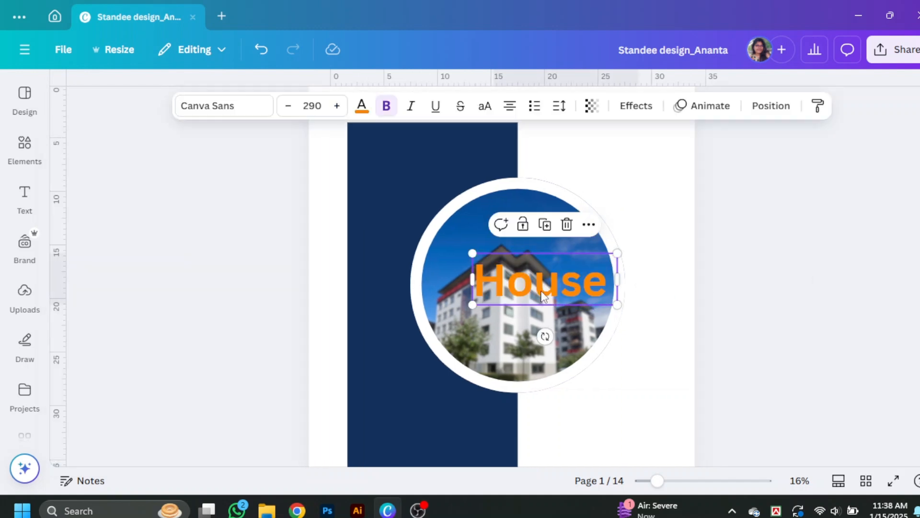
left_click_drag(544, 294, 524, 262)
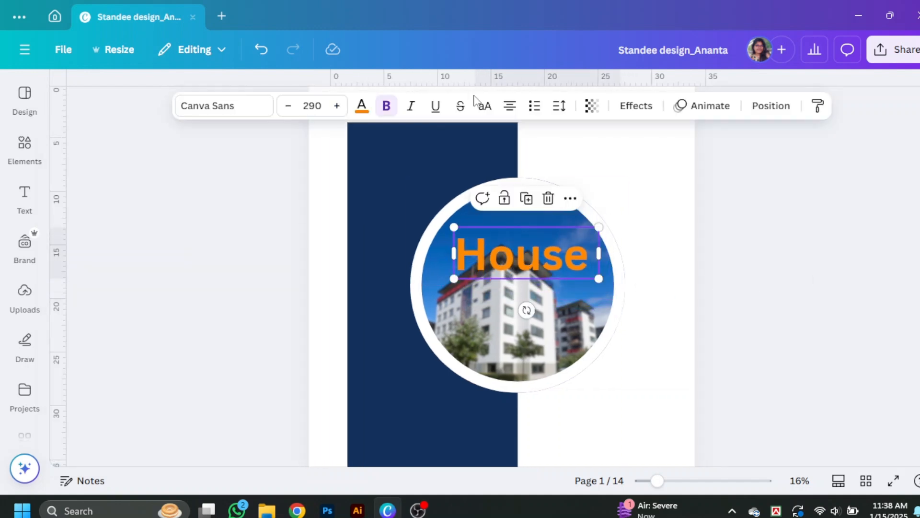
- Change the "House" heading to the custom orange #FF8F0B
left_click(362, 117)
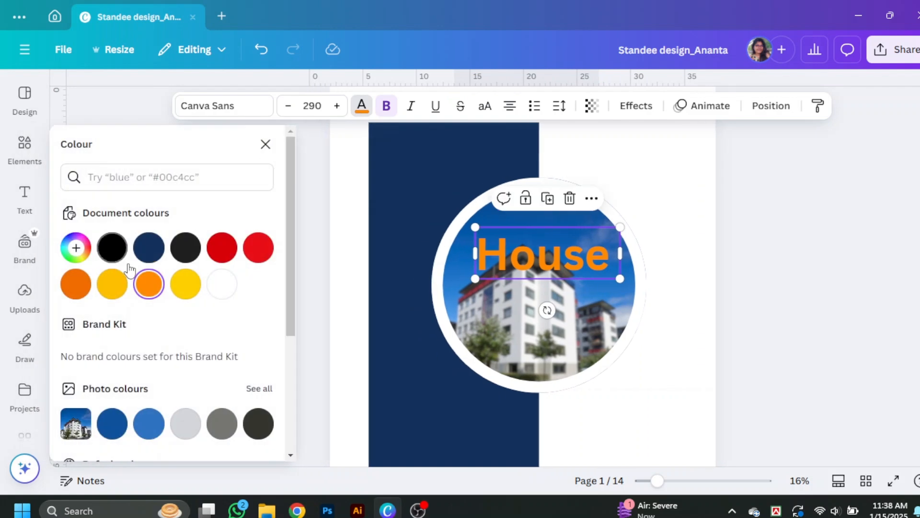
left_click(83, 256)
left_click(232, 288)
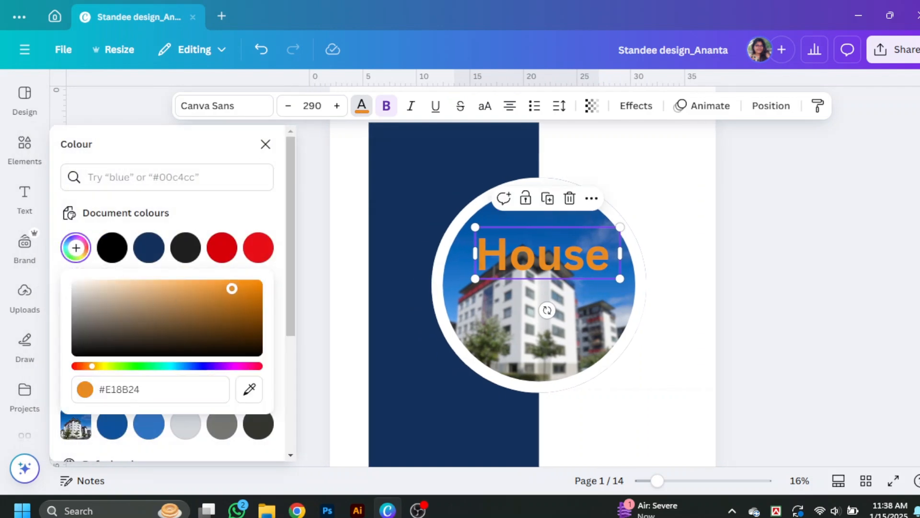
left_click_drag(231, 292, 236, 283)
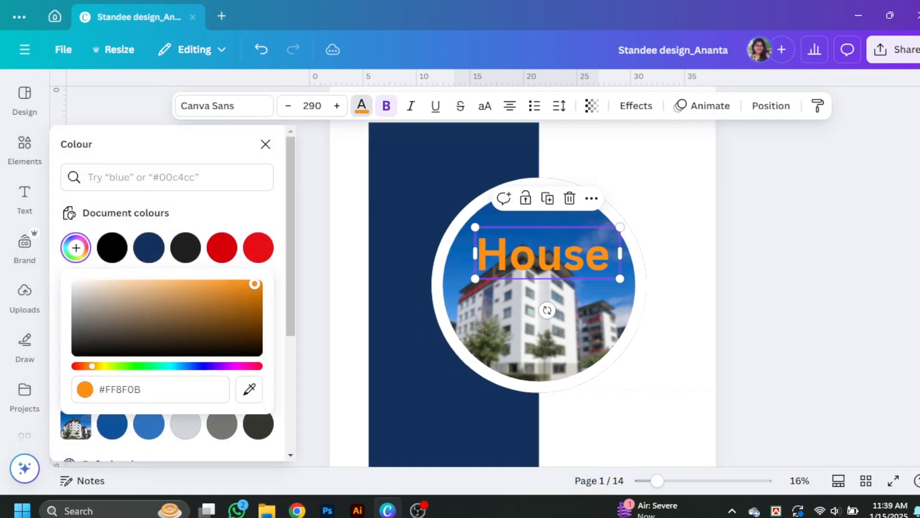
- Set the "House" heading in the Breul Grotesk font and in all capitals
left_click(249, 106)
left_click(113, 334)
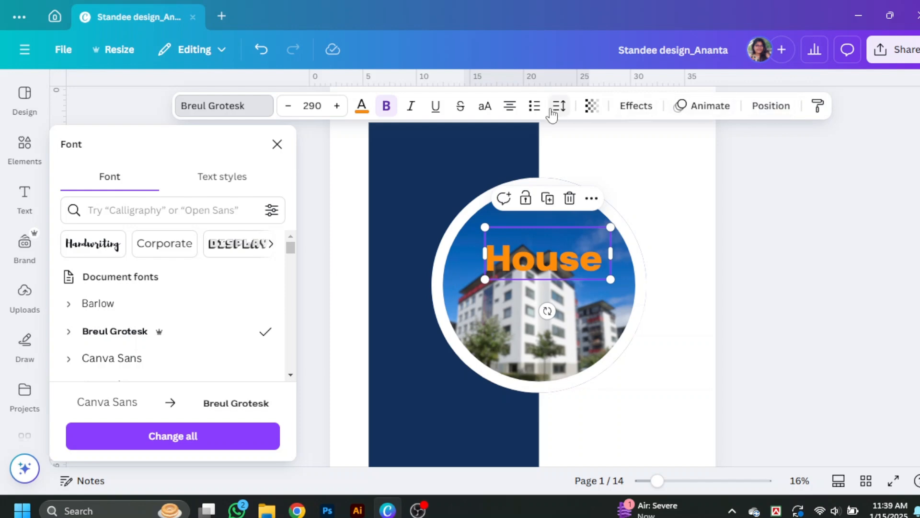
left_click(485, 105)
- Try RoxboroughCF and Roboto Mono as the font of the HOUSE heading
scroll(117, 288, "down", 5)
left_click(126, 269)
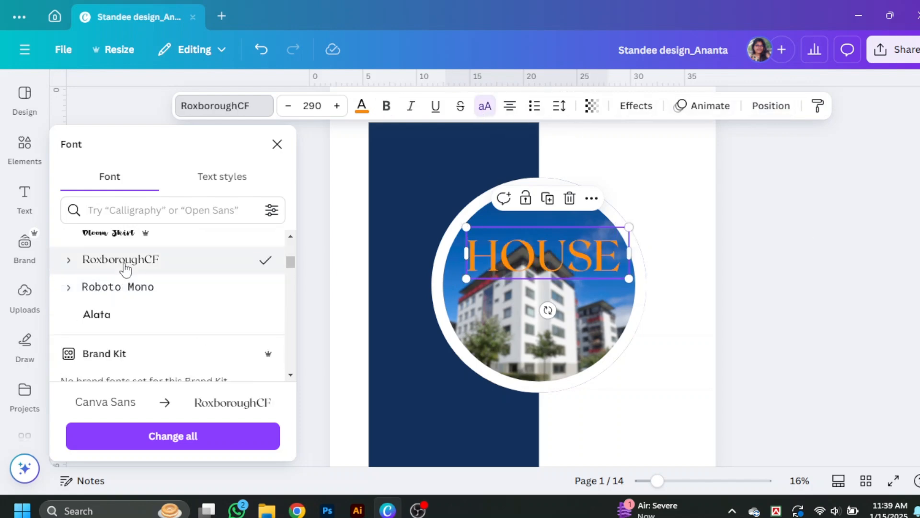
scroll(126, 273, "down", 3)
scroll(125, 276, "up", 3)
left_click(120, 312)
left_click(126, 292)
- Try the Mridul and Tulika Bengali fonts on the HOUSE heading
scroll(125, 295, "down", 15)
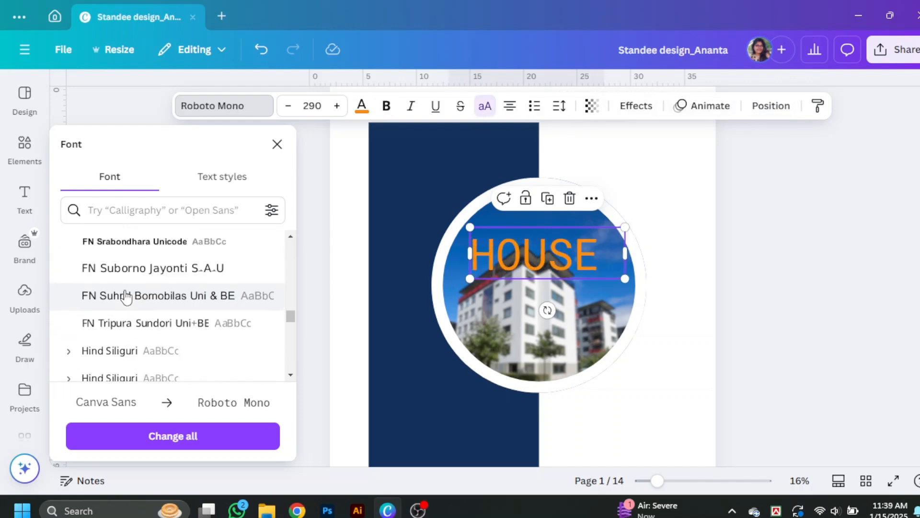
scroll(127, 295, "down", 5)
left_click(115, 281)
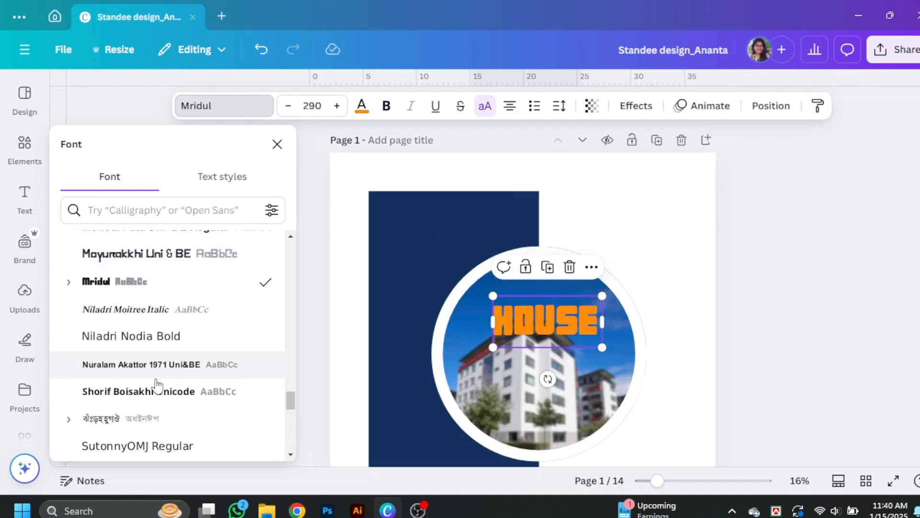
scroll(163, 398, "down", 7)
scroll(166, 374, "up", 3)
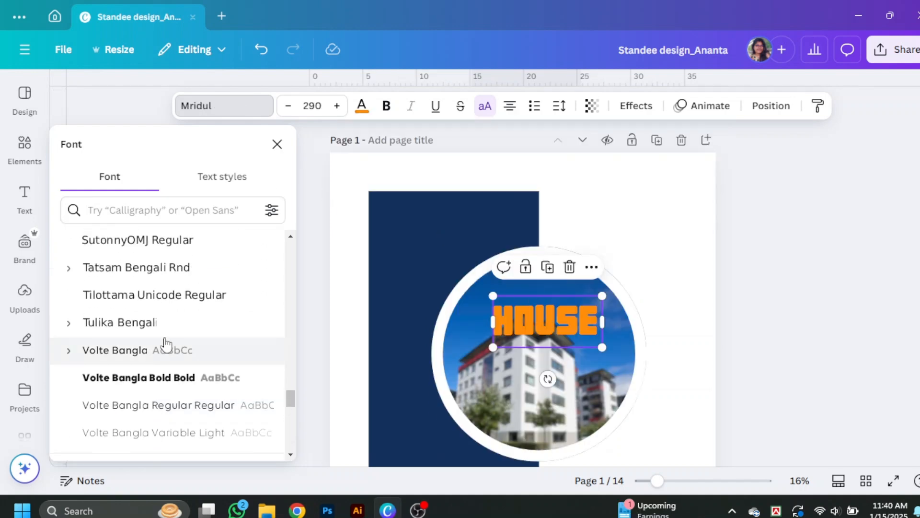
left_click(156, 322)
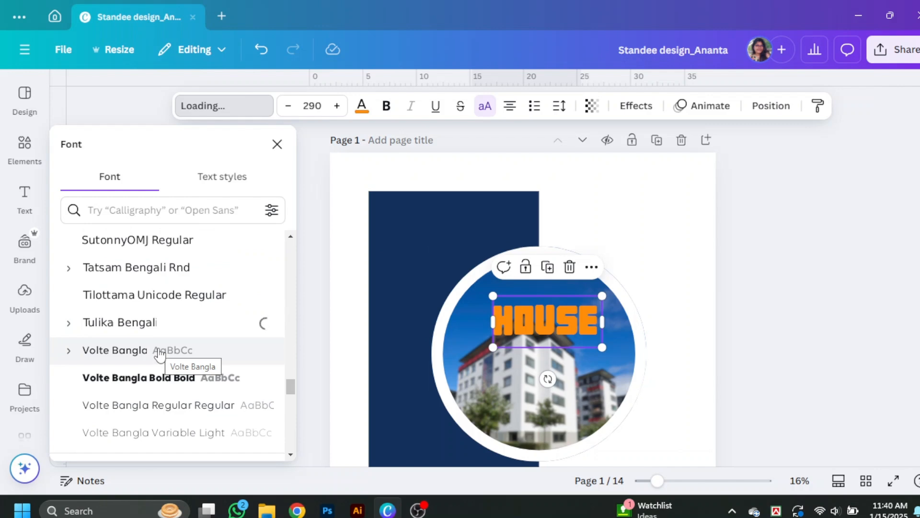
- Compare the Anton and Gagalin fonts on the HOUSE heading and settle on Anton
scroll(160, 354, "down", 7)
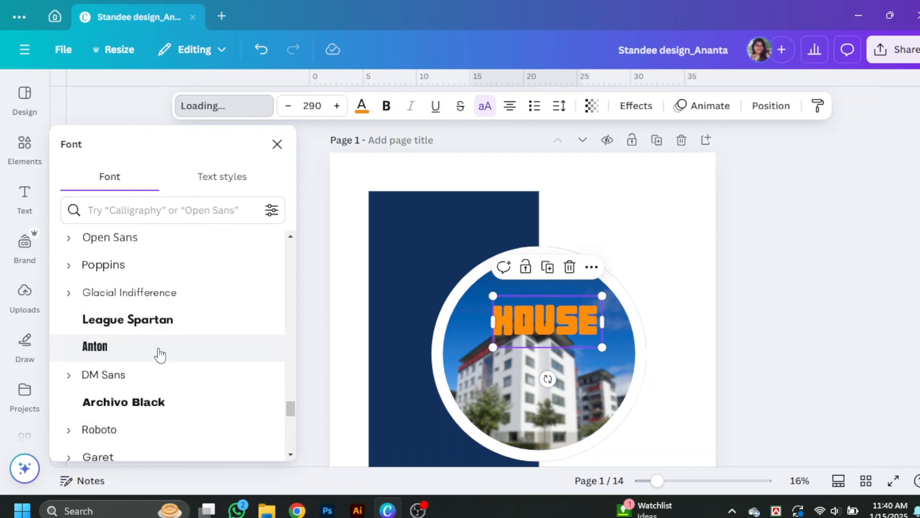
scroll(160, 355, "down", 3)
scroll(144, 356, "up", 3)
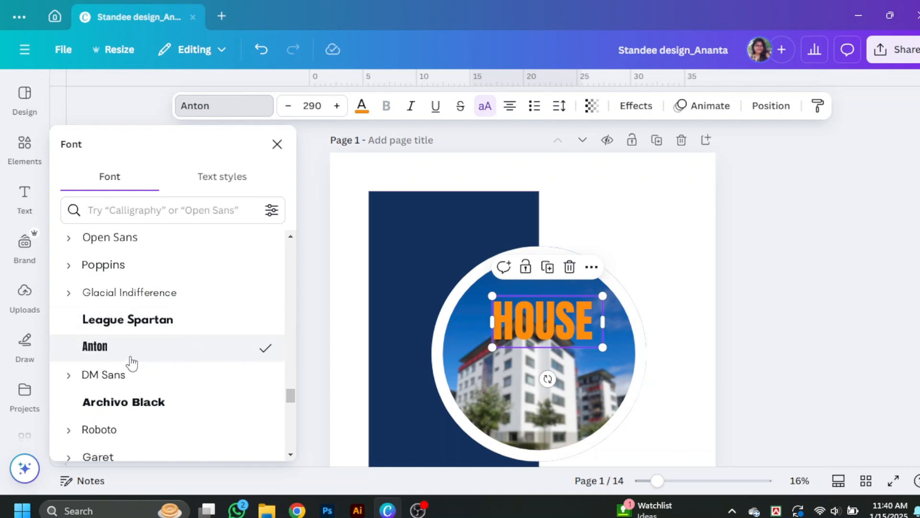
scroll(104, 355, "down", 6)
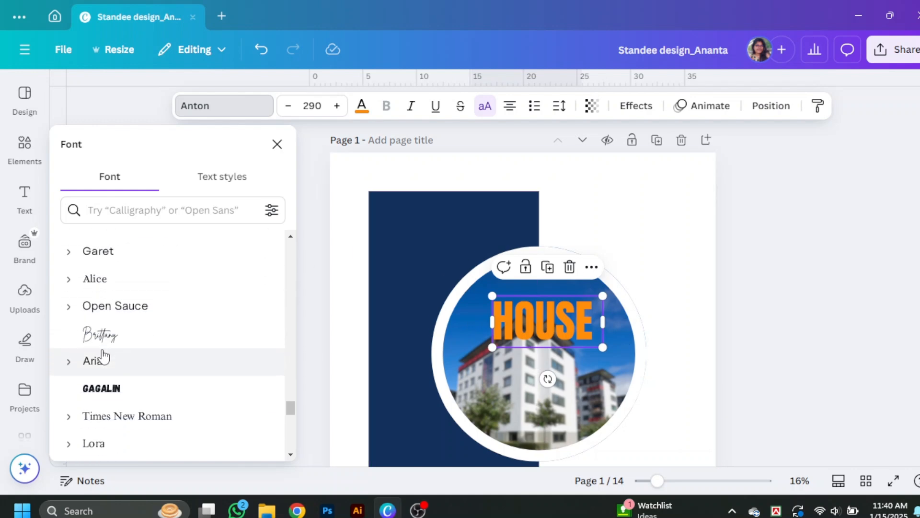
left_click(126, 327)
scroll(124, 329, "up", 6)
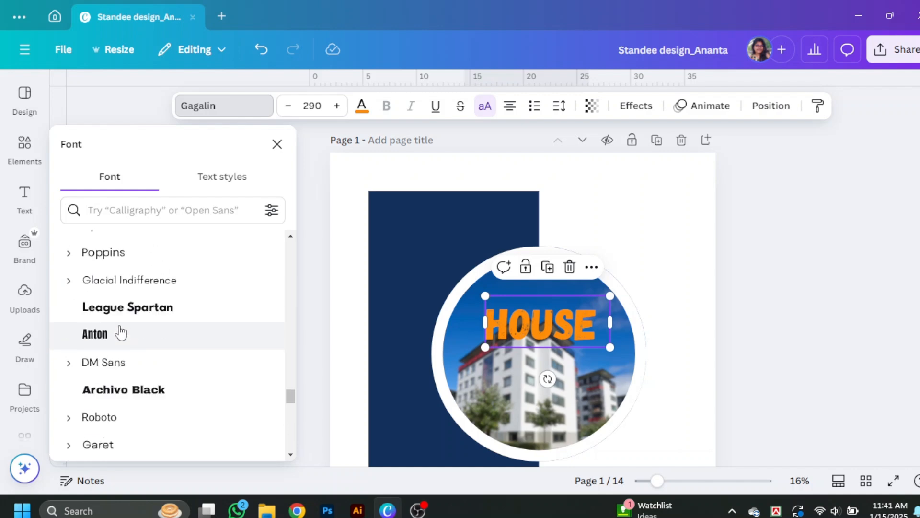
left_click(115, 415)
- Enlarge the heading to about size 379, centre it over the circular photo and change its text to HOME
left_click_drag(492, 296, 472, 287)
left_click_drag(601, 349, 616, 355)
left_click_drag(550, 327, 535, 326)
double_click(551, 332)
type("HOME")
key("Escape")
- Place a copy of the HOME heading directly below it and change the copy's text to FOR SALE
scroll(535, 311, "down", 2)
left_click_drag(533, 272, 537, 324)
double_click(542, 322)
type("FOR SALE")
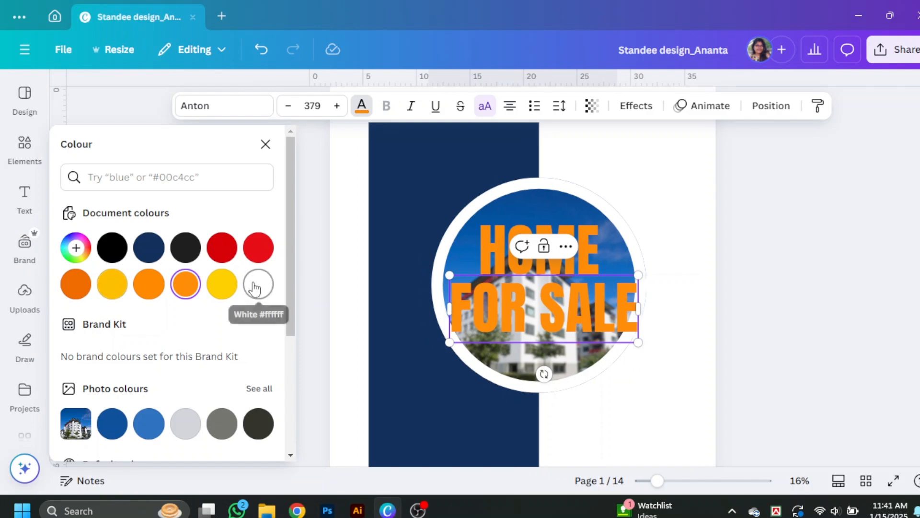
- Colour the FOR SALE line white and shrink it to about size 244, centred beneath HOME
left_click(254, 286)
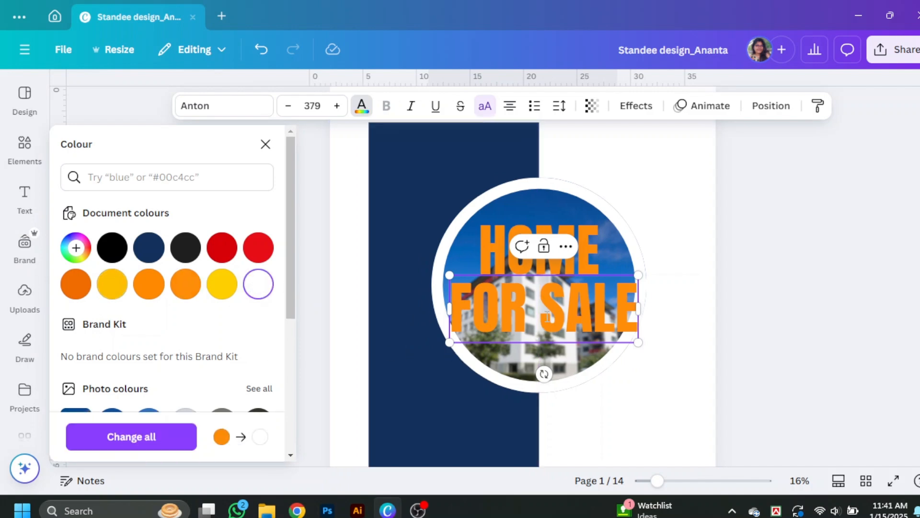
left_click_drag(637, 316, 459, 316)
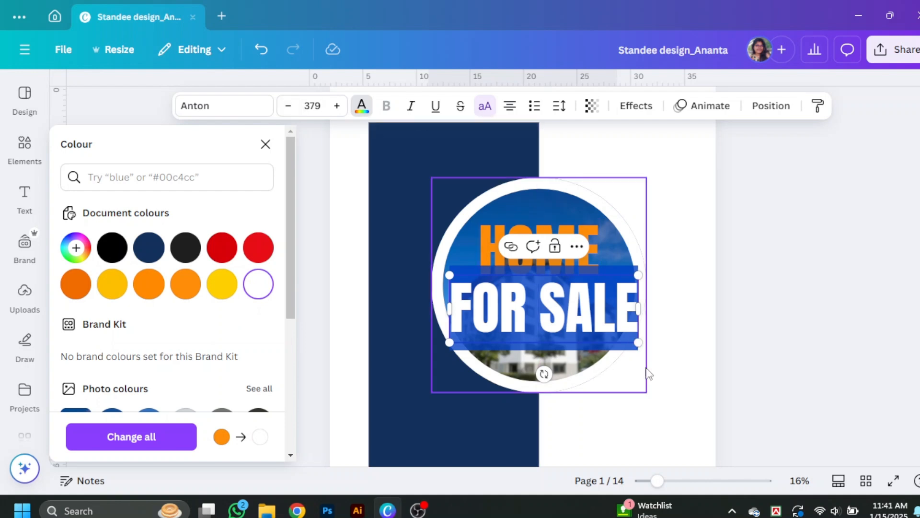
left_click_drag(636, 342, 566, 310)
left_click(803, 314)
left_click(761, 304)
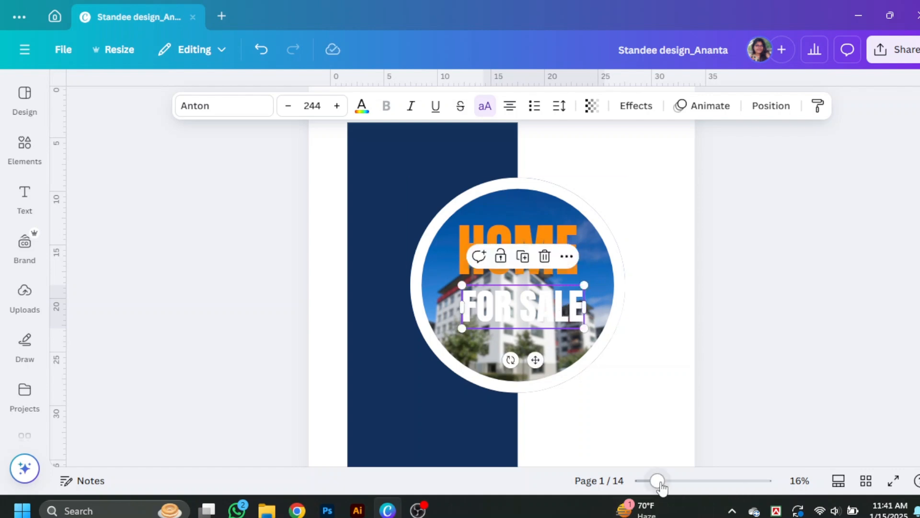
- Fine-tune the FOR SALE line to about size 236 and line it up with the edges of HOME
left_click_drag(660, 483, 688, 482)
scroll(637, 390, "up", 2)
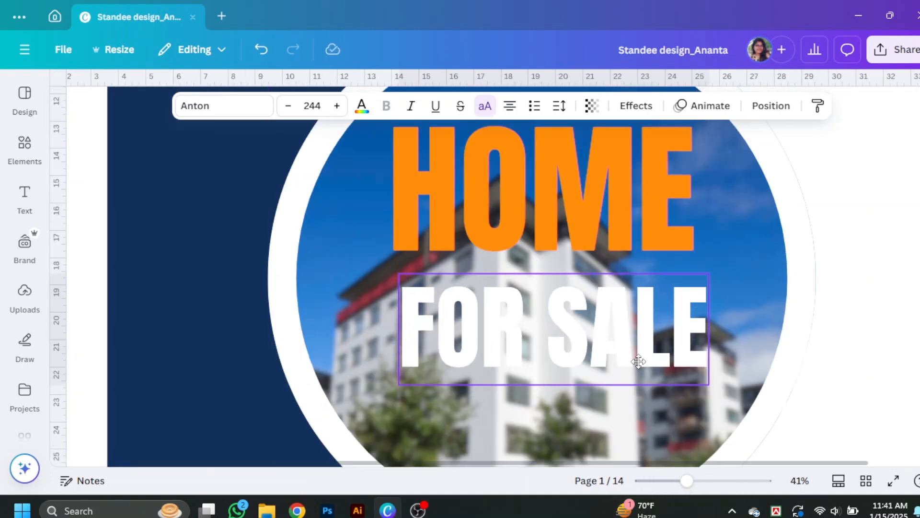
left_click_drag(639, 366, 633, 360)
left_click_drag(711, 336, 708, 325)
left_click_drag(706, 380, 701, 377)
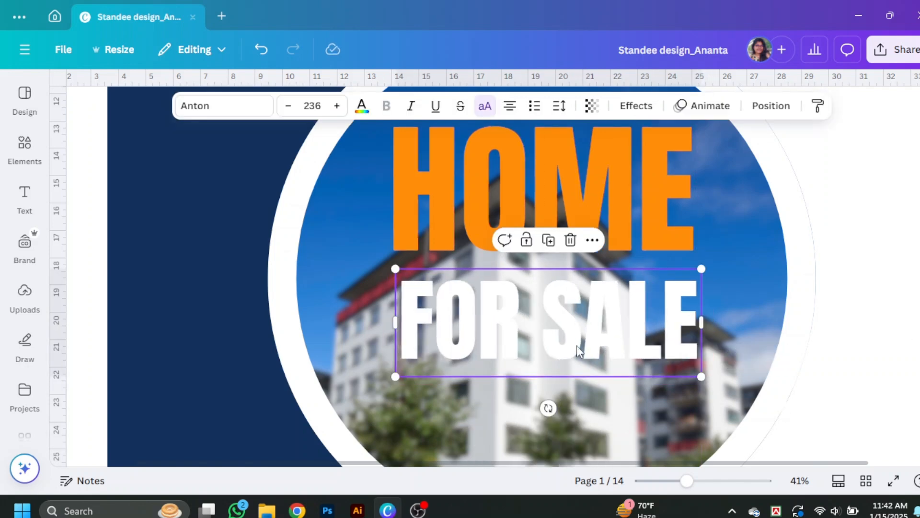
left_click_drag(579, 349, 574, 349)
left_click_drag(695, 324, 697, 330)
scroll(726, 347, "down", 1)
- Apply a black Outline effect to the HOME heading
left_click(615, 181)
scroll(615, 181, "up", 3)
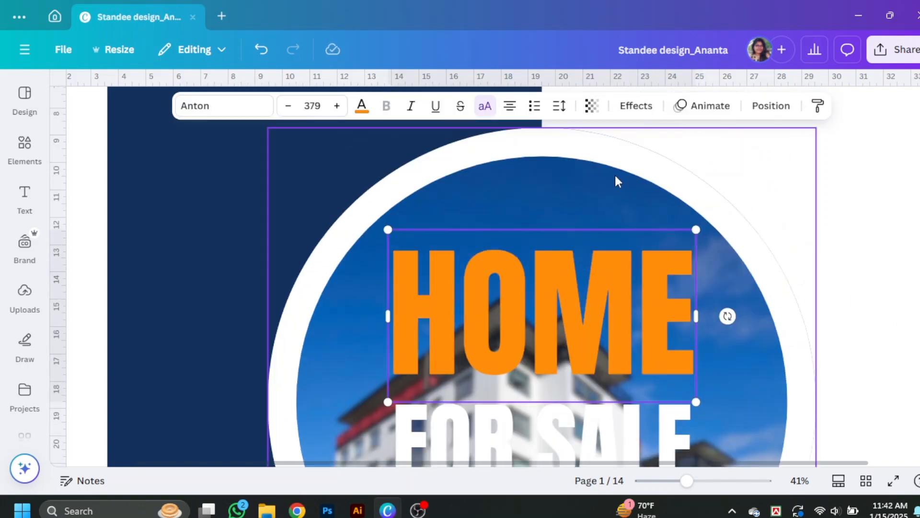
left_click(636, 105)
left_click(238, 308)
left_click(263, 431)
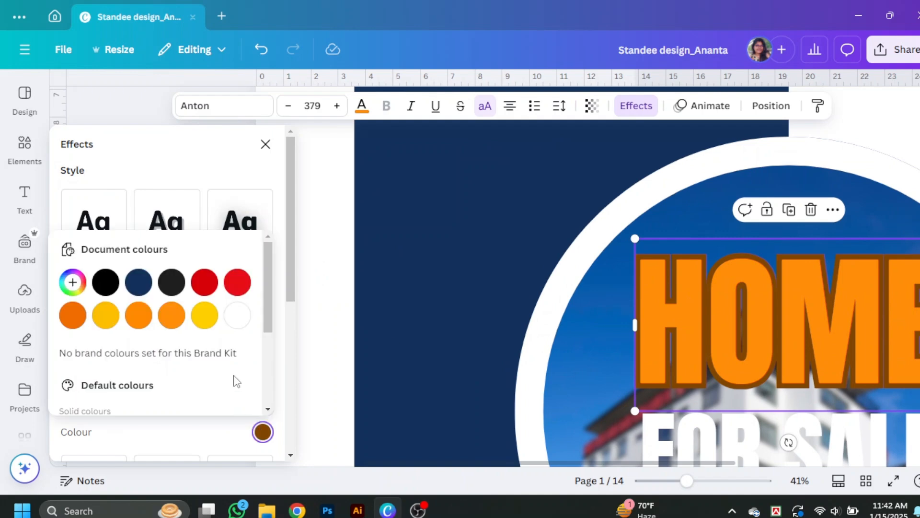
left_click(113, 288)
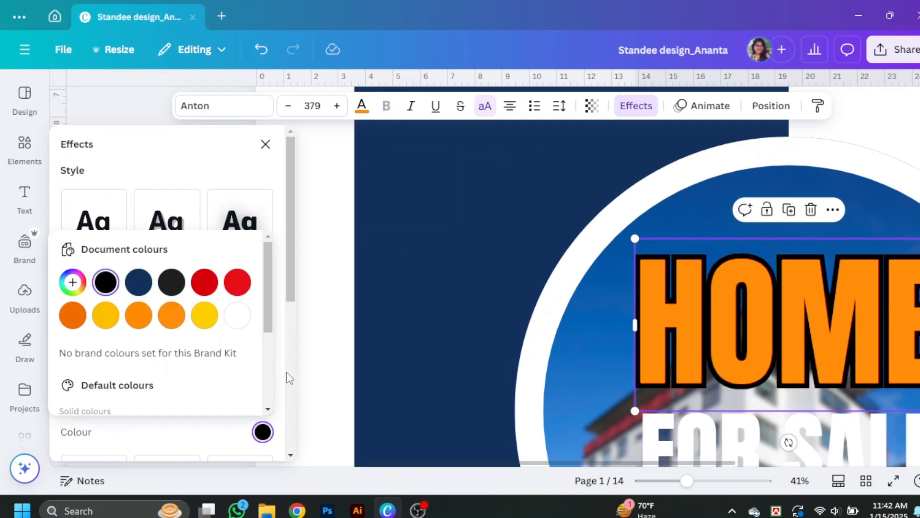
- Apply a black Outline effect to the FOR SALE line
left_click(786, 440)
left_click(249, 333)
scroll(263, 374, "down", 2)
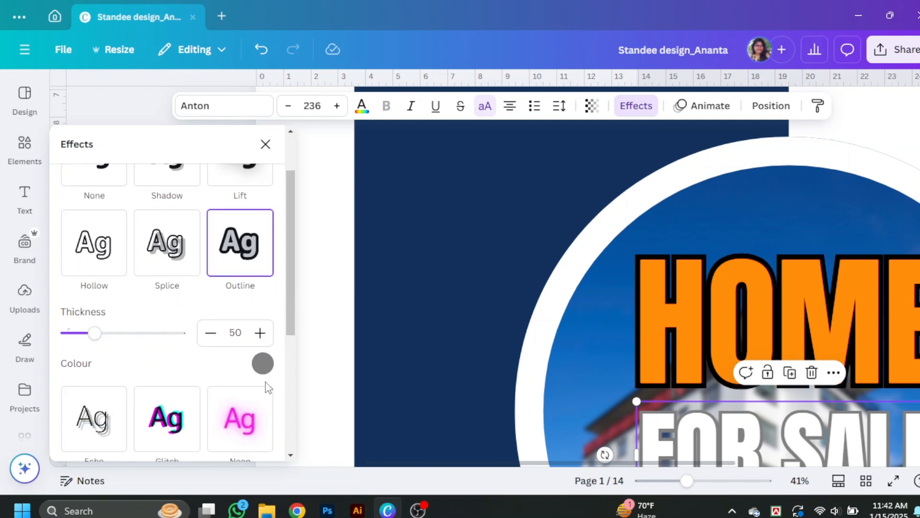
left_click(263, 363)
left_click(107, 218)
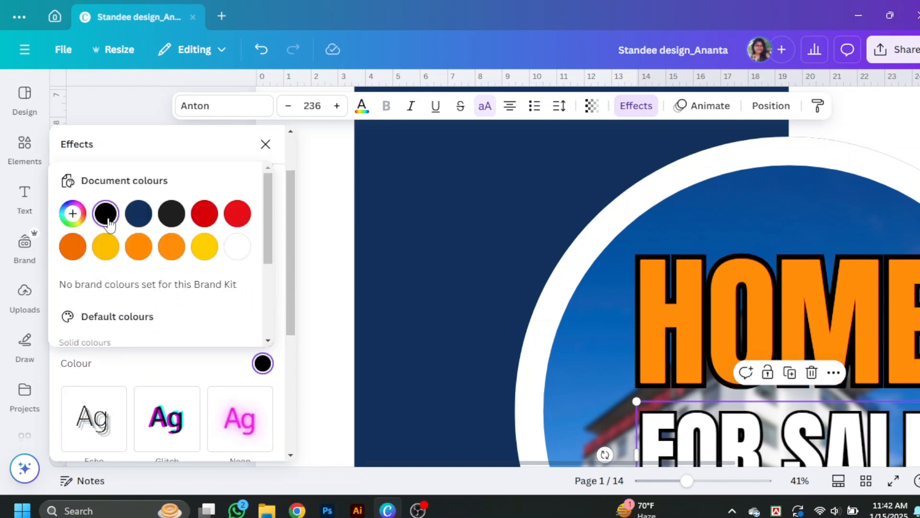
- Thin the outline of the FOR SALE line and set the HOME heading's outline thickness to 22
left_click(185, 364)
left_click_drag(94, 333, 80, 344)
left_click(696, 292)
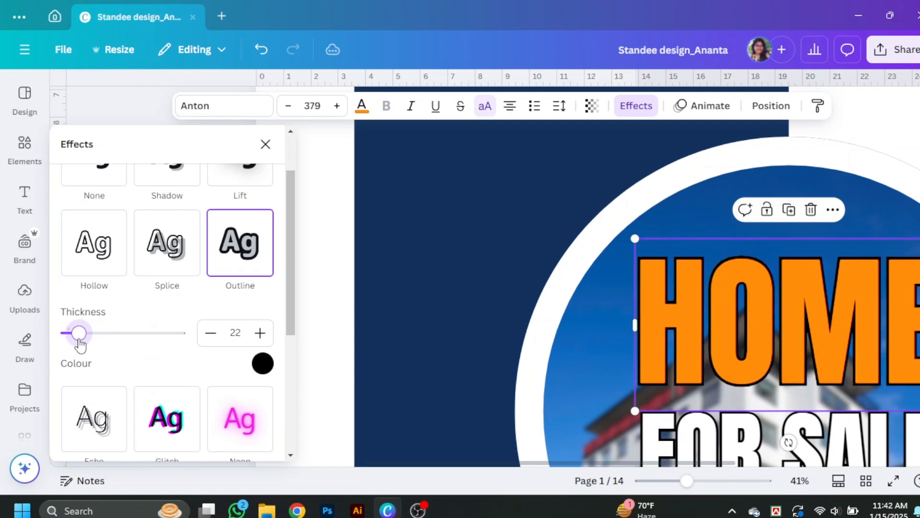
left_click(265, 144)
scroll(680, 303, "down", 3)
left_click(844, 297)
scroll(717, 307, "up", 2)
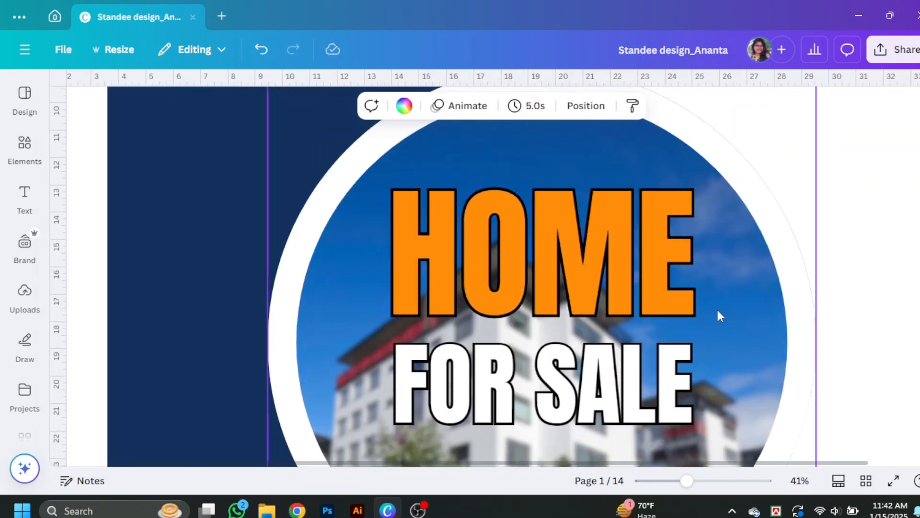
- Move the tall navy bar to the right half of the page, behind the circular photo
scroll(691, 331, "down", 1)
scroll(681, 335, "down", 3)
scroll(672, 322, "up", 2)
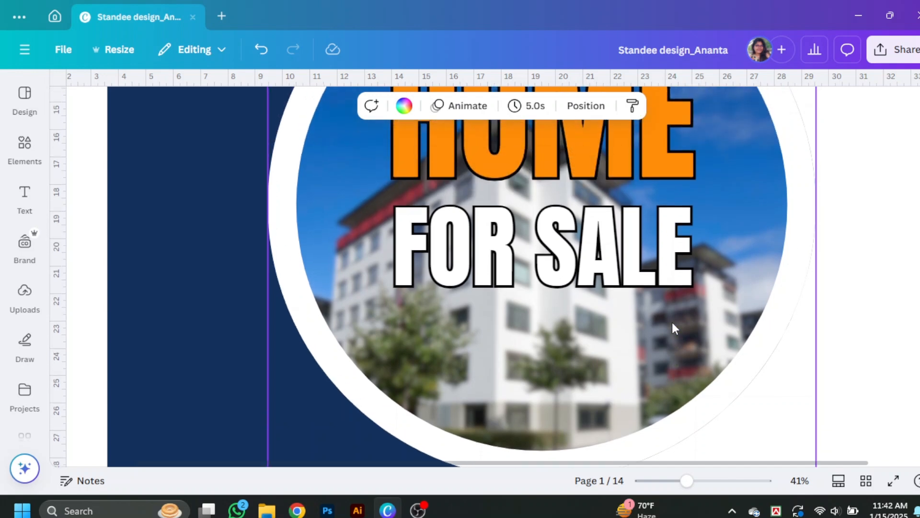
left_click_drag(675, 483, 655, 481)
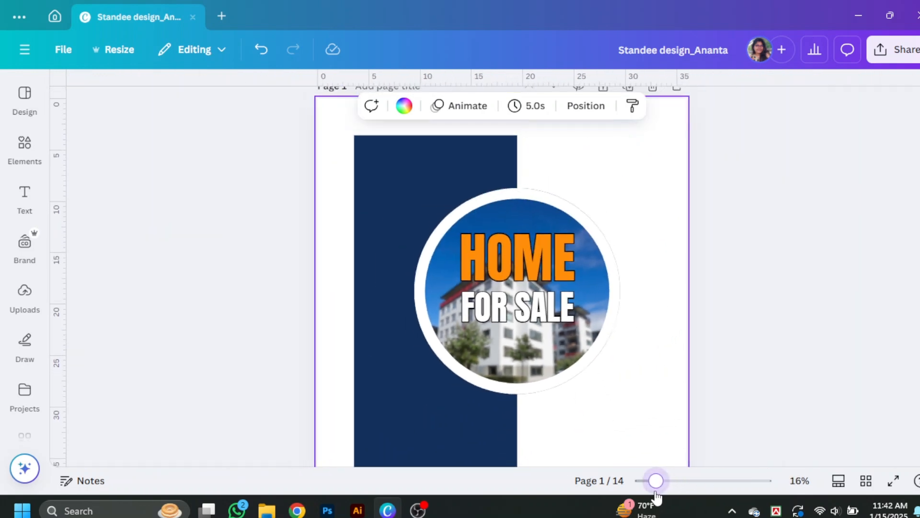
left_click(397, 297)
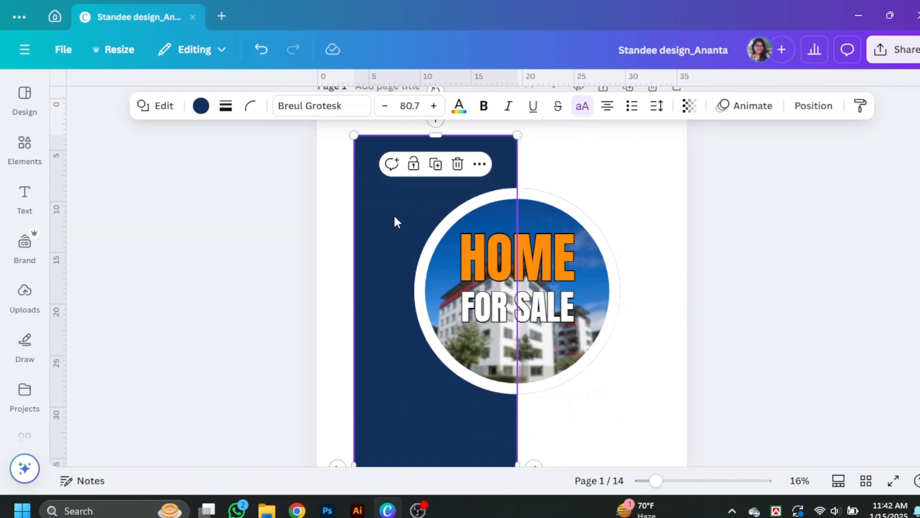
left_click_drag(397, 222, 525, 217)
left_click(842, 203)
scroll(858, 324, "down", 3)
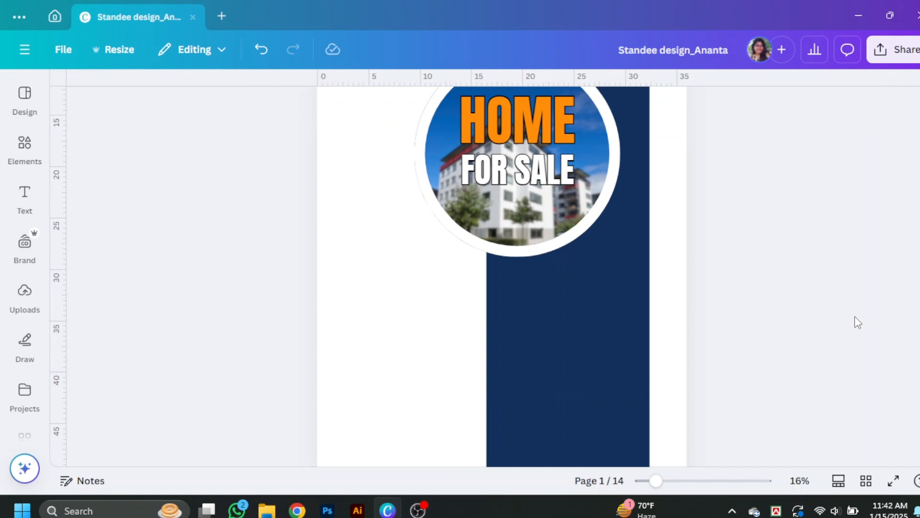
left_click(519, 180)
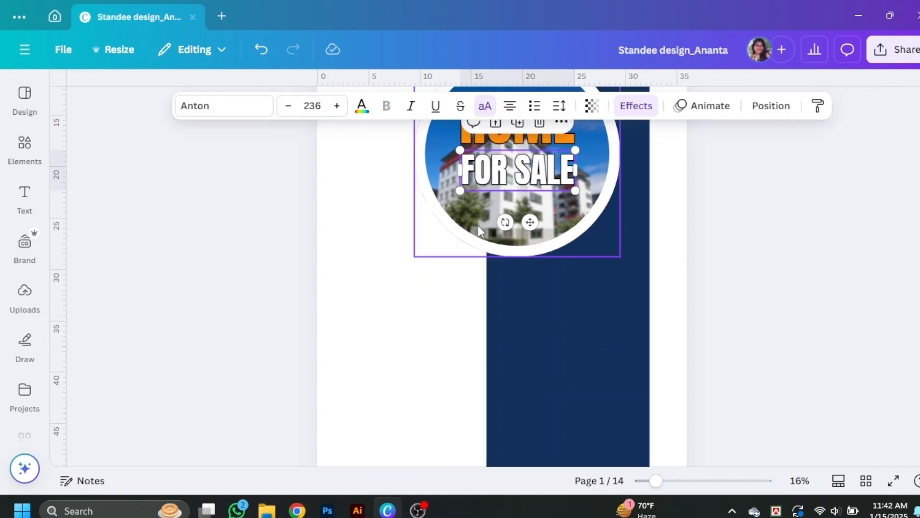
scroll(477, 226, "up", 2)
left_click_drag(353, 168, 554, 289)
left_click(777, 297)
scroll(776, 297, "down", 1)
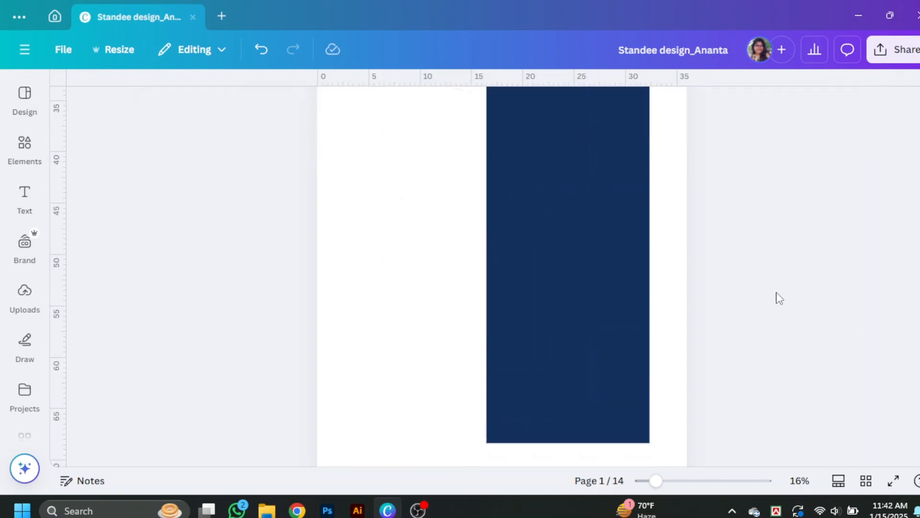
- Add a text box and paste in the placeholder paragraph starting "Lorem Ipsum is simply dummy text of the printing and typesetting industry."
left_click_drag(656, 481, 678, 480)
left_click(451, 259)
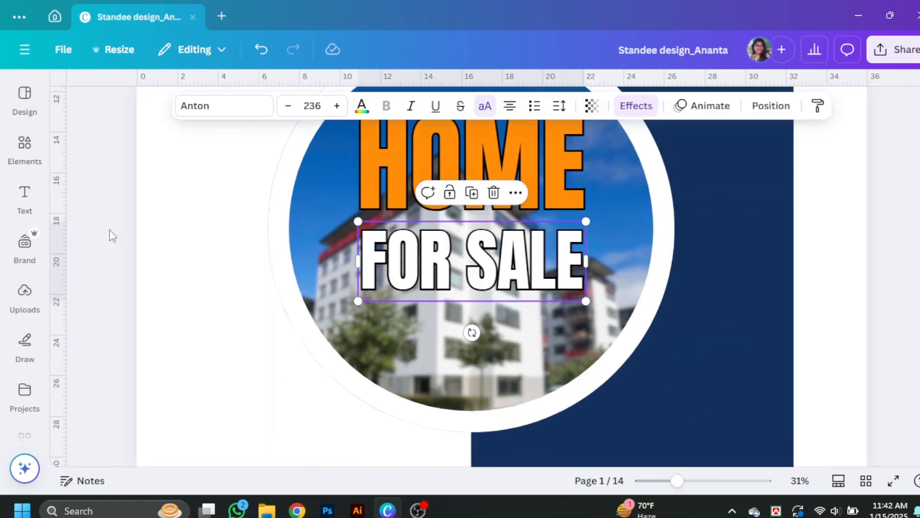
left_click(24, 200)
left_click(173, 329)
left_click(296, 284)
key("ctrl+v")
scroll(608, 384, "down", 3)
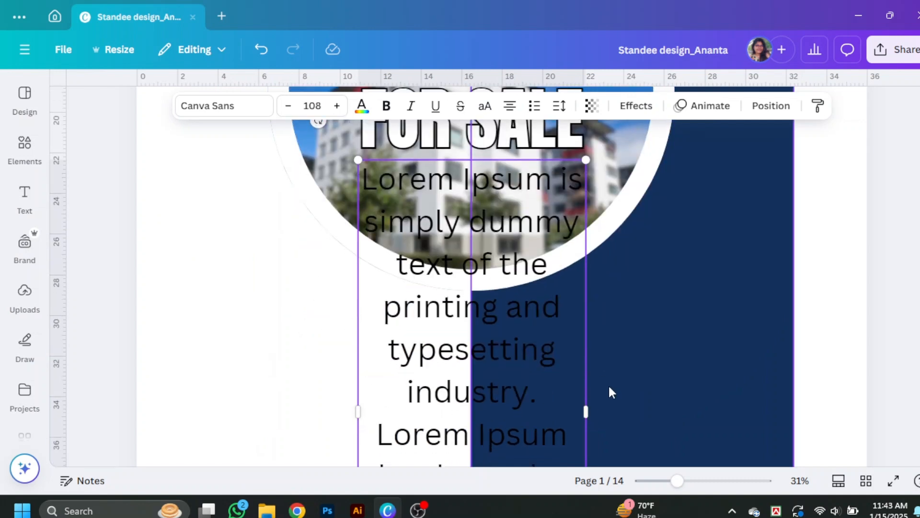
- Scale the Lorem Ipsum paragraph to size 25, widen its box to about 11.6 and place it just below FOR SALE
left_click_drag(586, 419, 850, 369)
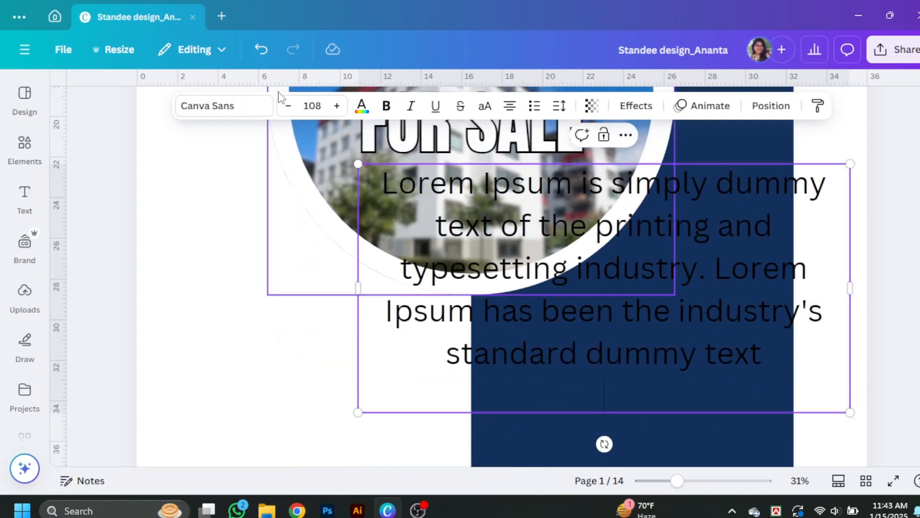
left_click_drag(850, 412, 472, 222)
left_click_drag(475, 190, 597, 192)
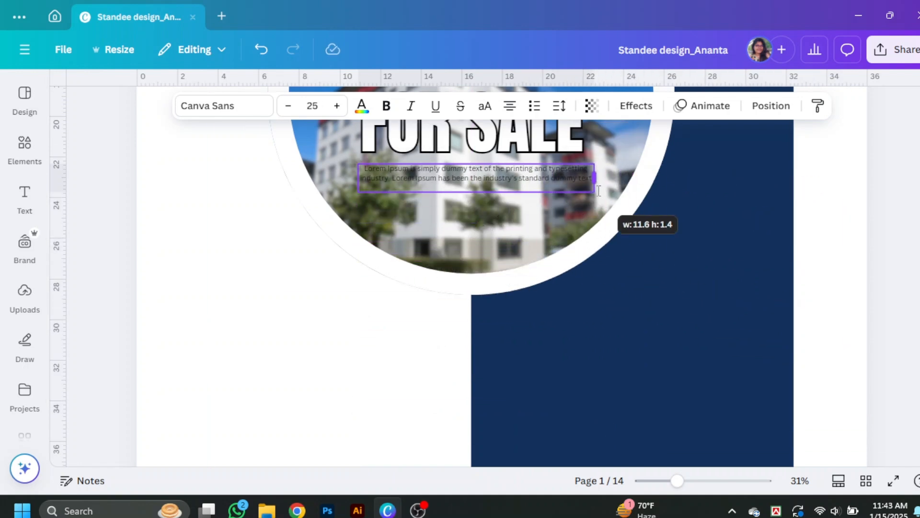
left_click(755, 263)
scroll(754, 263, "up", 3)
left_click_drag(533, 315, 531, 321)
- Left-align the Lorem Ipsum paragraph and delete the empty line at its end
left_click(516, 108)
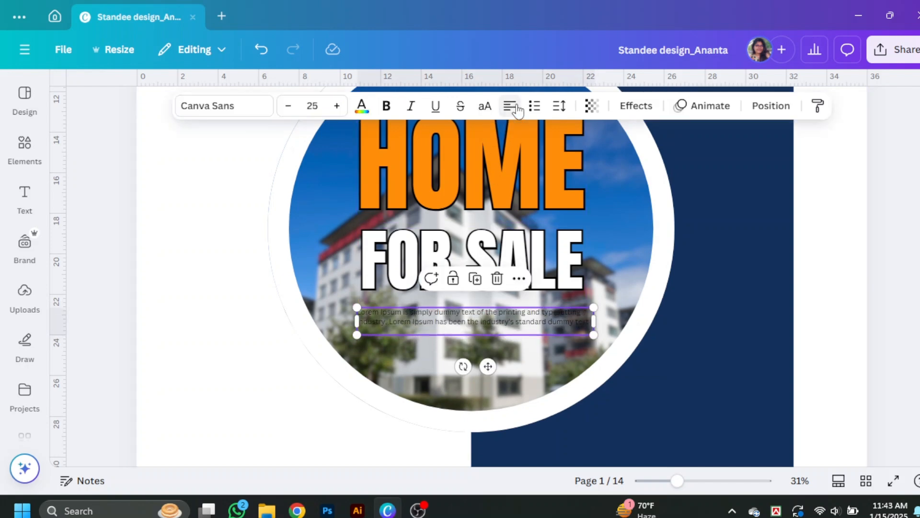
left_click(483, 329)
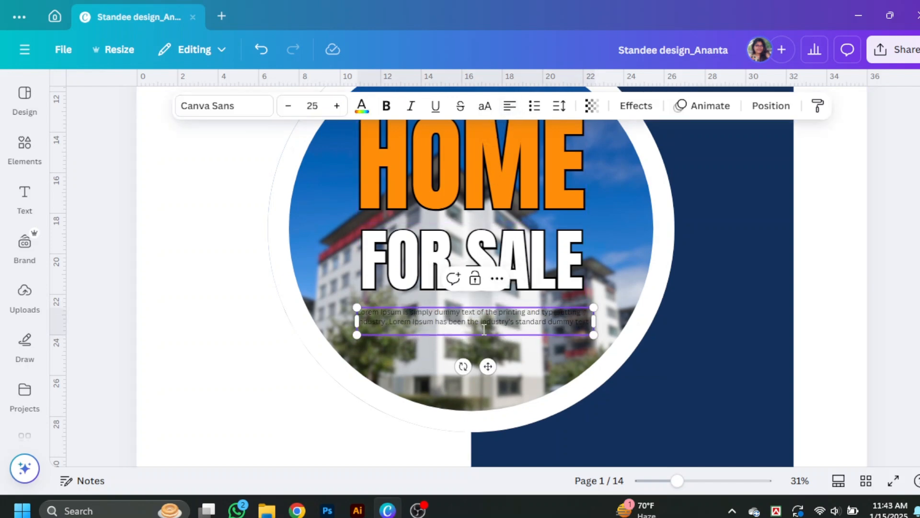
key("BackSpace")
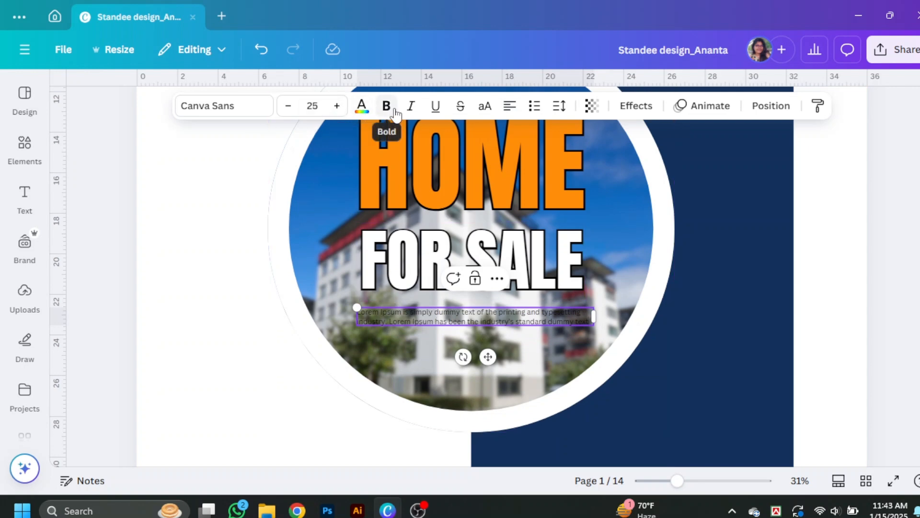
- Make the whole Lorem Ipsum paragraph bold and white (#ffffff)
triple_click(455, 312)
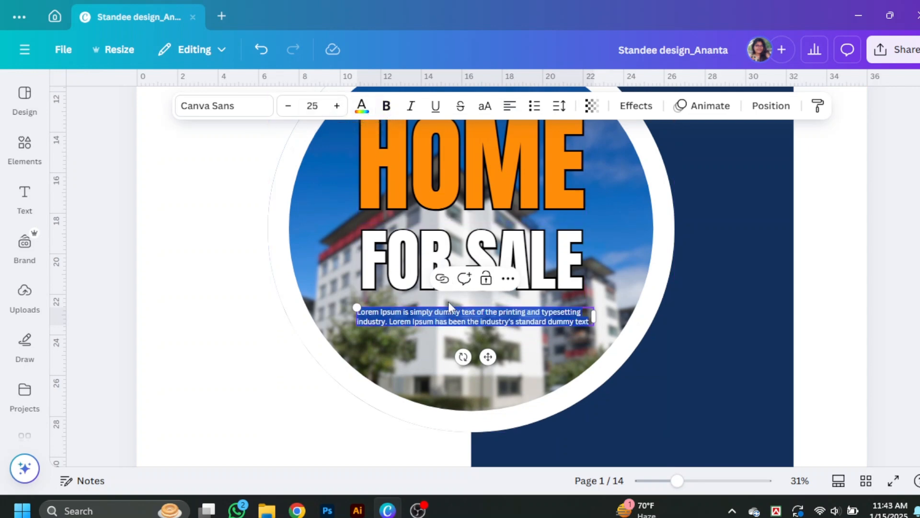
left_click(387, 109)
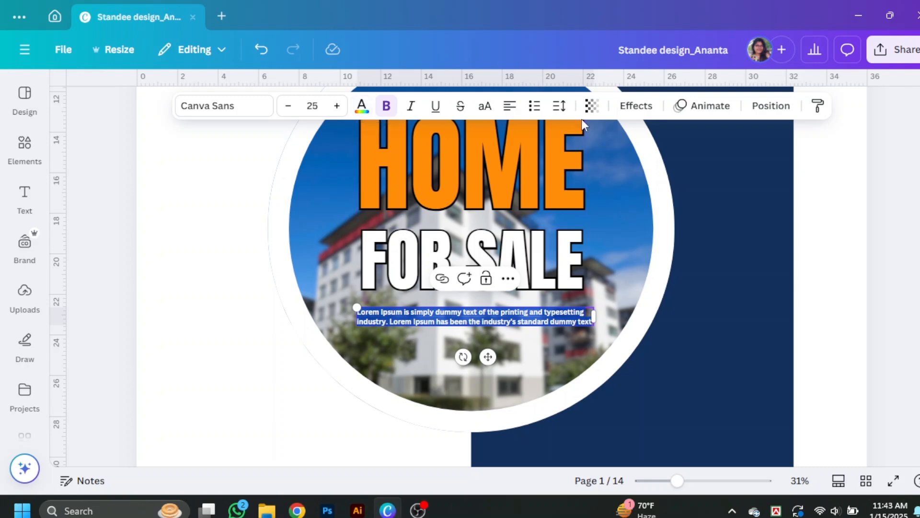
left_click(636, 105)
left_click(362, 105)
left_click(258, 283)
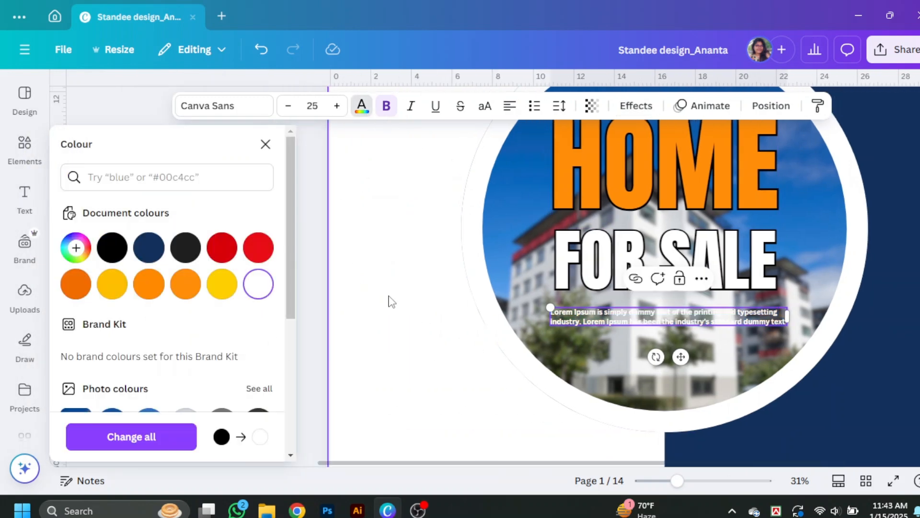
left_click(365, 109)
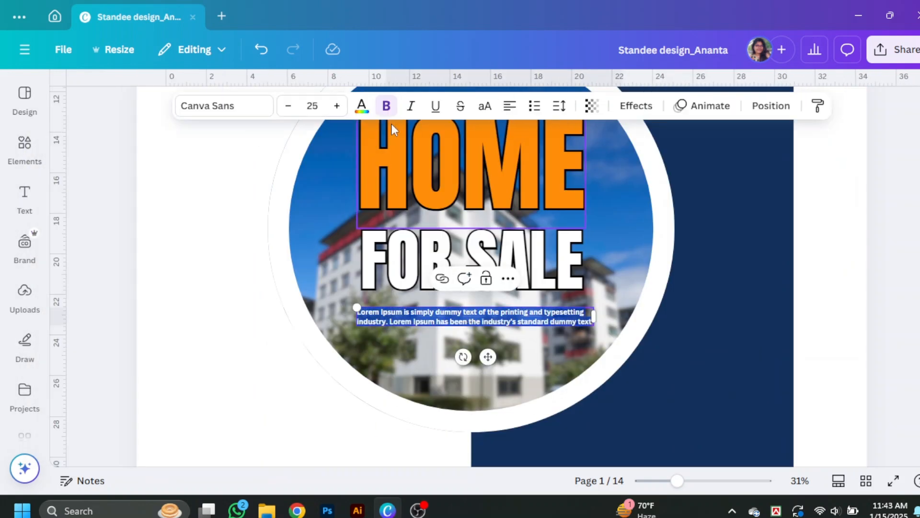
left_click(362, 106)
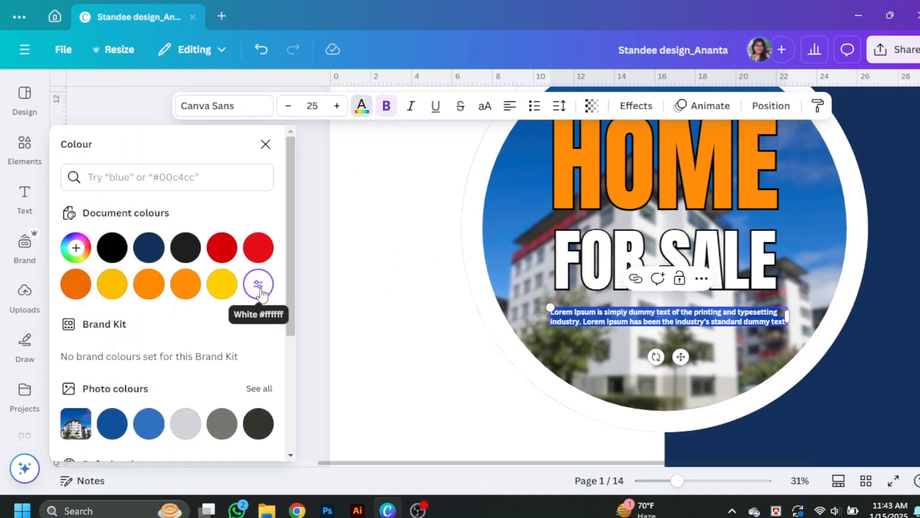
- Apply an Outline effect with thickness 50 to the Lorem Ipsum paragraph and choose its outline colour
left_click(642, 112)
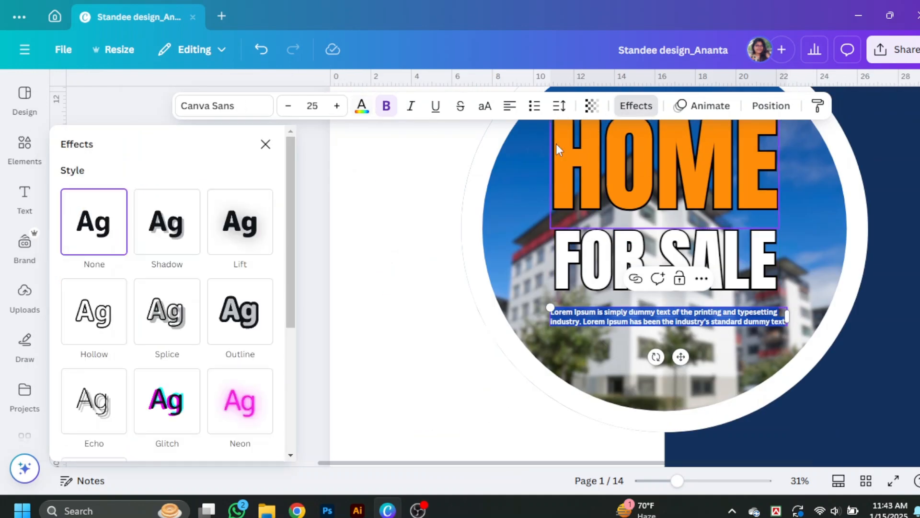
scroll(243, 208, "down", 3)
left_click(244, 202)
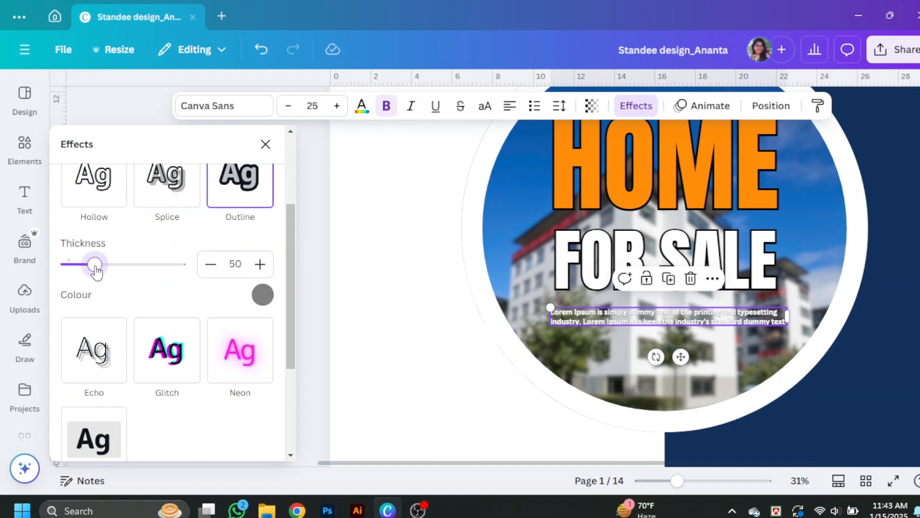
left_click(263, 294)
left_click(104, 144)
left_click(896, 262)
scroll(896, 263, "up", 3)
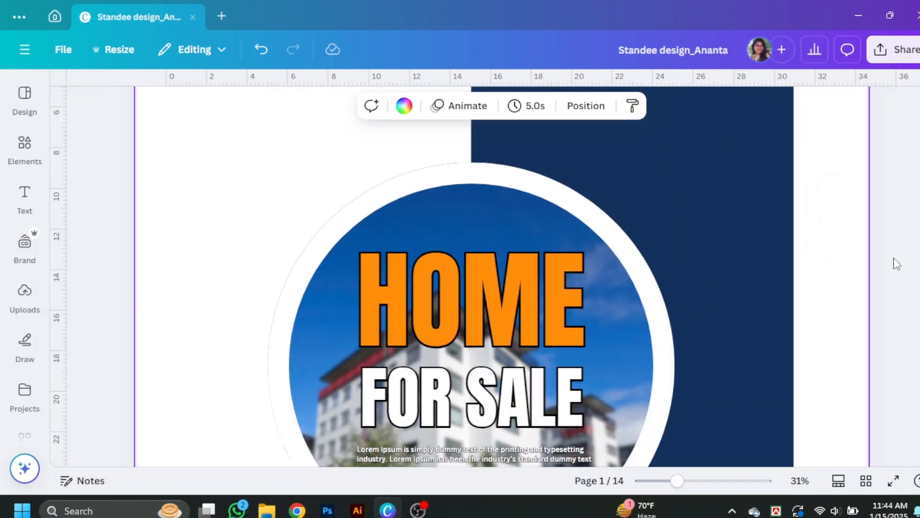
- Move the Lorem Ipsum paragraph slightly down to leave a larger gap below FOR SALE
scroll(893, 266, "down", 3)
left_click(891, 269)
left_click_drag(490, 323, 490, 335)
- Try to fill the circular building photo with amber yellow
left_click(479, 374)
left_click(419, 105)
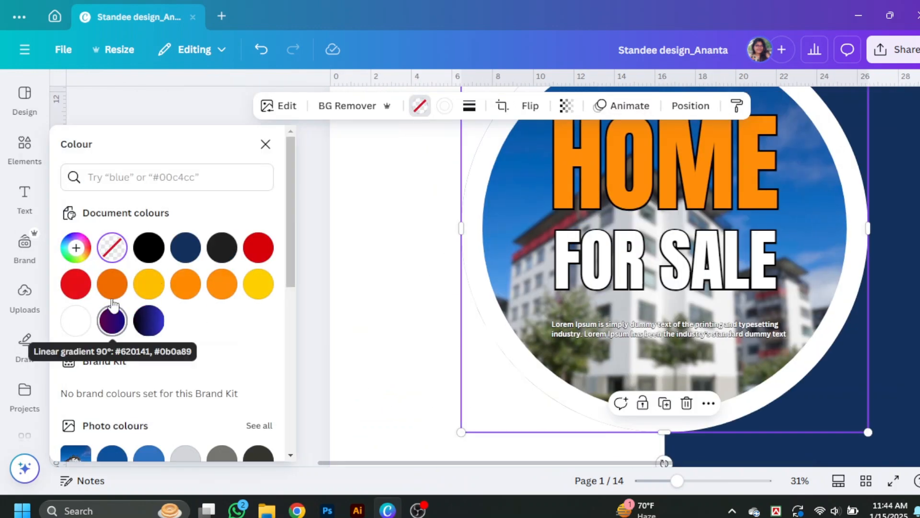
left_click(149, 233)
left_click_drag(677, 480, 663, 481)
left_click(858, 360)
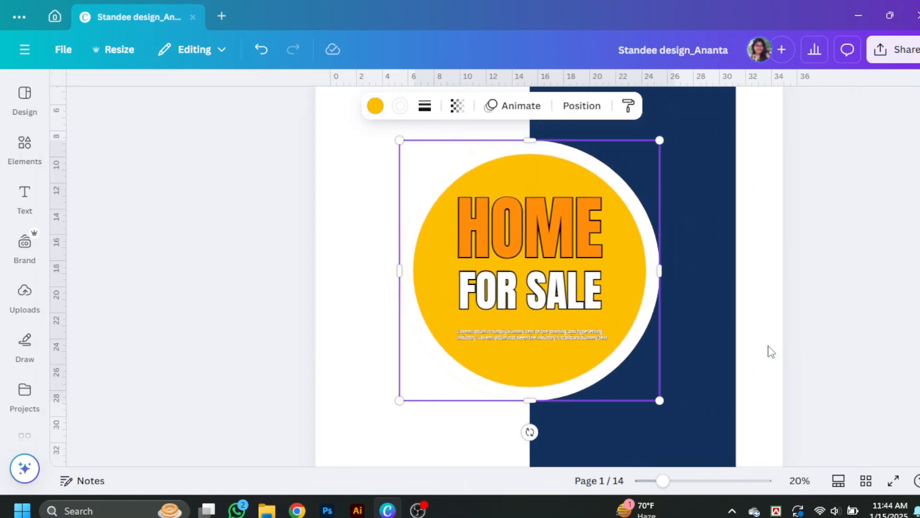
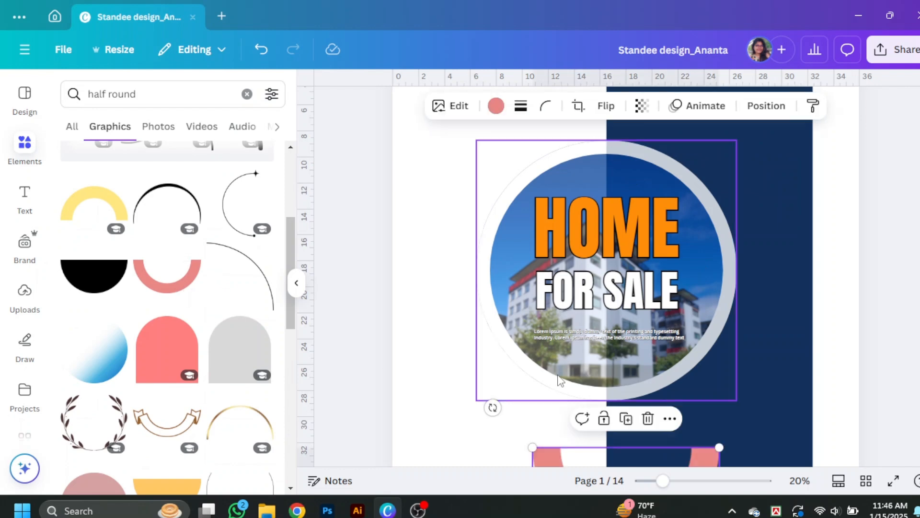
- Move the pink half ring onto the circular photo and rotate it a quarter turn so it opens to the left
left_click_drag(703, 448, 703, 254)
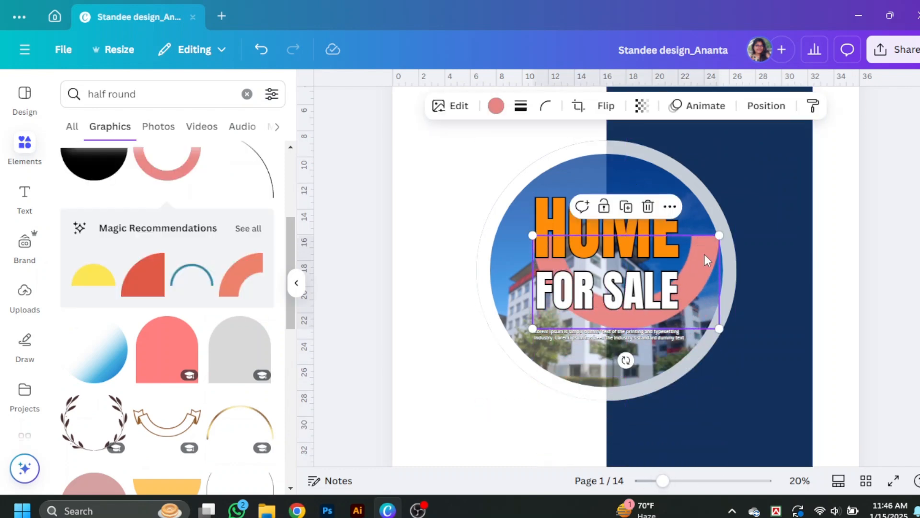
left_click_drag(629, 274, 682, 232)
left_click_drag(668, 319, 790, 241)
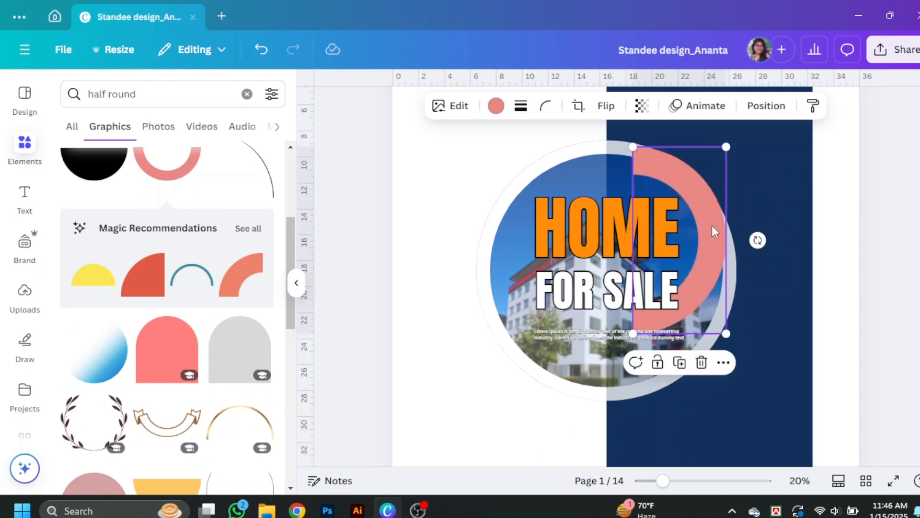
- Enlarge the pink half ring around the photo's right half and align its straight side with the navy bar's left edge
left_click_drag(709, 222, 682, 199)
left_click_drag(705, 312, 757, 424)
left_click_drag(751, 374, 744, 347)
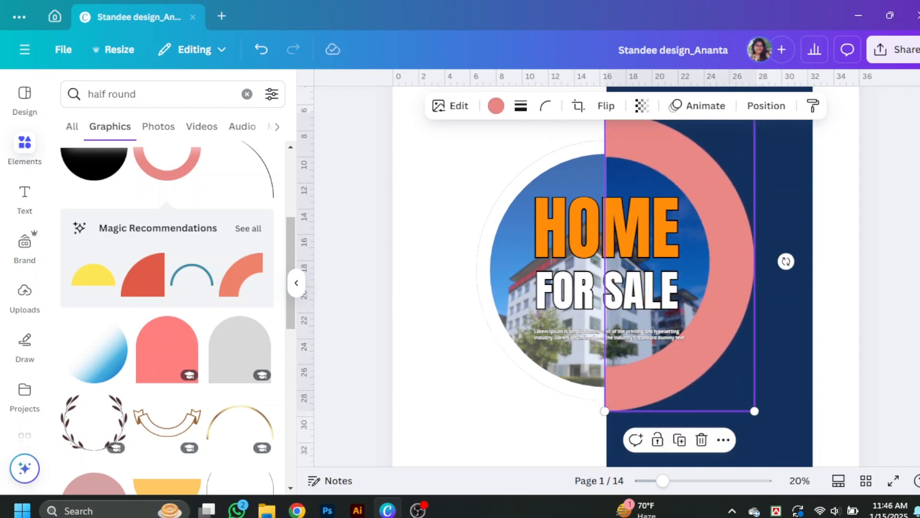
left_click(916, 351)
scroll(915, 351, "up", 2)
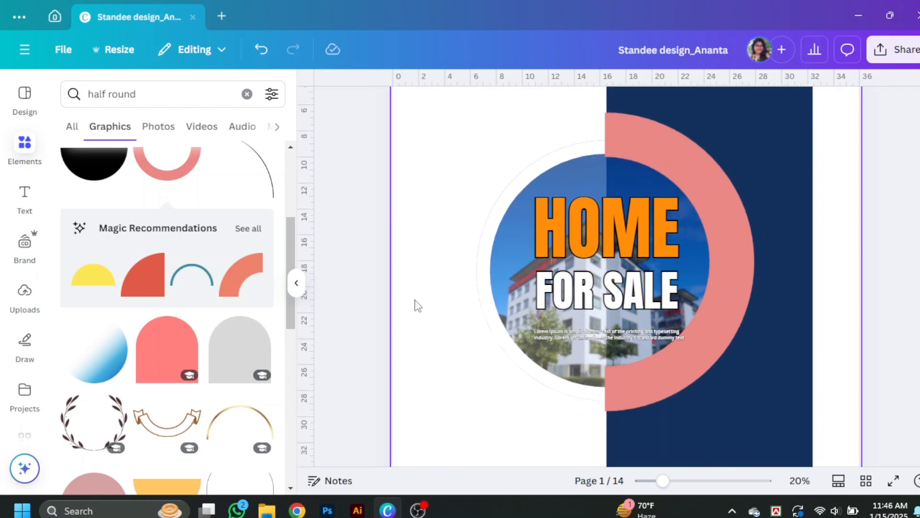
- Enlarge the pink half ring further and centre it vertically on the circular photo
left_click(296, 283)
scroll(550, 324, "down", 3)
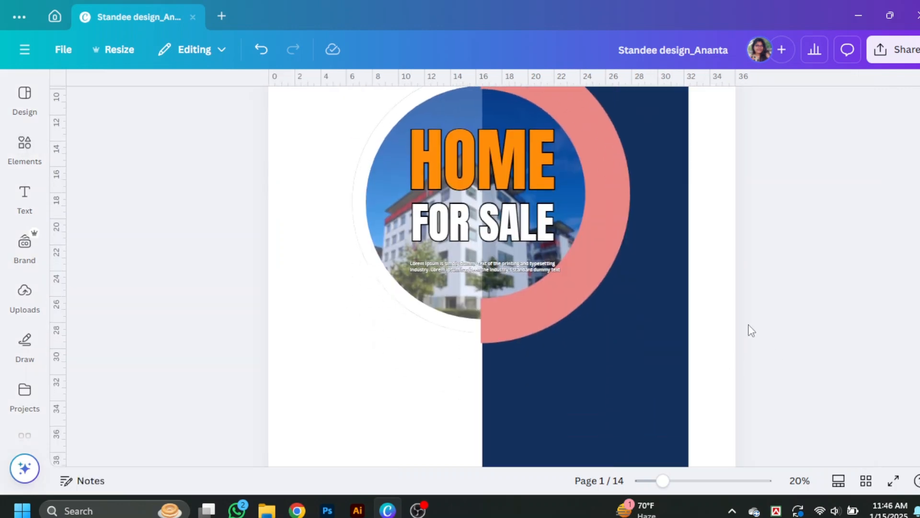
scroll(625, 300, "up", 3)
left_click_drag(624, 294, 625, 289)
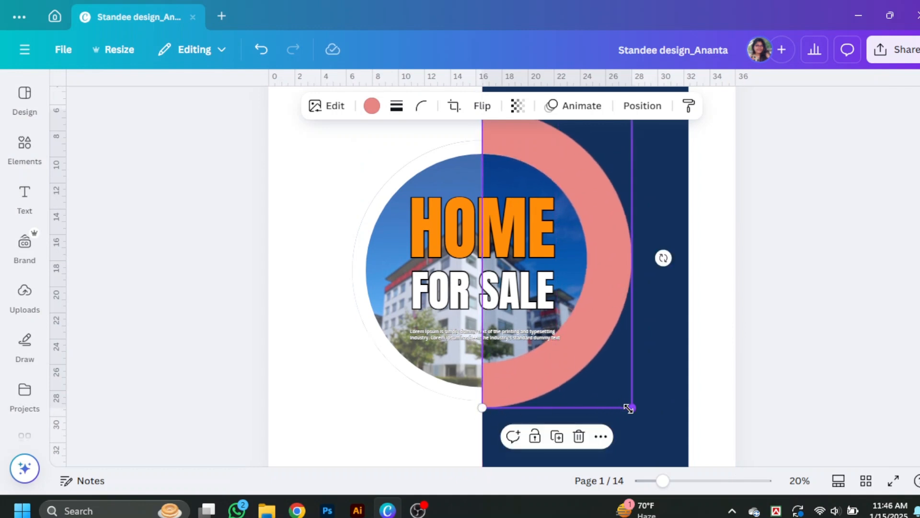
left_click_drag(630, 408, 673, 421)
left_click_drag(634, 333, 636, 332)
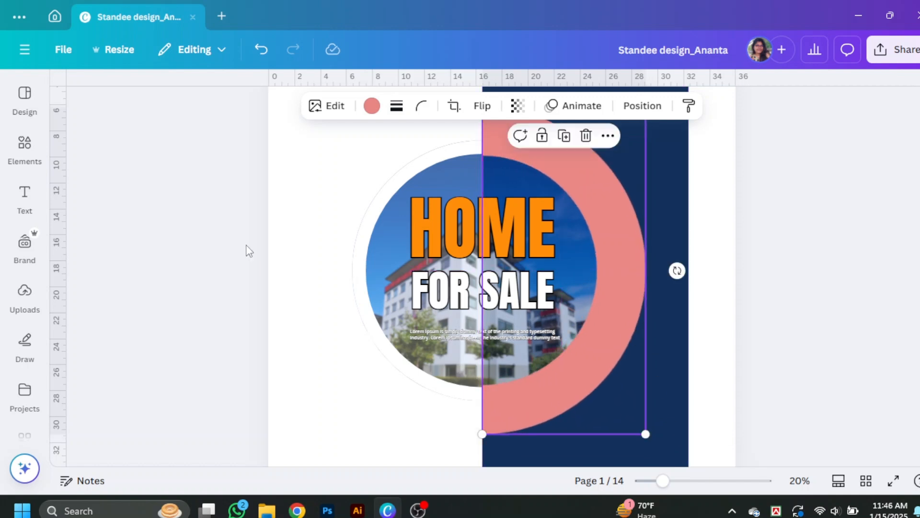
- Remove the white border from the circular building photo
left_click(425, 168)
left_click(445, 106)
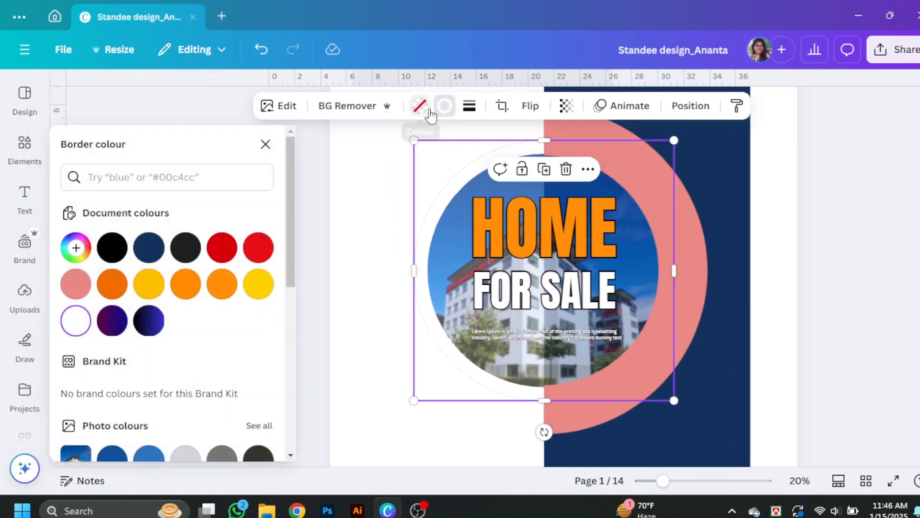
left_click(463, 106)
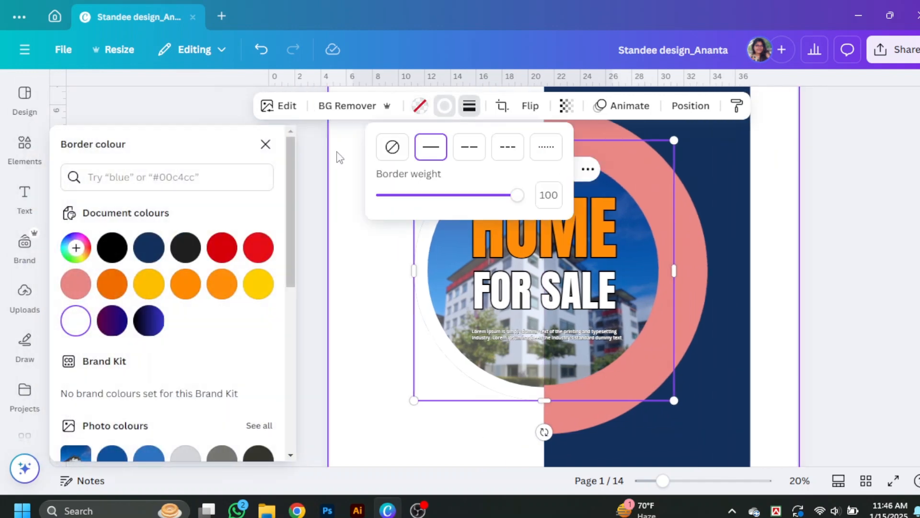
left_click(406, 150)
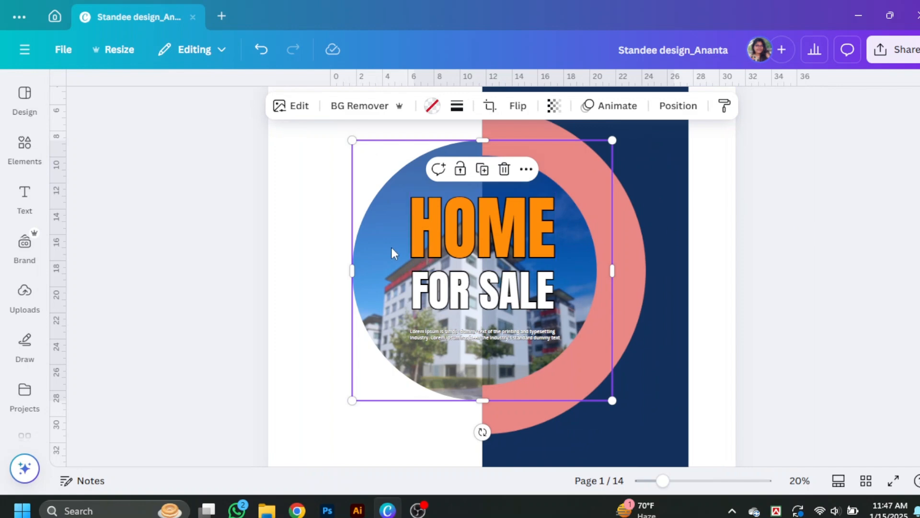
- Bring the circular building photo in front of the half ring and all the text
right_click(385, 235)
mouse_move(421, 207)
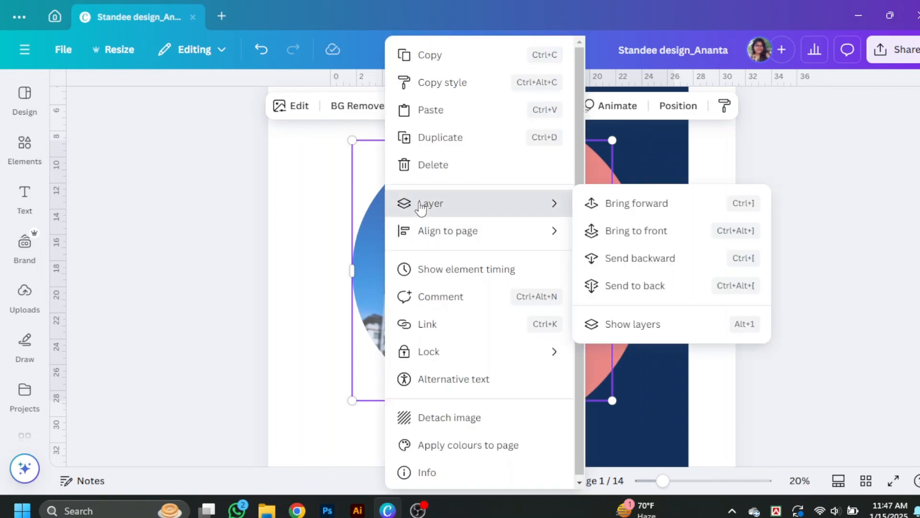
left_click(637, 259)
left_click(809, 248)
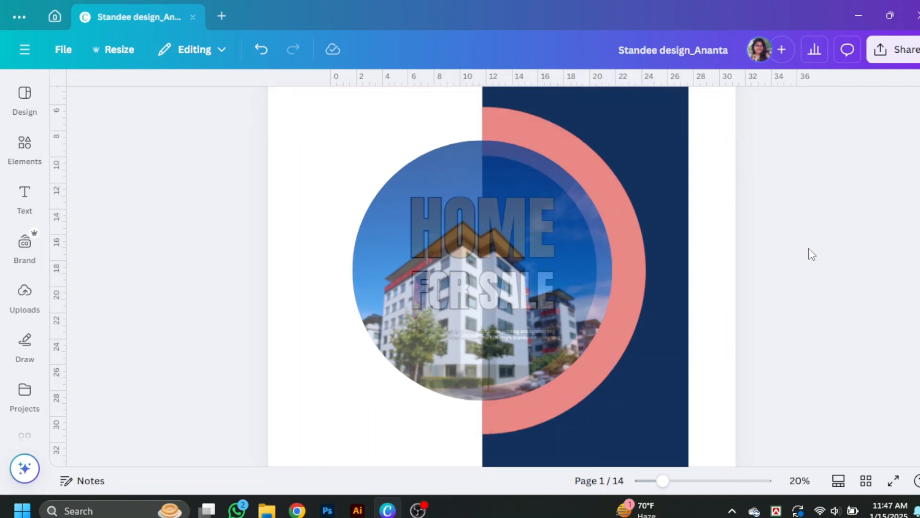
- Recolour the pink half ring white
left_click(589, 244)
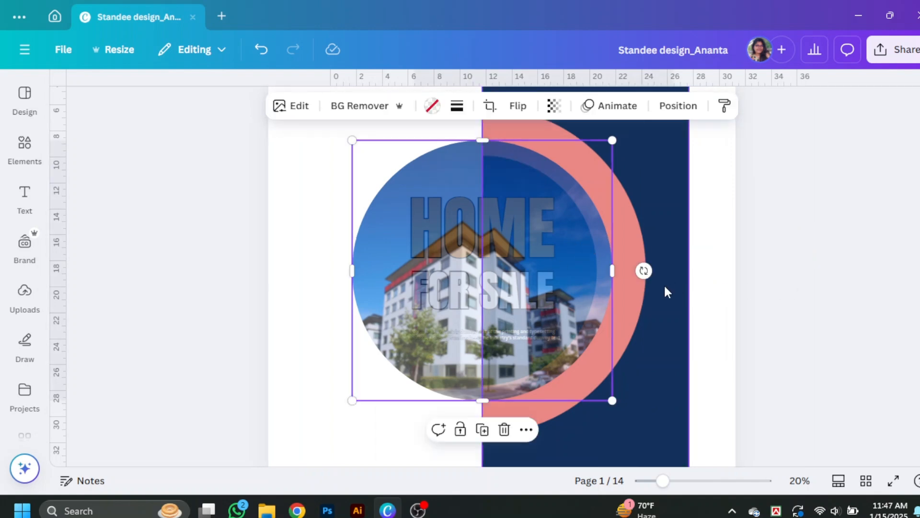
mouse_move(639, 297)
left_mouse_down()
mouse_move(631, 293)
mouse_move(652, 292)
mouse_move(638, 297)
left_mouse_up()
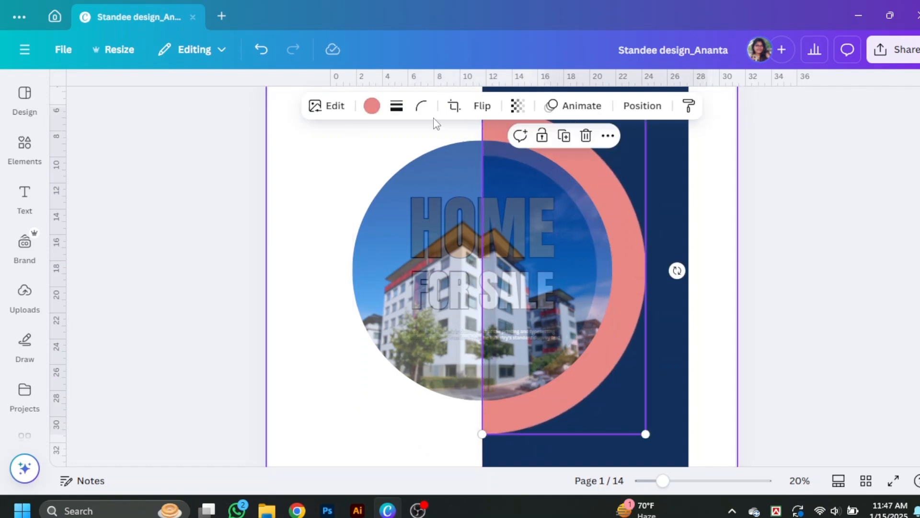
left_click(372, 105)
left_click(76, 320)
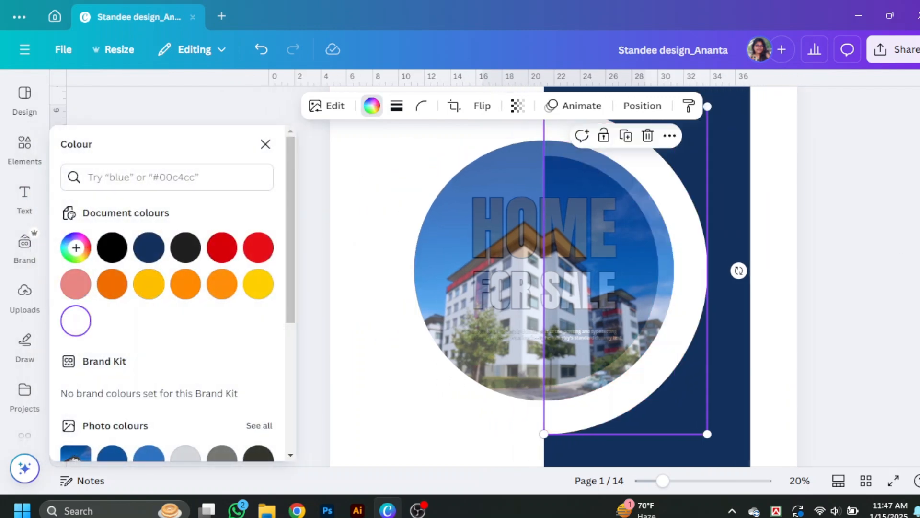
key("Escape")
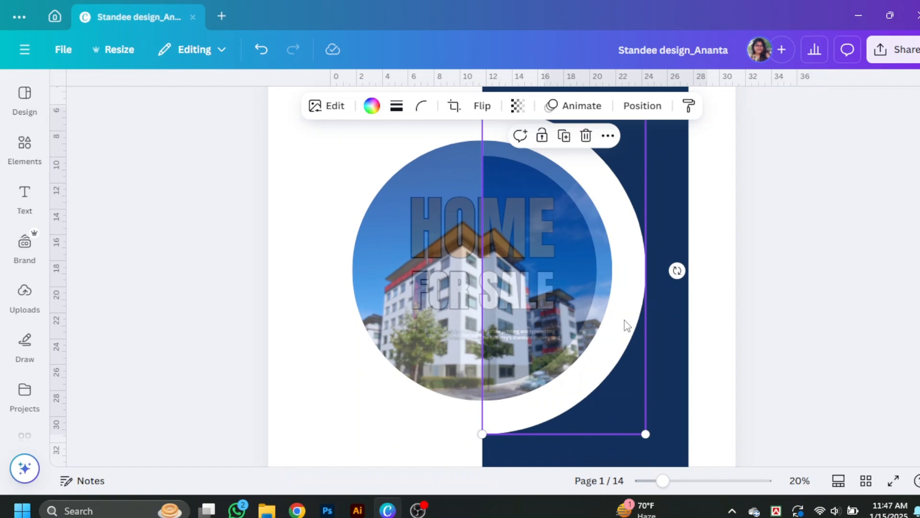
- Duplicate the white half ring and flip the copy horizontally
key("ctrl+f")
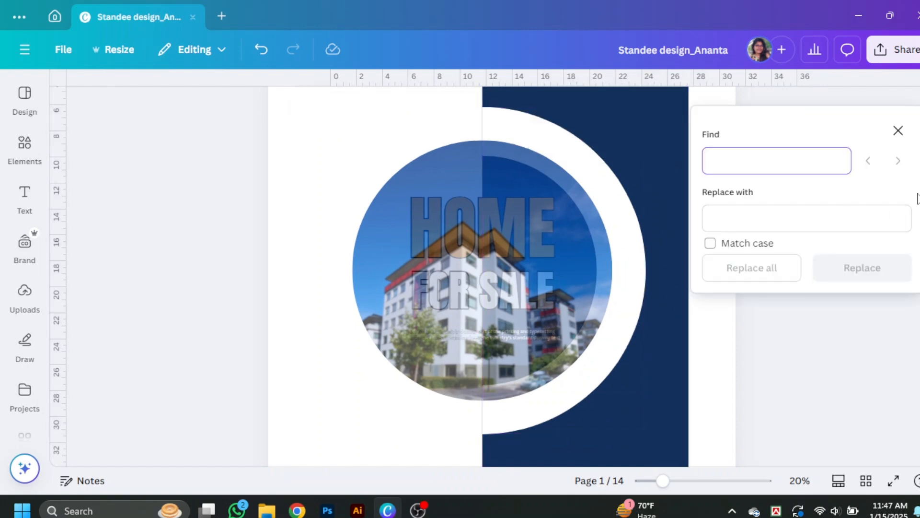
left_click(898, 131)
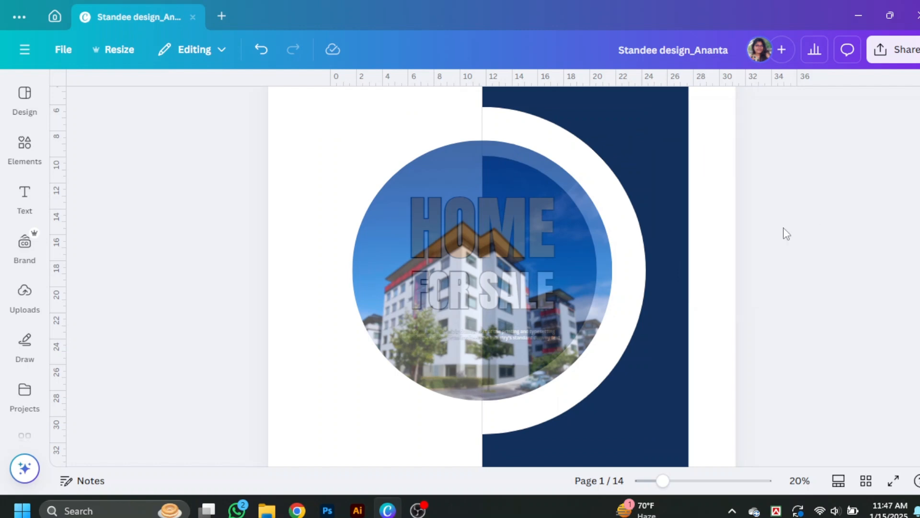
left_click(631, 322)
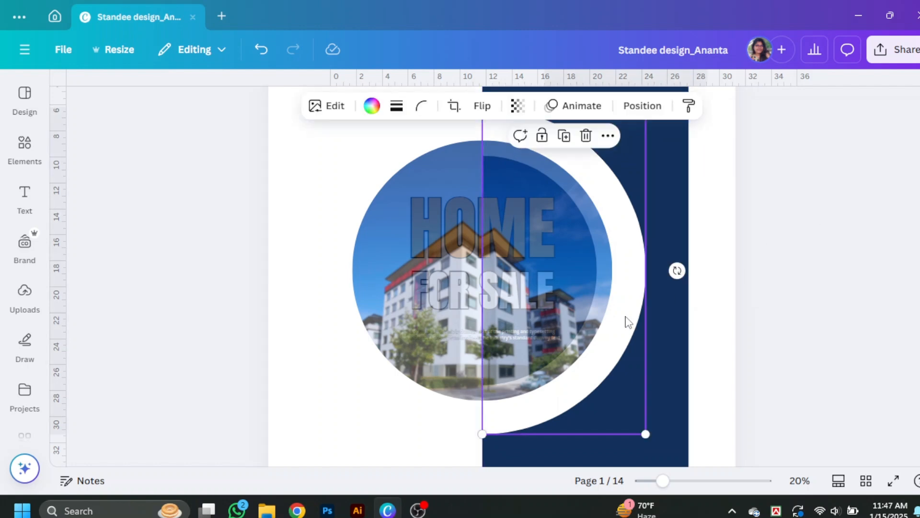
mouse_move(629, 322)
left_mouse_down()
mouse_move(637, 315)
mouse_move(626, 317)
left_mouse_up()
left_click(482, 106)
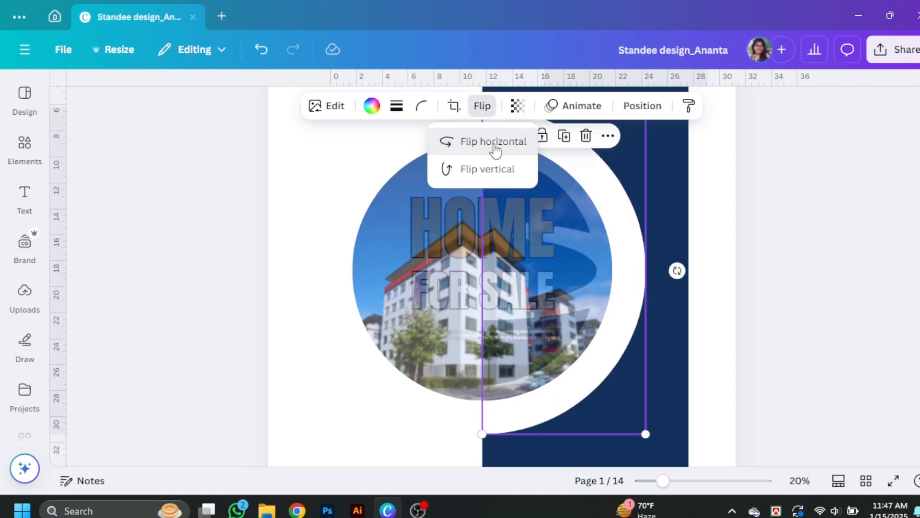
left_click(516, 180)
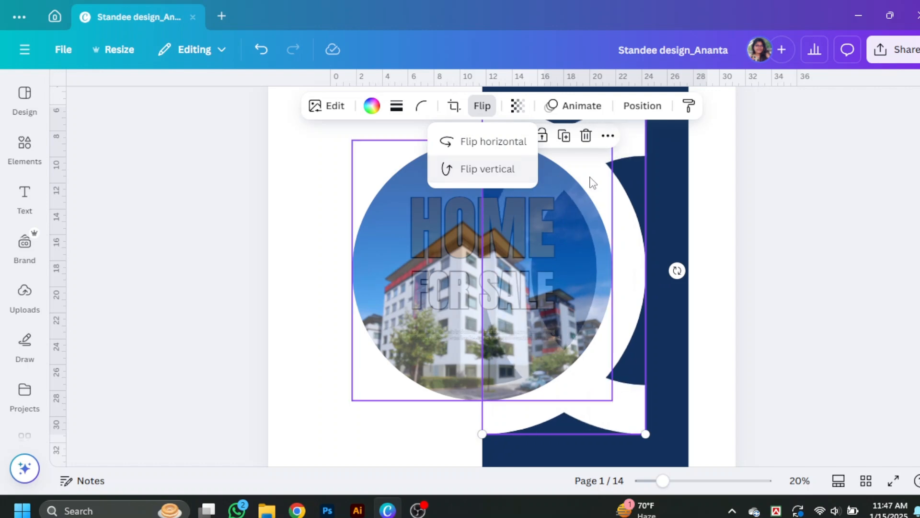
- Move the flipped half ring around the photo's left half, level with the other half, to complete the white ring
scroll(645, 206, "up", 2)
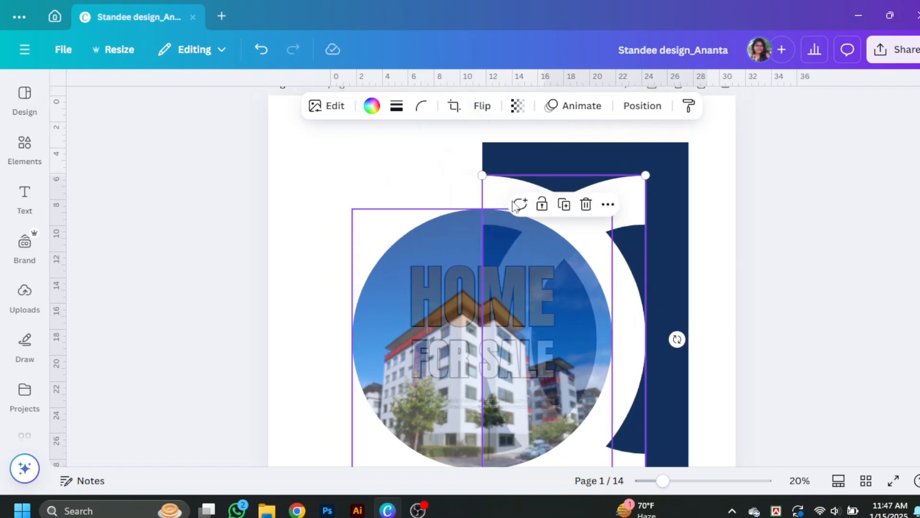
left_click_drag(627, 205, 469, 197)
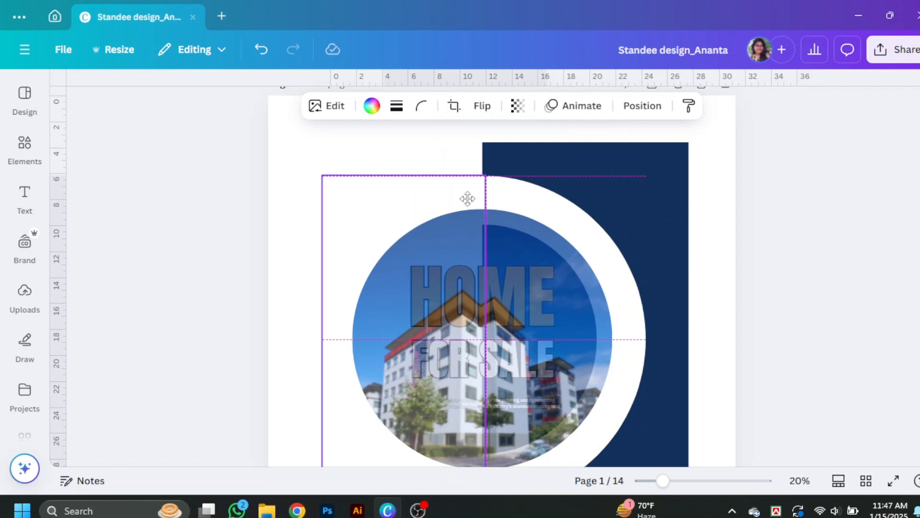
scroll(472, 196, "down", 4)
left_click(855, 218)
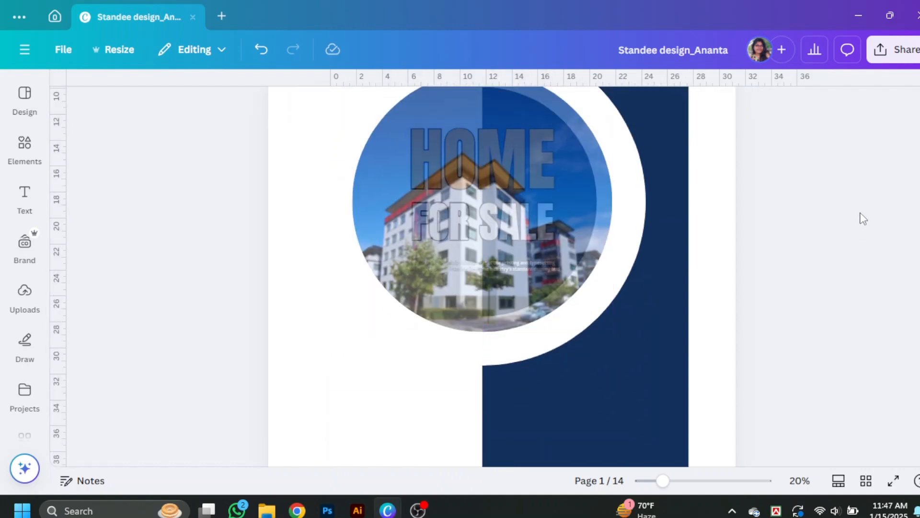
scroll(863, 221, "up", 4)
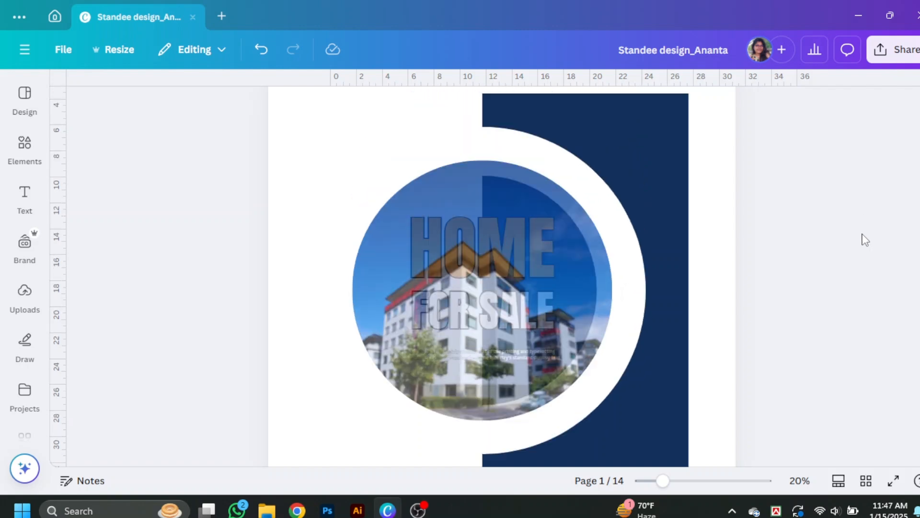
- Show the layers and move the HOME and FOR SALE texts above the circular building photo
right_click(527, 335)
mouse_move(632, 214)
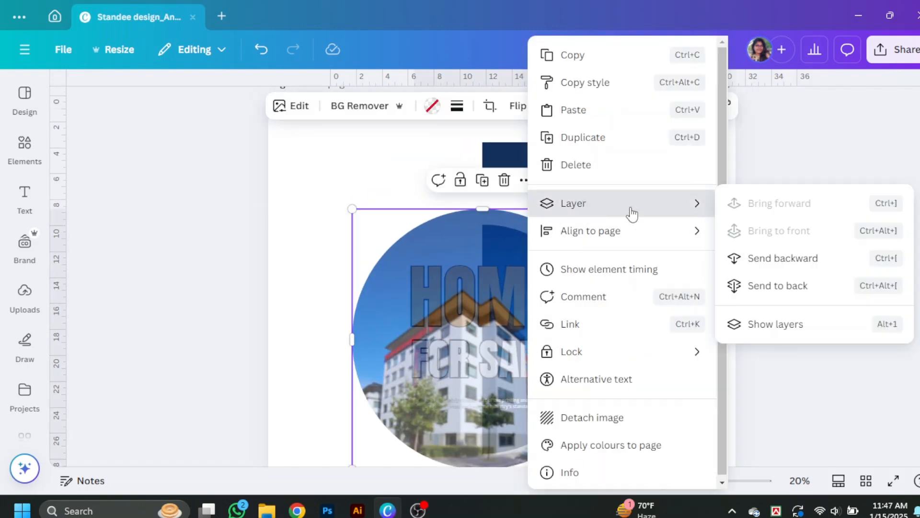
left_click(750, 324)
scroll(228, 250, "down", 3)
scroll(227, 250, "up", 3)
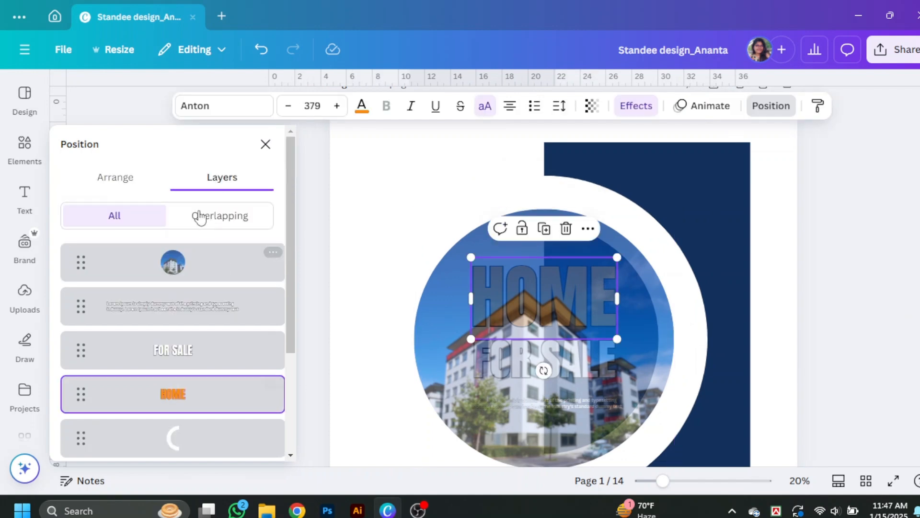
left_click(192, 355, "shift")
left_click_drag(191, 355, 191, 291)
left_click(861, 286)
scroll(861, 285, "down", 3)
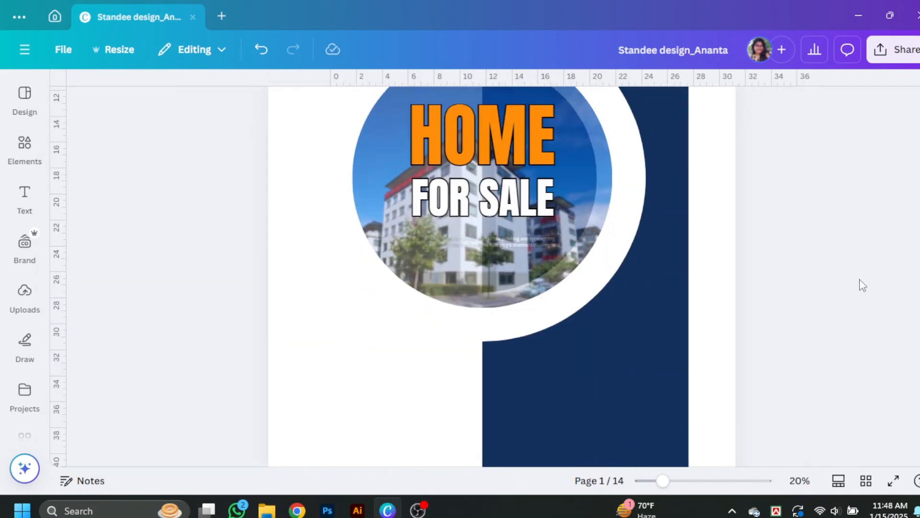
scroll(861, 286, "up", 2)
left_click(528, 302)
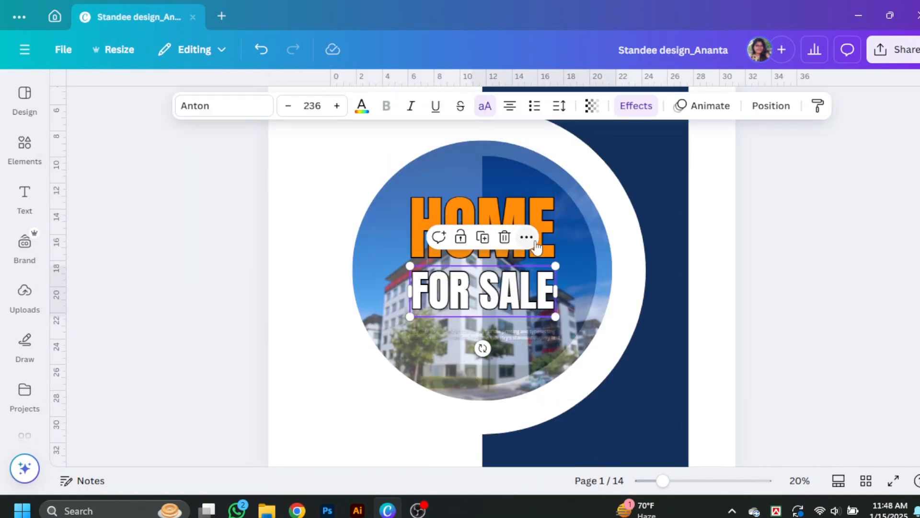
- Bring the small placeholder paragraph above the circular building photo in the layer order
right_click(552, 229)
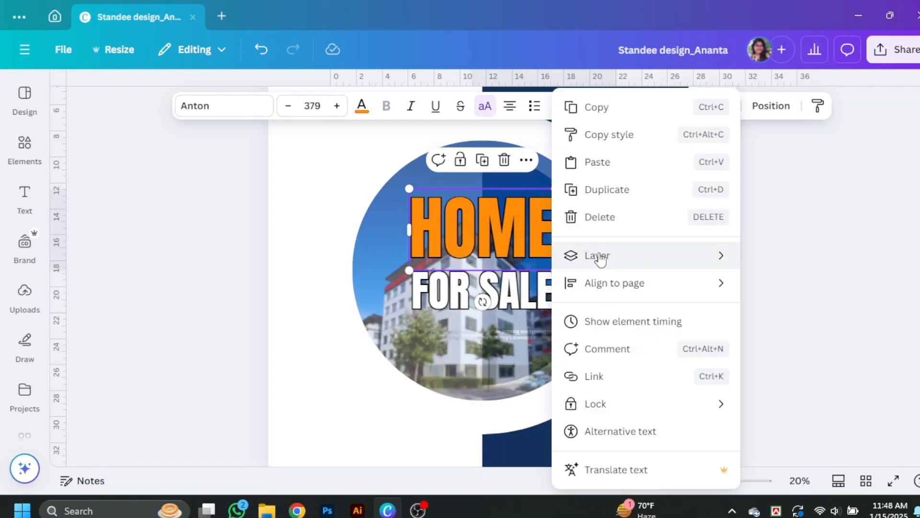
mouse_move(597, 255)
left_click(447, 369)
left_click_drag(170, 394, 181, 314)
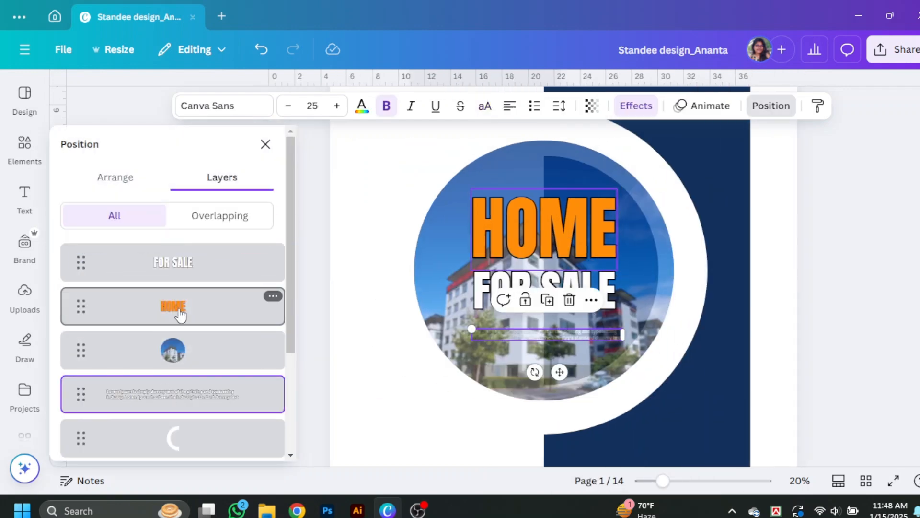
left_click(861, 281)
scroll(861, 281, "down", 3)
scroll(859, 278, "up", 3)
scroll(810, 279, "down", 1)
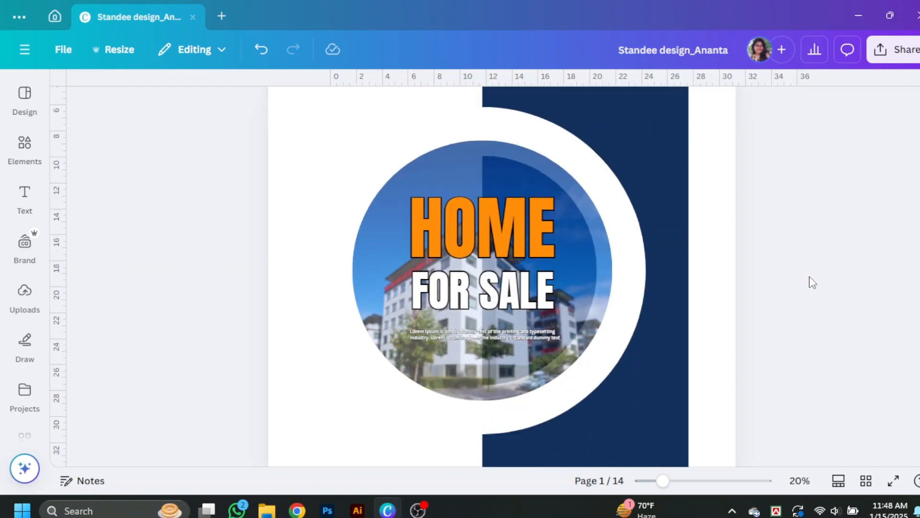
- Raise the circular building photo's opacity to almost fully opaque
left_click(556, 186)
left_click(554, 105)
left_click_drag(560, 166, 588, 169)
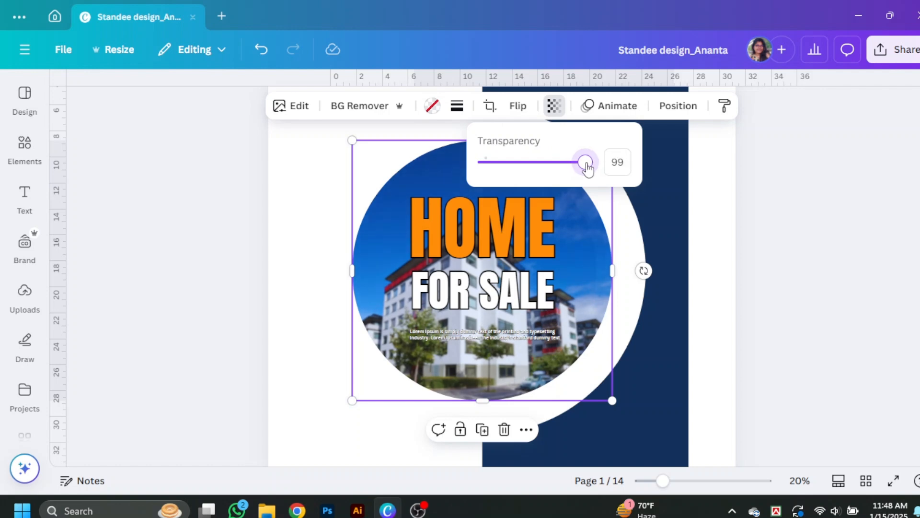
left_click_drag(588, 169, 581, 169)
left_click(842, 197)
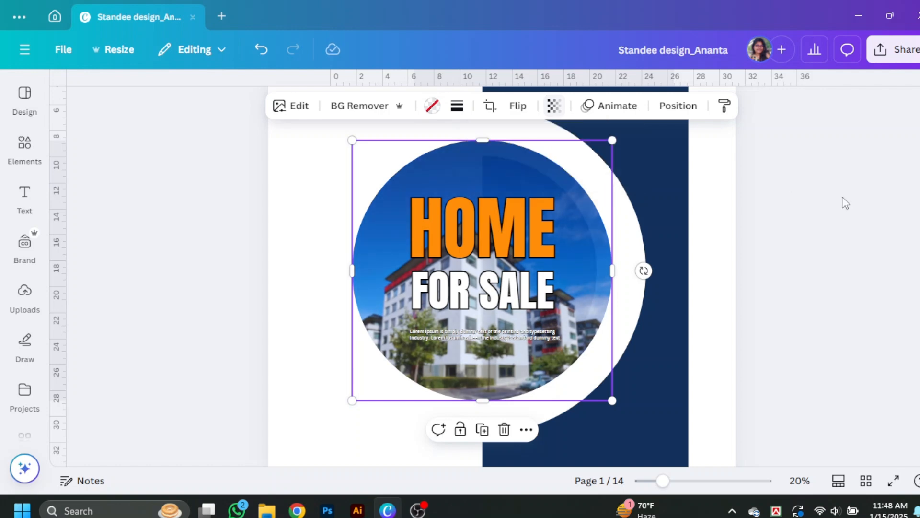
- Nudge the placeholder paragraph slightly right and down beneath FOR SALE
left_click(856, 309)
scroll(856, 309, "up", 1)
scroll(855, 309, "down", 2)
scroll(855, 309, "down", 1)
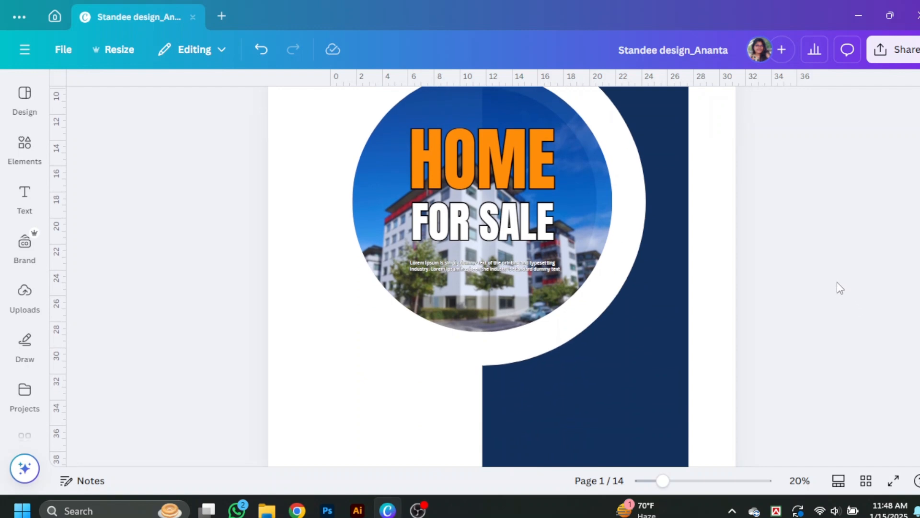
left_click_drag(494, 272, 497, 277)
scroll(781, 318, "up", 3)
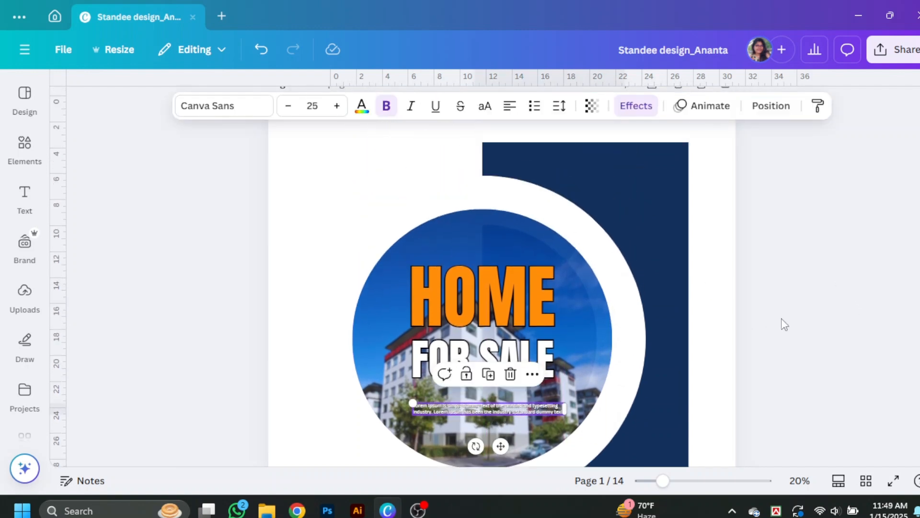
- Search the elements for "frame" across all categories and insert the plain square frame
scroll(784, 318, "down", 8)
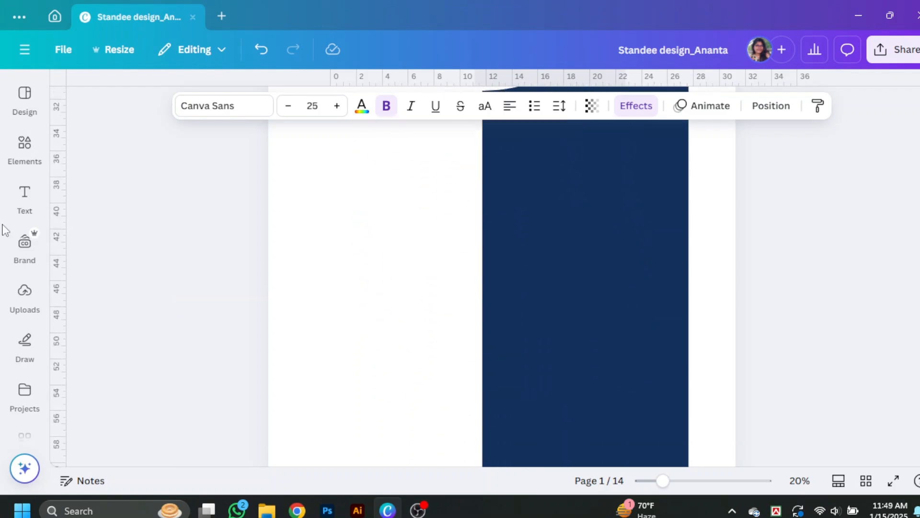
left_click(16, 151)
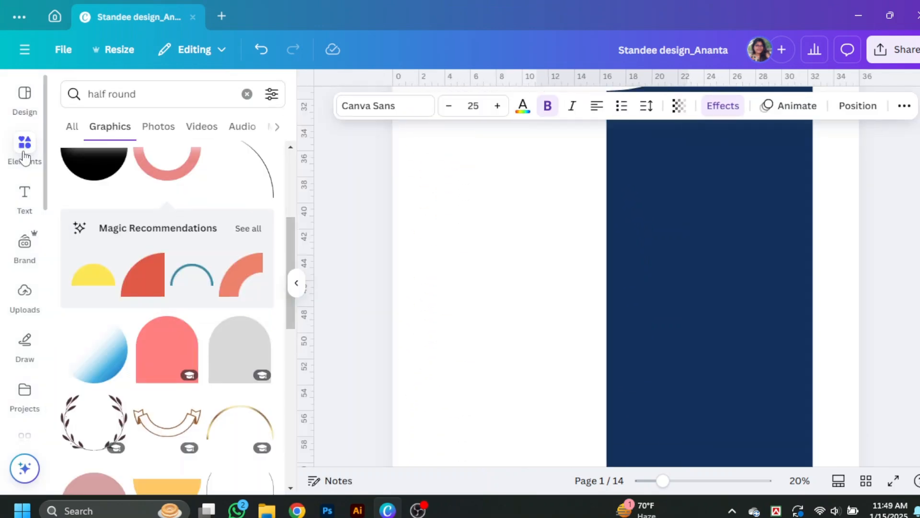
left_click(77, 90)
type("f")
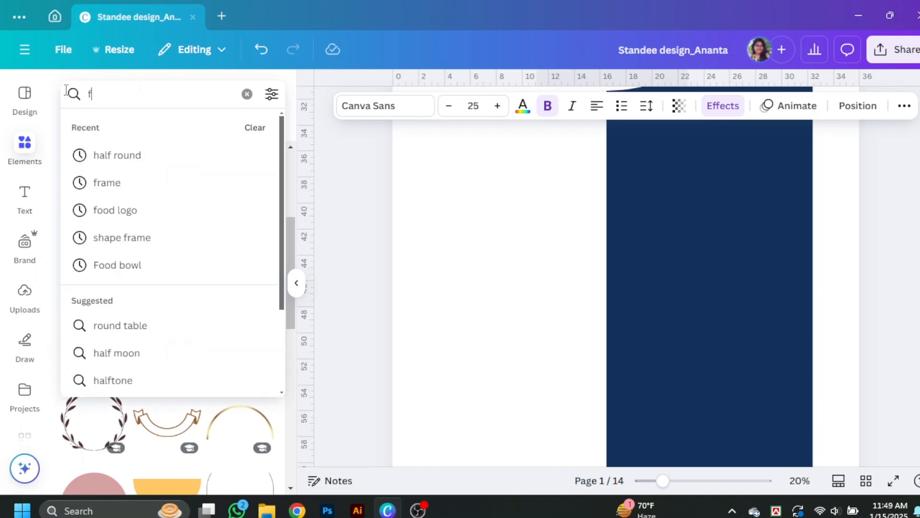
type("rames")
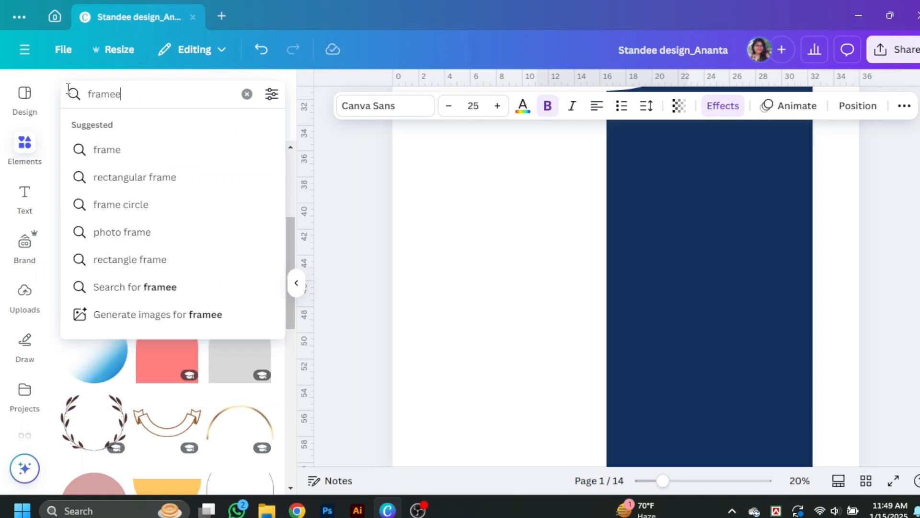
key("BackSpace")
left_click(95, 154)
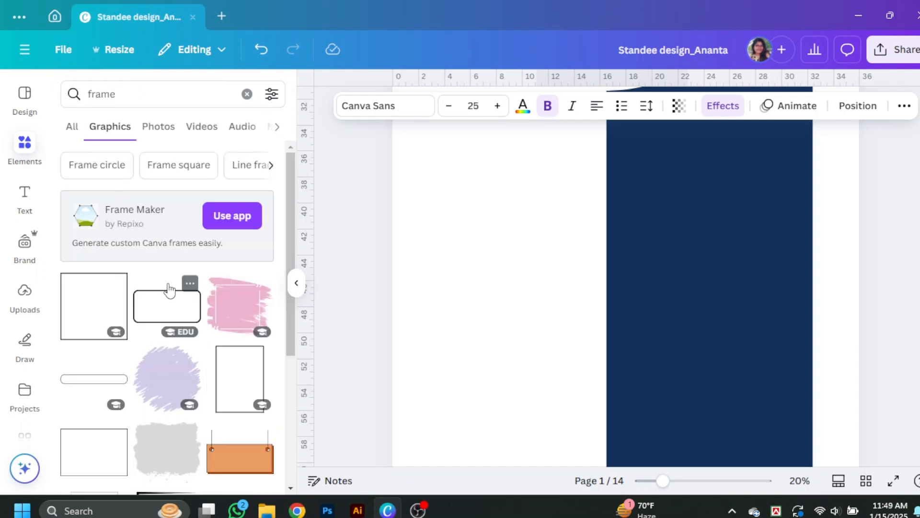
left_click(72, 129)
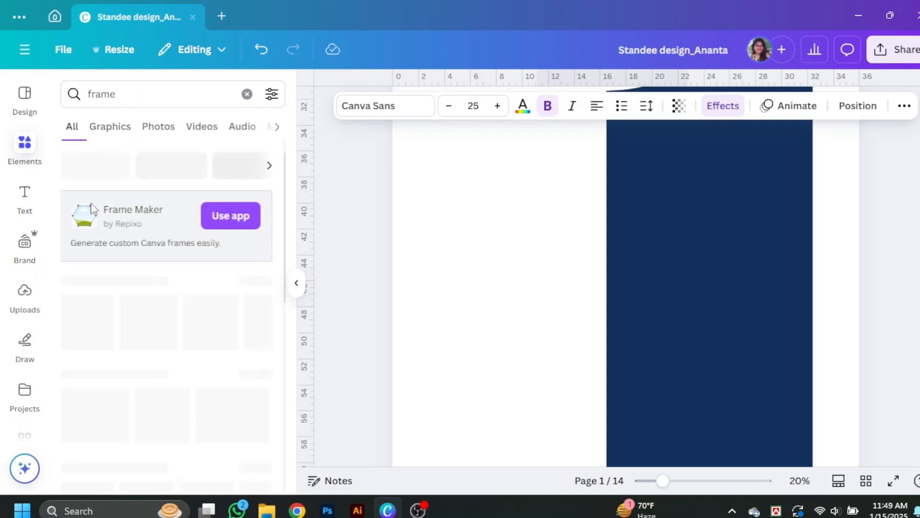
left_click(98, 339)
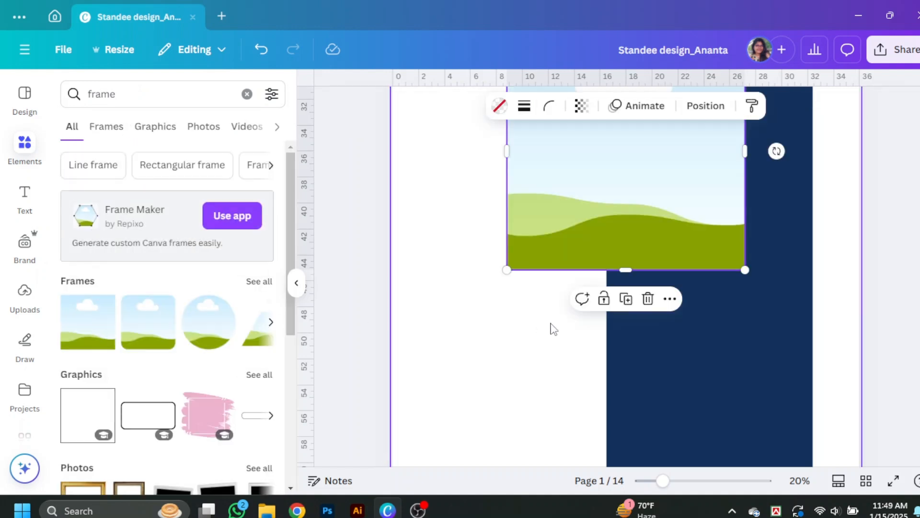
- Place the frame below the circle, left of the navy bar, and resize it to about 12 by 11 ruler units
scroll(552, 326, "up", 3)
left_click_drag(645, 226, 534, 279)
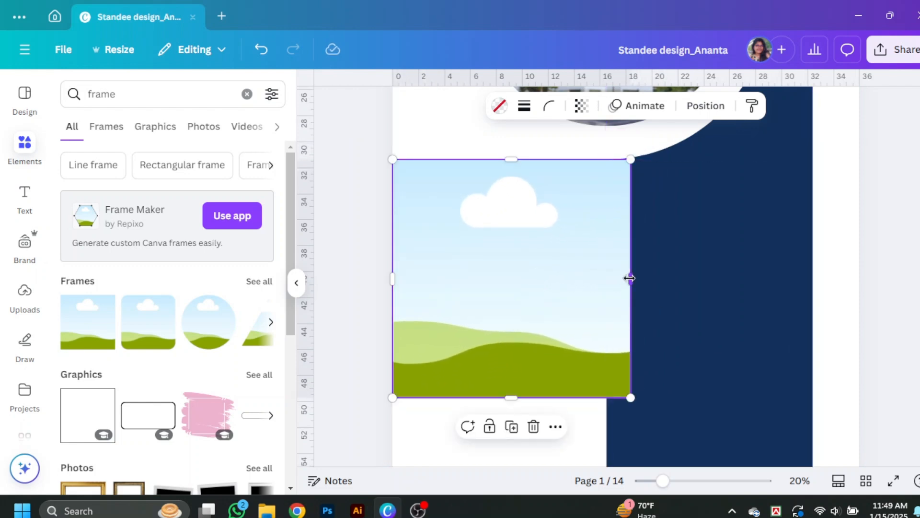
left_click_drag(630, 278, 597, 279)
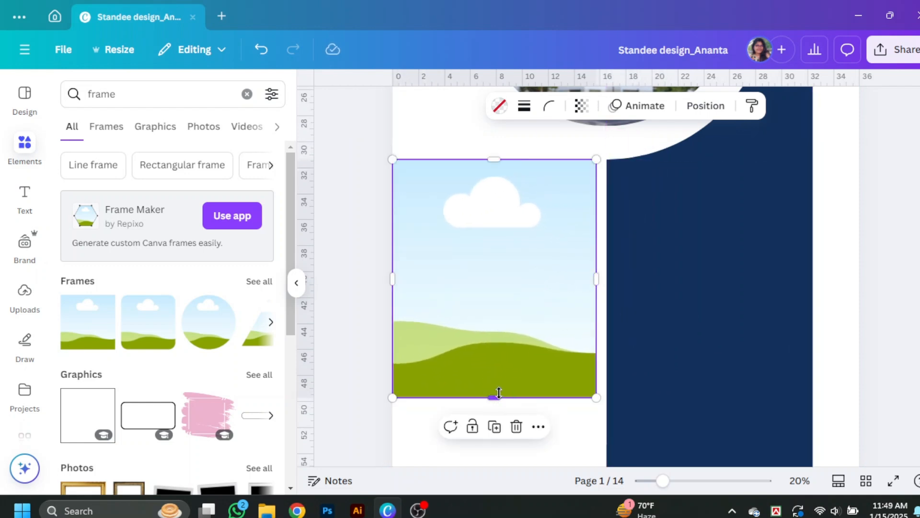
left_click_drag(498, 393, 491, 317)
left_click_drag(389, 246, 438, 246)
left_click_drag(517, 158, 518, 184)
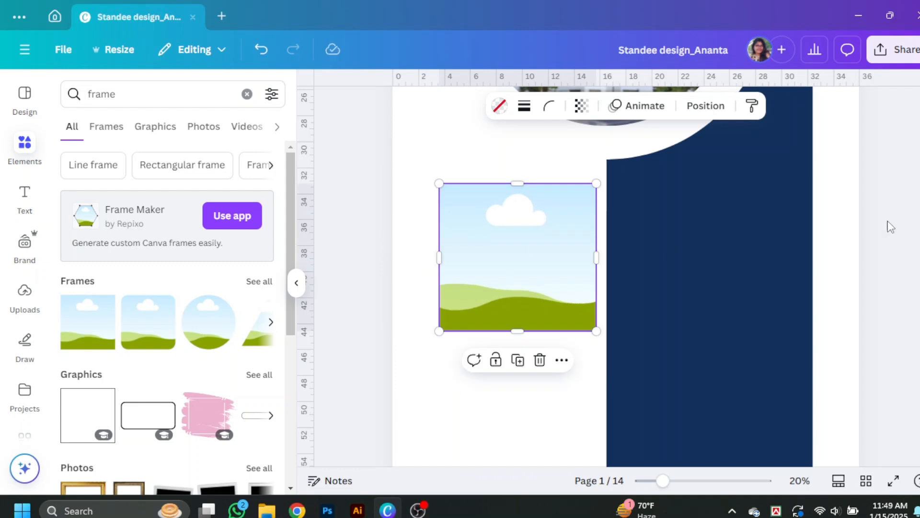
- Duplicate the frame onto the navy bar and stretch the original downward to about 16.5 ruler units high
key("Escape")
left_click_drag(520, 267, 719, 262)
left_click(560, 281)
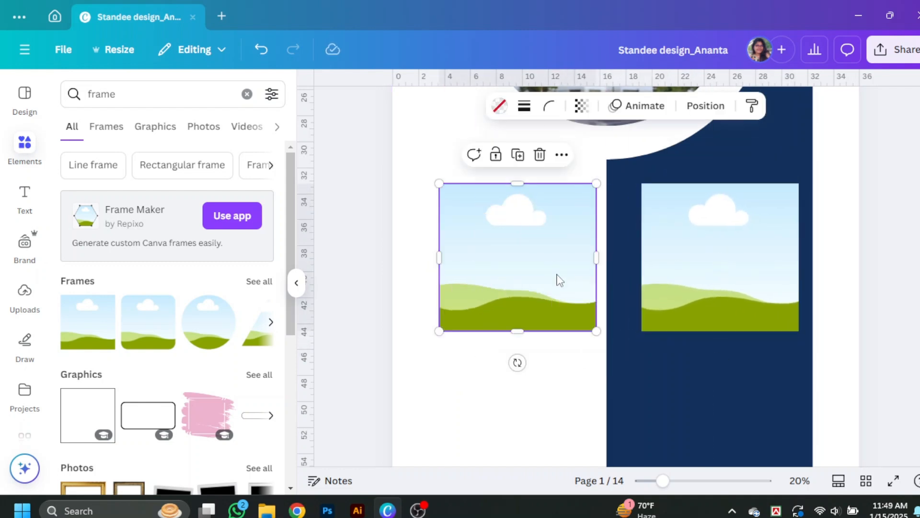
left_click_drag(518, 330, 516, 398)
- Shrink the frame on the navy bar to about 10.5 ruler units wide and centre it within the bar
left_click(724, 302)
left_click_drag(724, 302, 724, 303)
left_click_drag(798, 330, 778, 312)
left_click_drag(737, 282, 743, 282)
- Duplicate the smaller frame straight below itself on the navy bar
scroll(736, 302, "down", 3)
left_click_drag(741, 275, 738, 256)
left_click(903, 268)
scroll(712, 203, "down", 2)
scroll(712, 203, "up", 4)
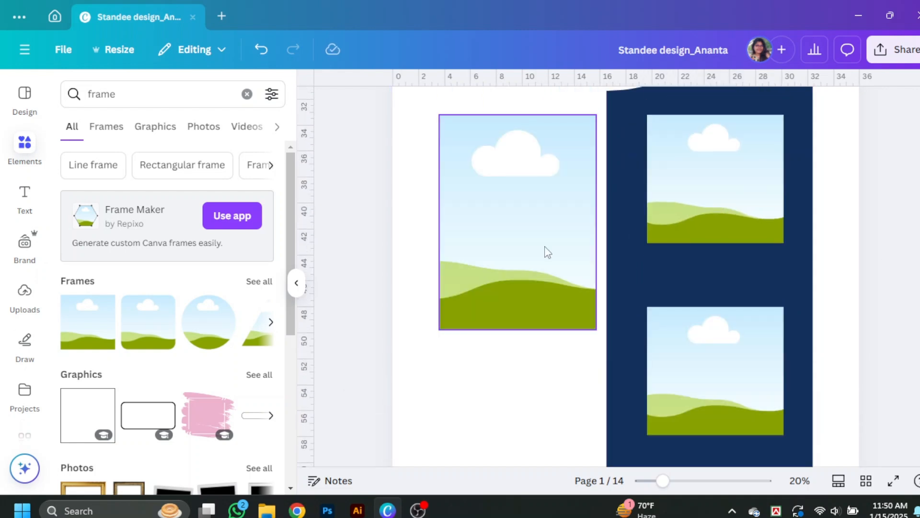
scroll(690, 275, "up", 4)
- Move the first navy-bar frame higher, closer to the ring, and shift the second one up beneath it
left_click(699, 349)
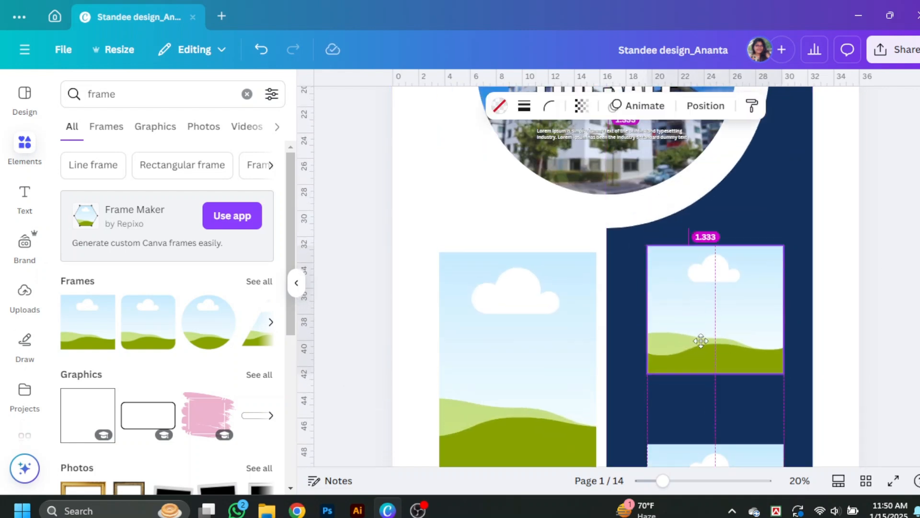
scroll(729, 374, "down", 4)
left_click_drag(730, 374, 729, 335)
scroll(729, 335, "down", 6)
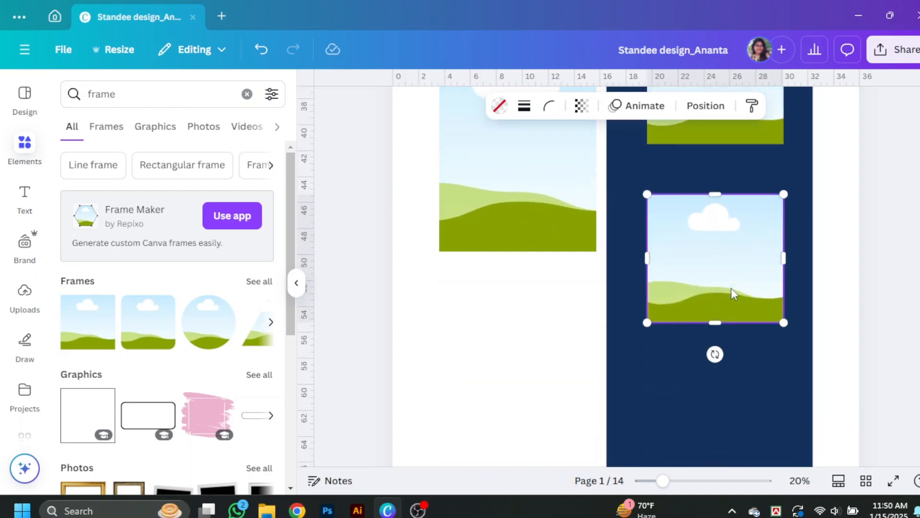
- Add a third copy of the frame near the navy bar's lower end and space the three frames evenly
left_click_drag(717, 169, 718, 322, "alt")
left_click(724, 357)
scroll(690, 317, "down", 2)
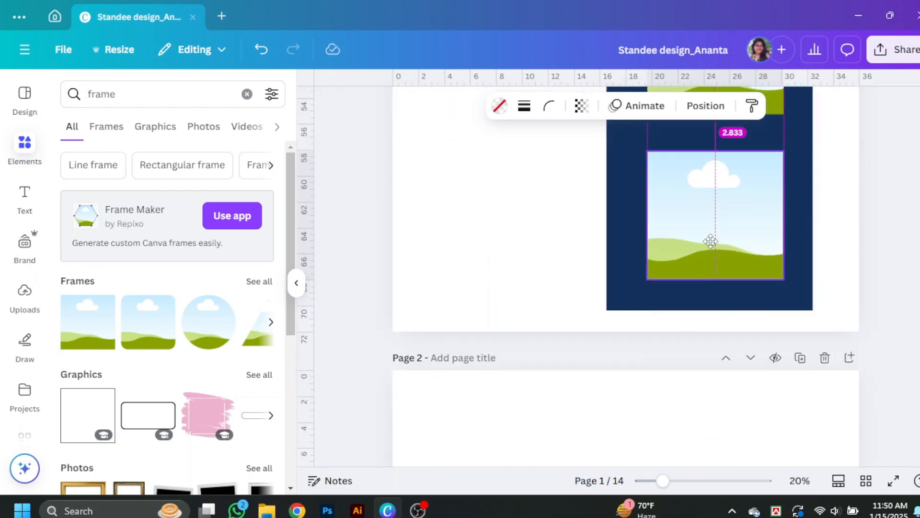
scroll(729, 239, "up", 5)
left_click(705, 105)
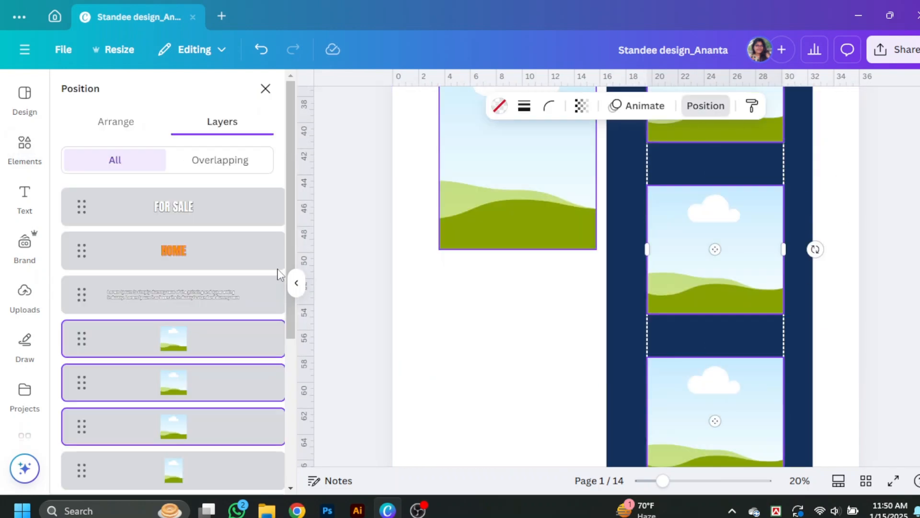
left_click(115, 123)
left_click(706, 106)
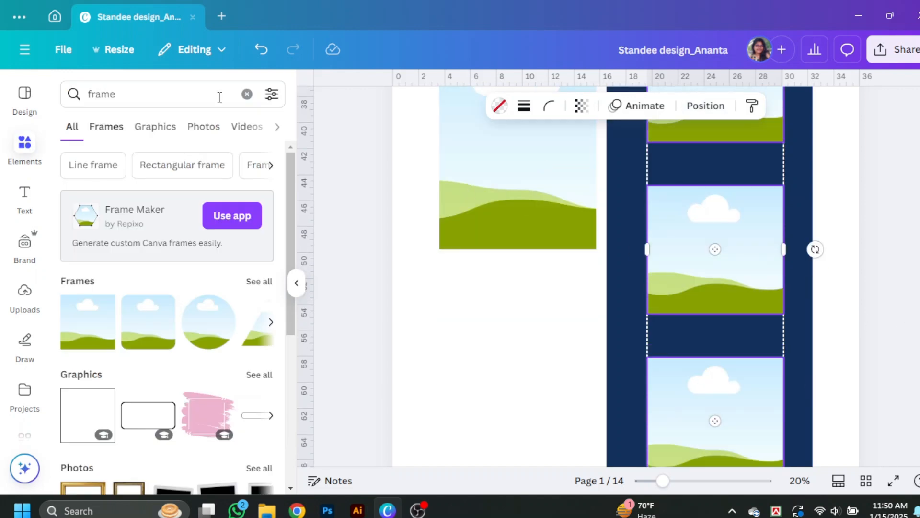
- Search the elements for "apartment" and limit the results to photos
left_click(247, 94)
type("apart")
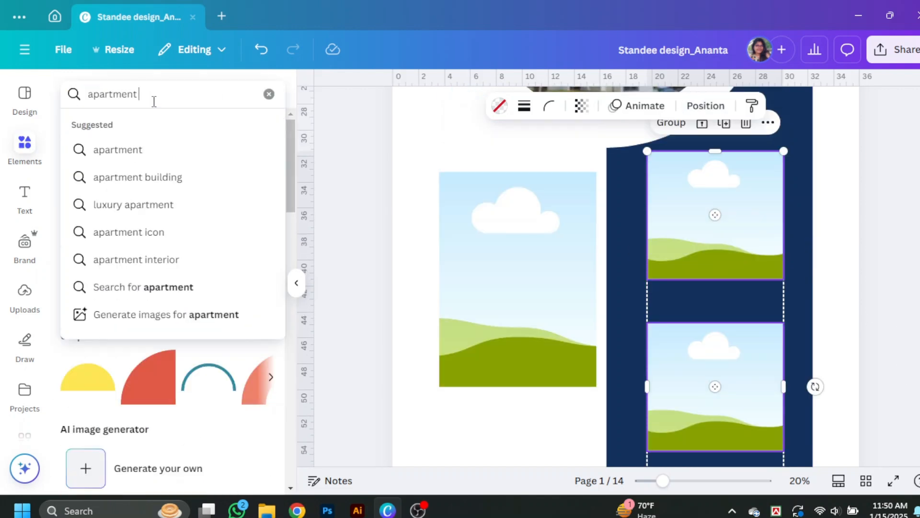
type("ment")
key("Return")
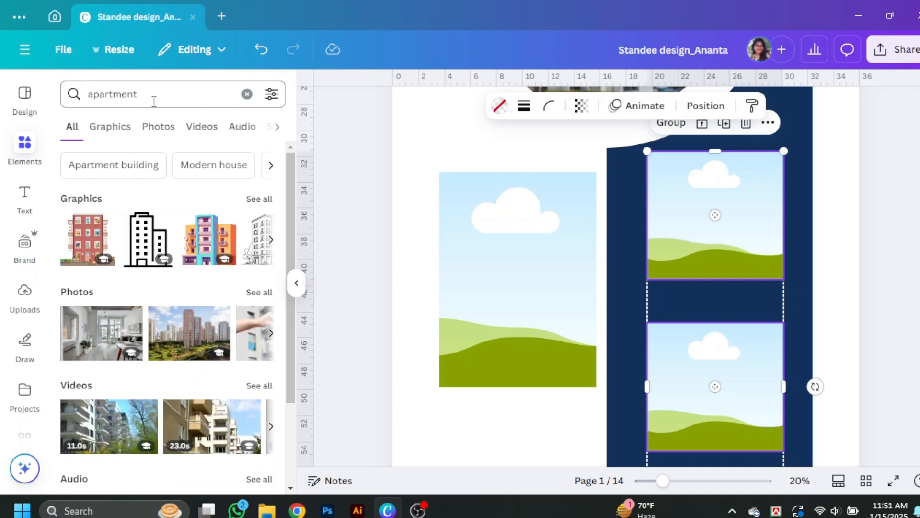
left_click(158, 127)
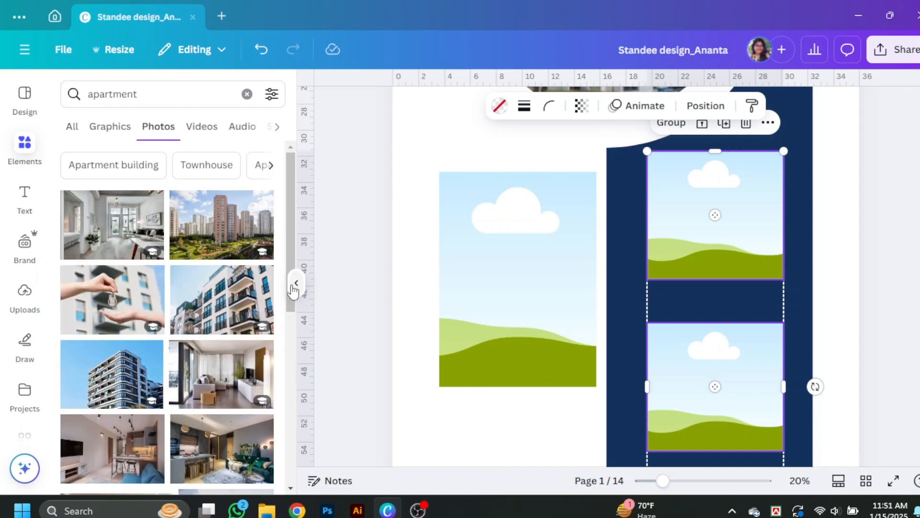
- Fill the three navy-bar frames from top to bottom with the curtained living room, white interior and pendant-lit lounge photos
scroll(760, 403, "down", 2)
left_click(221, 374)
left_click_drag(675, 193, 719, 154)
left_click(114, 233)
left_click_drag(624, 192, 747, 347)
scroll(194, 454, "down", 8)
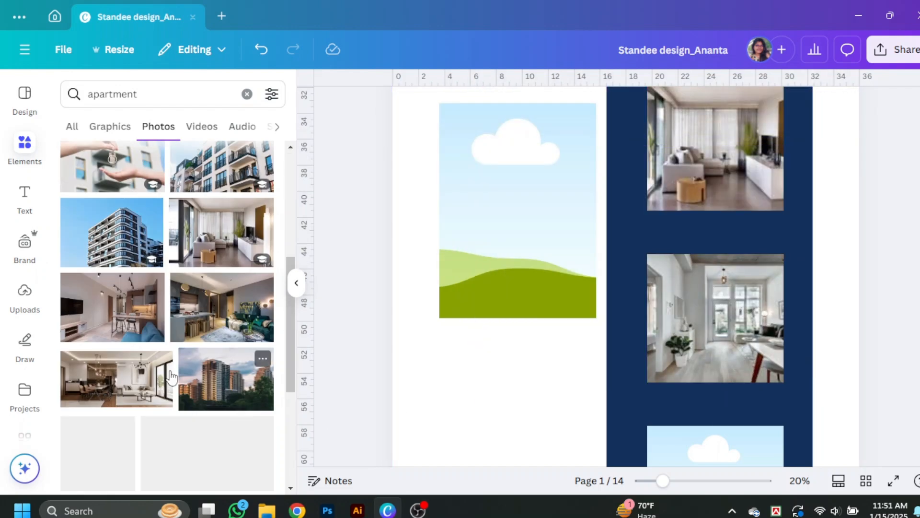
left_click_drag(98, 316, 716, 445)
scroll(915, 383, "up", 3)
scroll(911, 382, "down", 4)
scroll(909, 382, "up", 2)
scroll(180, 323, "down", 5)
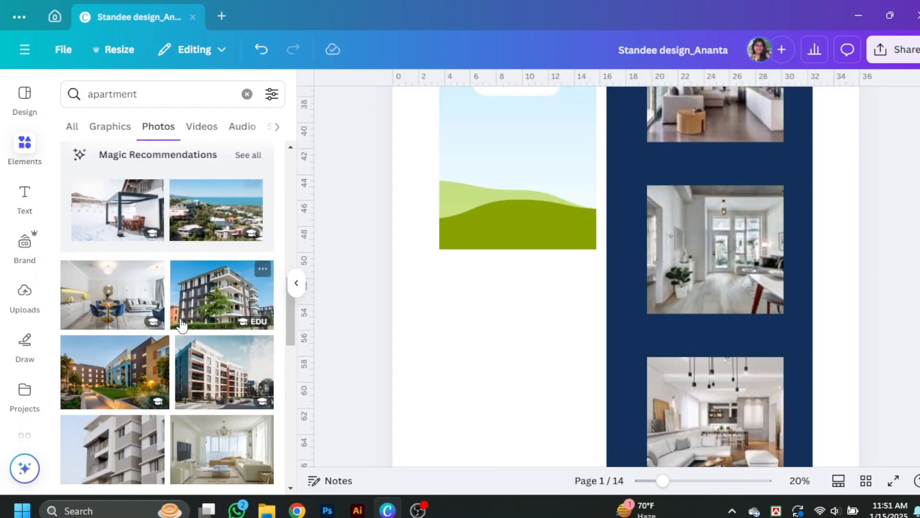
left_click(120, 297)
left_click_drag(609, 158, 528, 431)
key("Delete")
left_click(221, 170)
scroll(623, 201, "up", 2)
left_click_drag(643, 191, 518, 287)
- Fill the tall frame beside the navy bar with the cream living room photo and shift its crop to show the sofa and chandelier
scroll(177, 376, "down", 4)
left_click(221, 243)
left_click_drag(630, 265, 521, 306)
double_click(527, 317)
left_click_drag(530, 317, 469, 318)
left_click(891, 366)
scroll(890, 366, "up", 2)
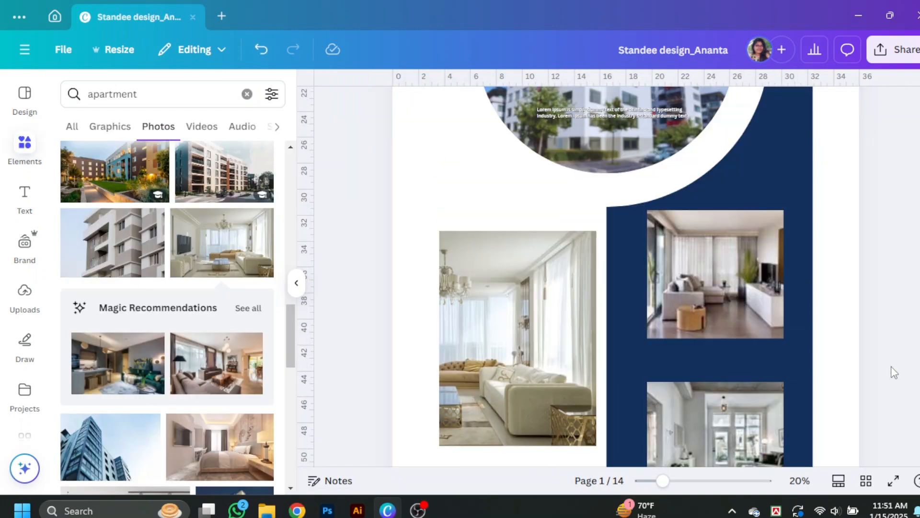
- Move the tall living room photo up until its top edge lines up with the first photo on the navy bar
left_click(883, 364)
scroll(863, 360, "down", 7)
mouse_move(663, 480)
left_mouse_down()
mouse_move(702, 481)
mouse_move(668, 485)
left_mouse_up()
left_click(374, 374)
scroll(810, 353, "down", 4)
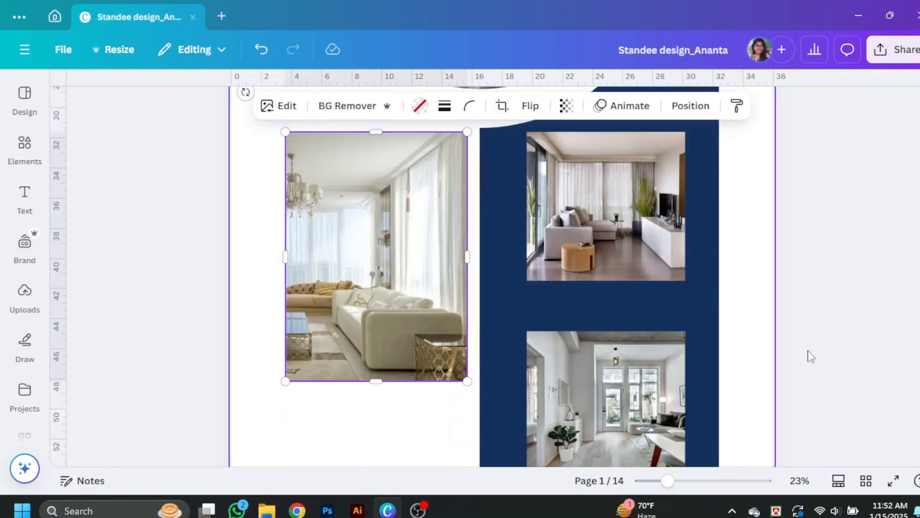
left_click(809, 353)
scroll(809, 353, "down", 2)
scroll(504, 288, "down", 2)
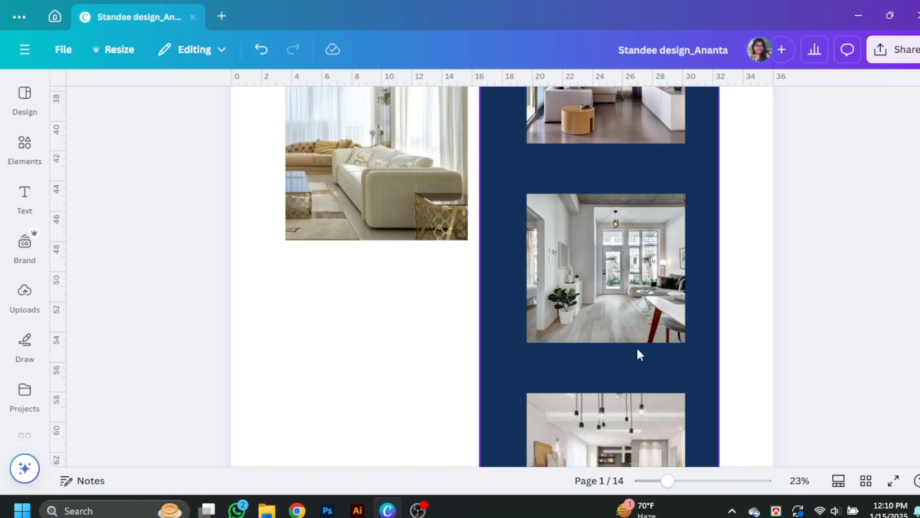
- Add a heading text box below the tall living room photo reading "Offered at" and convert it to uppercase
left_click(24, 196)
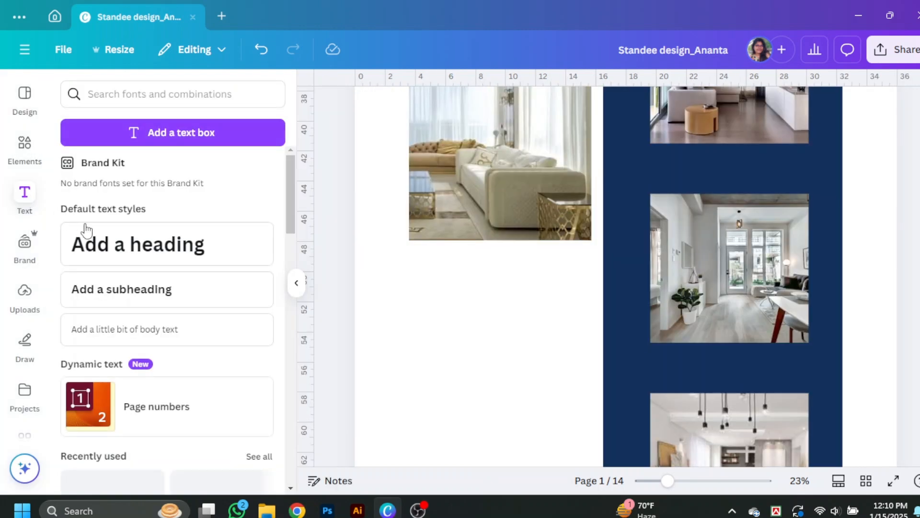
left_click(165, 262)
left_click_drag(725, 281, 714, 306)
double_click(715, 307)
type("Off")
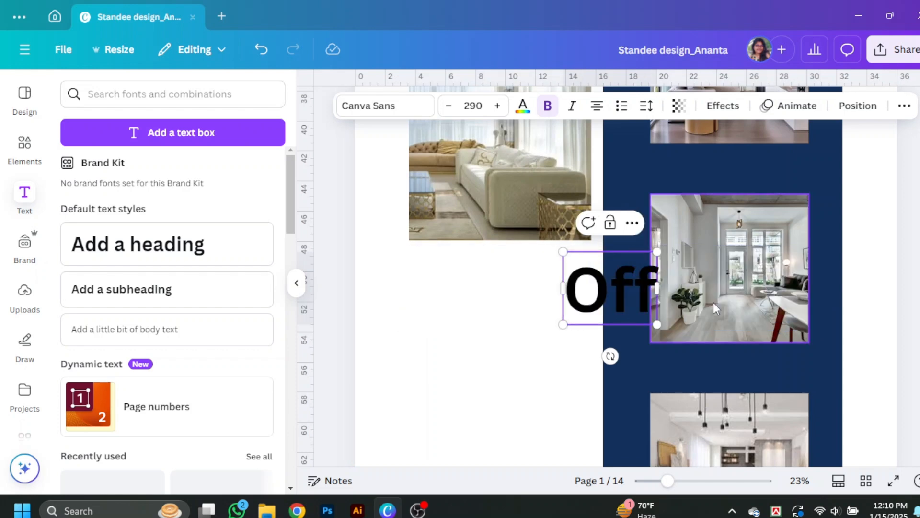
key("BackSpace")
key("BackSpace")
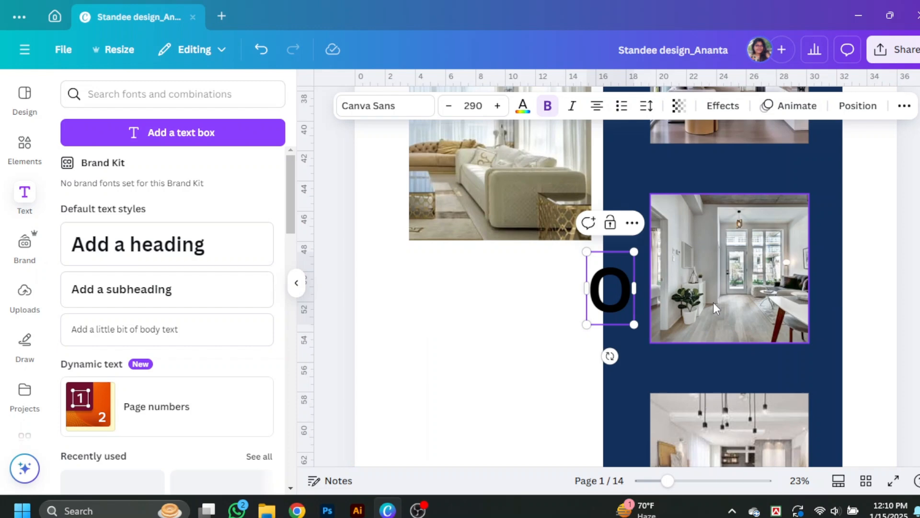
type("ff")
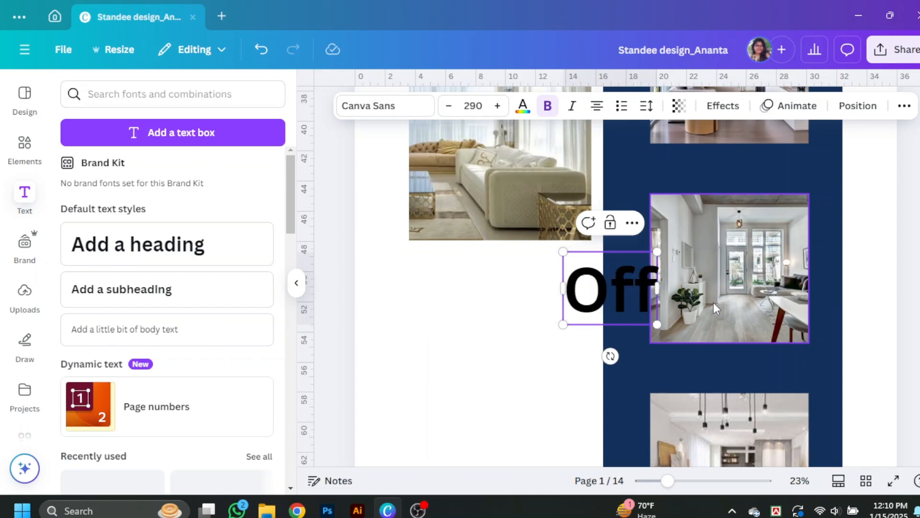
type("ere")
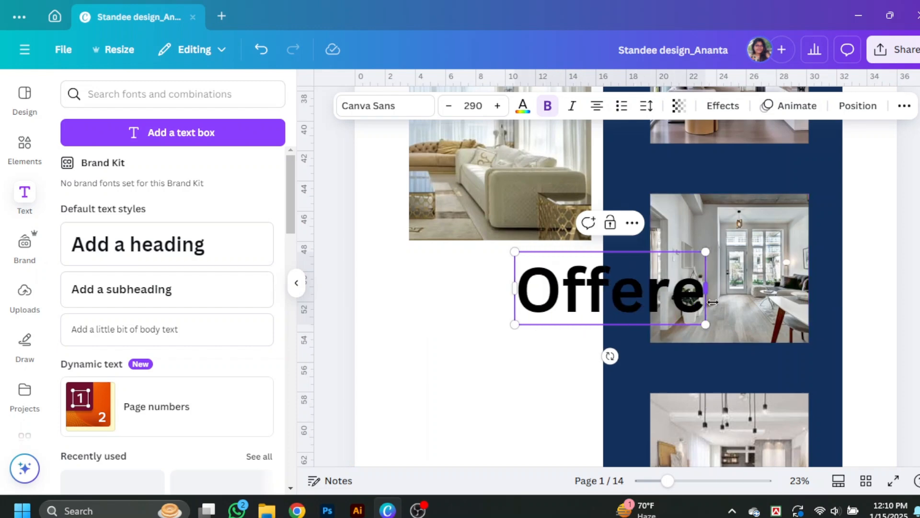
type("d at")
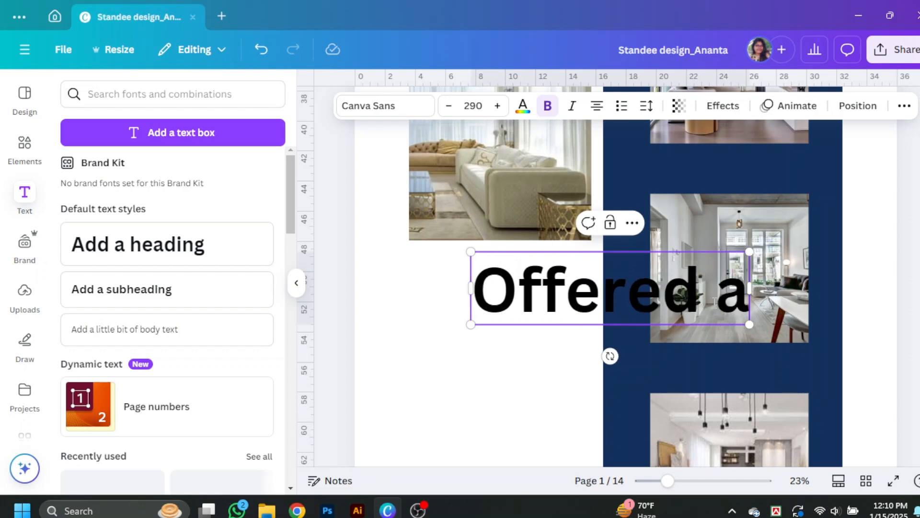
left_click(904, 106)
left_click(871, 135)
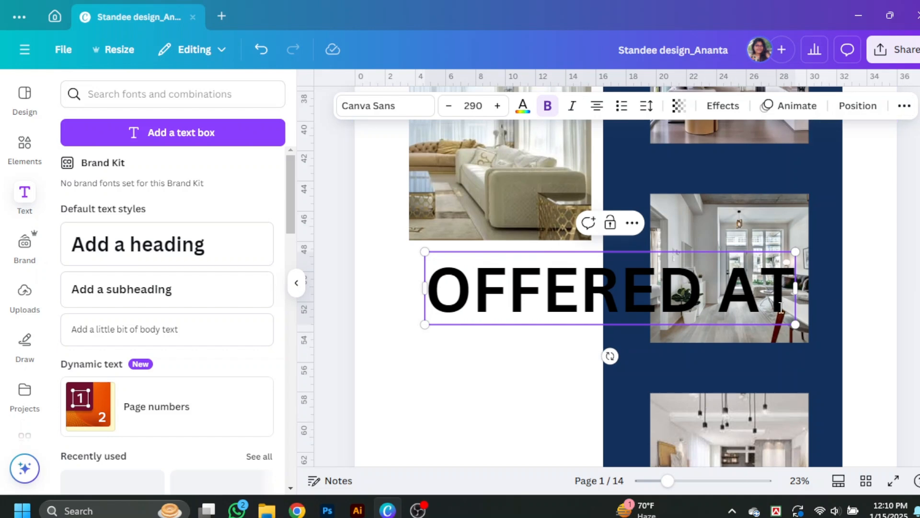
- Shrink the OFFERED AT text to size 143 and align it to the width of the tall living room photo
left_click_drag(794, 327, 624, 293)
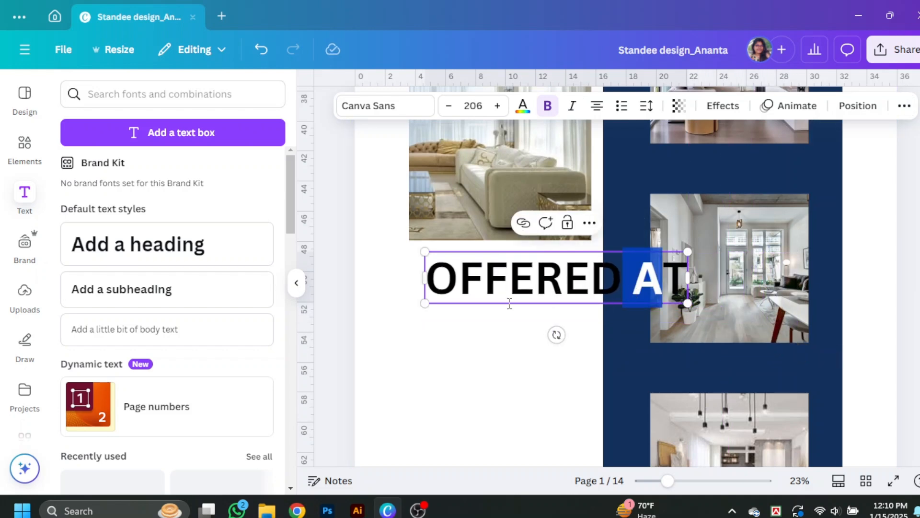
left_click(530, 305)
left_click_drag(543, 290, 528, 288)
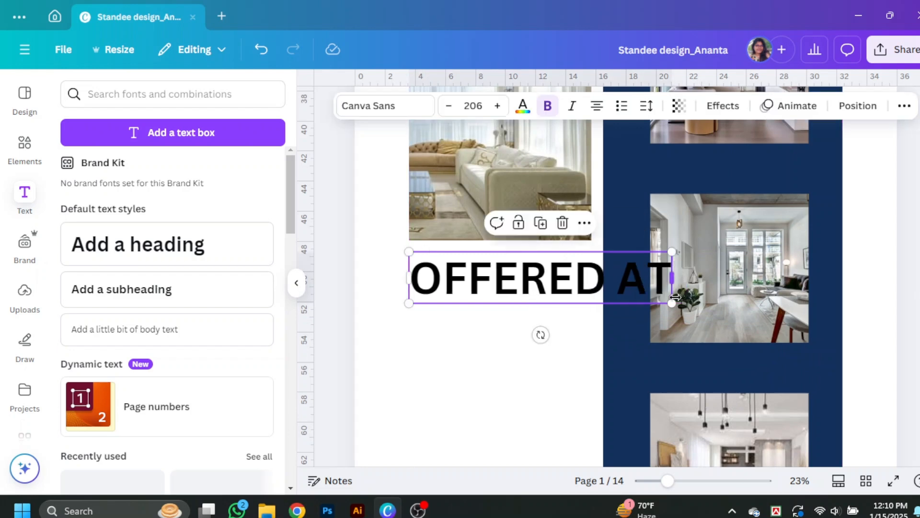
left_click_drag(674, 298, 593, 286)
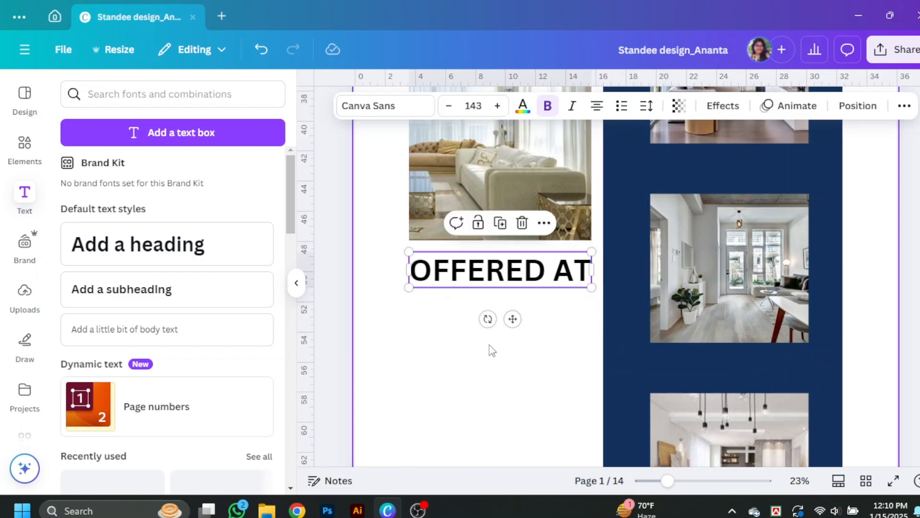
left_click(492, 350)
left_click(537, 288)
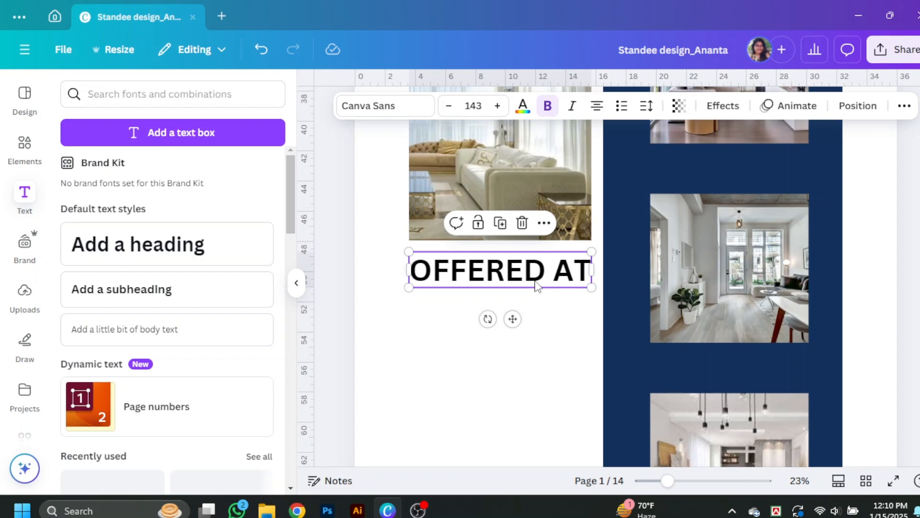
left_click(561, 343)
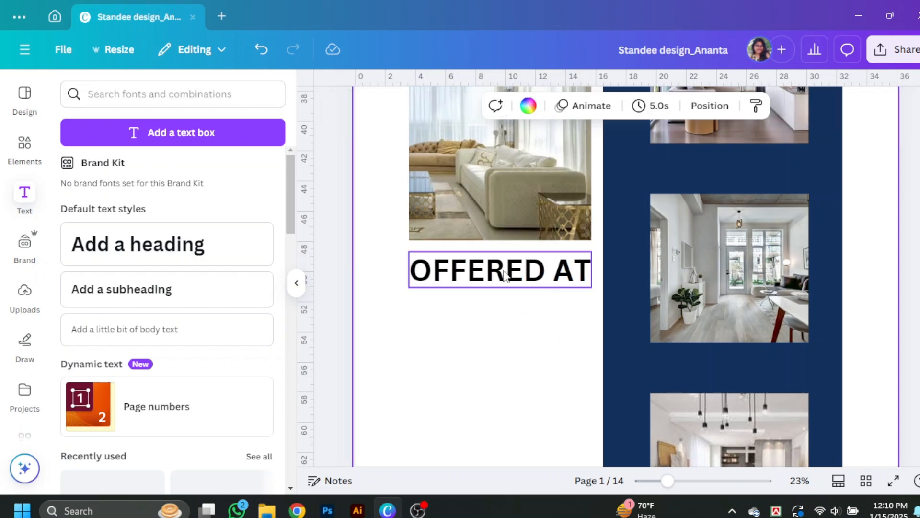
- Duplicate the OFFERED AT text directly below itself and change the copy to $30000
left_click_drag(505, 274, 506, 311)
double_click(506, 312)
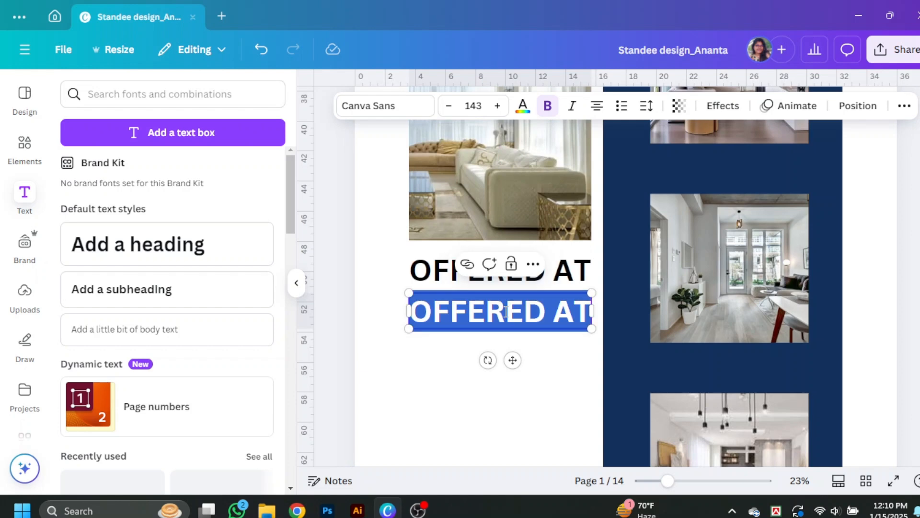
type("$30000")
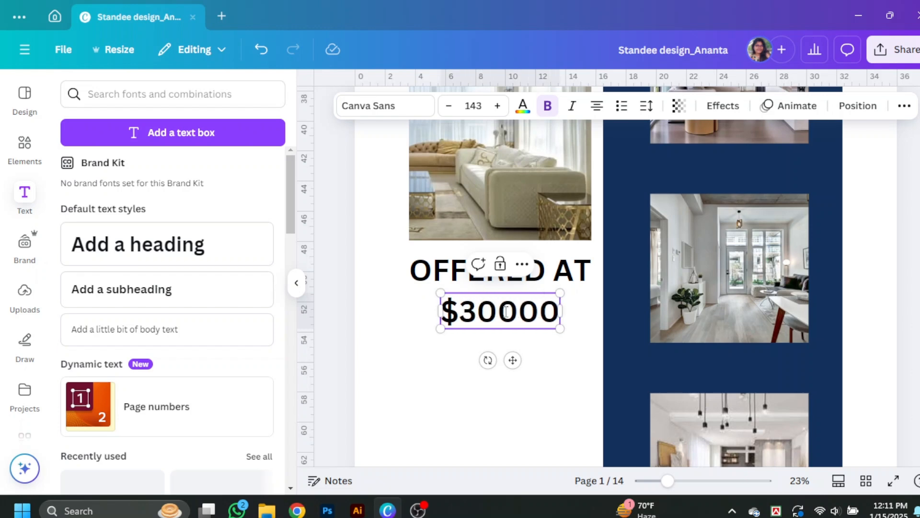
left_click(547, 373)
- Place another copy of the text below the price and change it to WE MAKE IT
double_click(479, 362)
left_click_drag(479, 311, 517, 367, "alt")
type("WE MAKE IT")
left_click(498, 408)
left_click(496, 272)
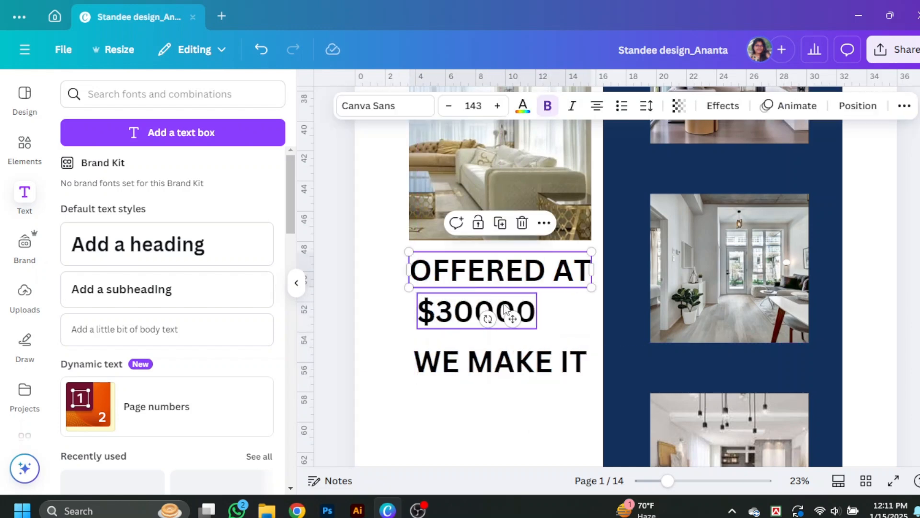
left_click(494, 362)
- Nudge the $30000 text down and colour its dollar sign orange with the digits in black
left_click(479, 312)
left_click(523, 105)
left_click(185, 226)
left_click(458, 403)
left_click_drag(507, 315, 507, 320)
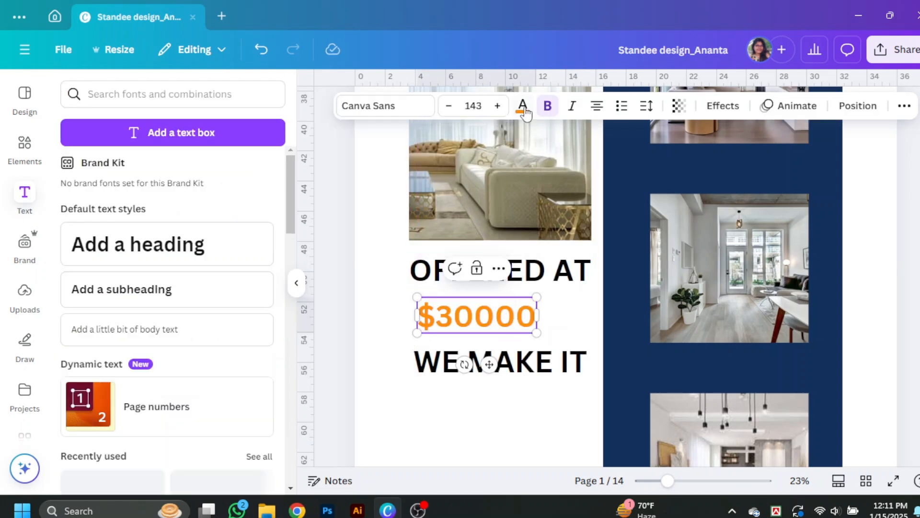
left_click(523, 107)
double_click(486, 316)
left_click(113, 192)
left_click(441, 427)
- Search the graphic elements for "shape box" and add the pink pill shape with a black shadow
left_click(24, 144)
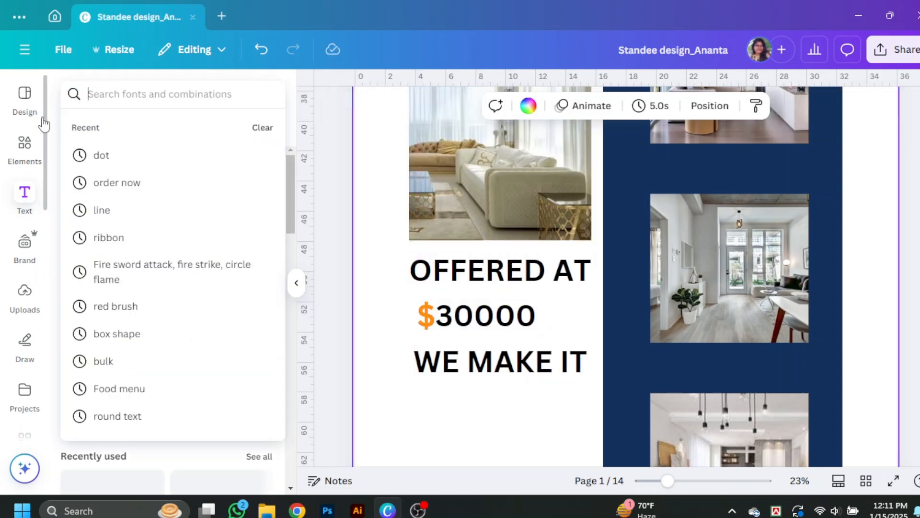
type("shape box")
key("Return")
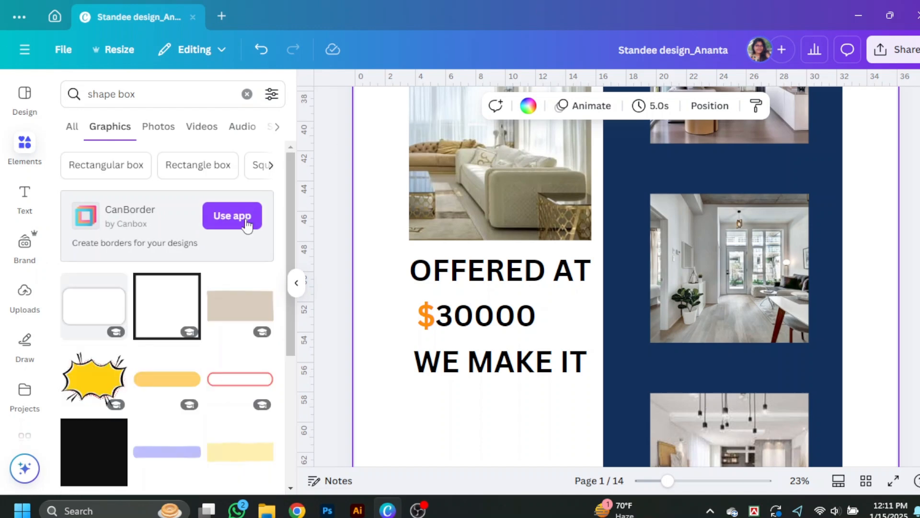
scroll(187, 327, "down", 3)
scroll(187, 327, "down", 4)
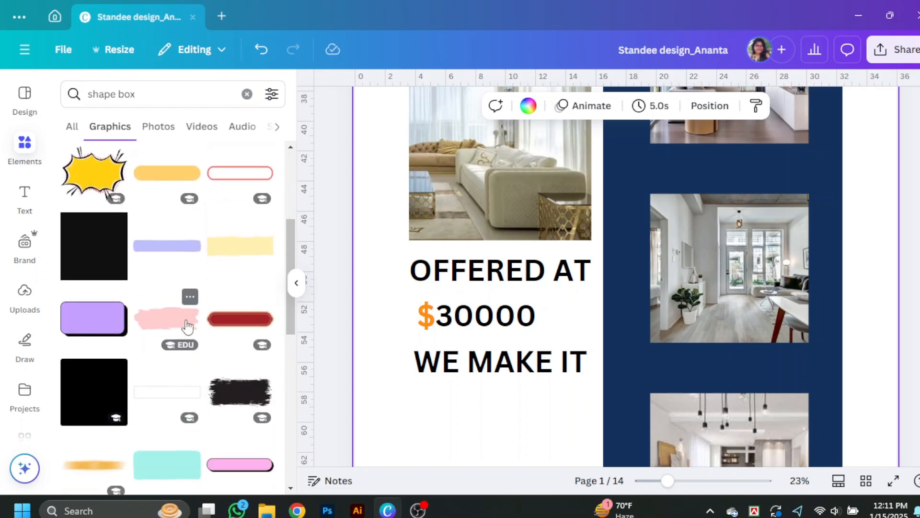
left_click(226, 338)
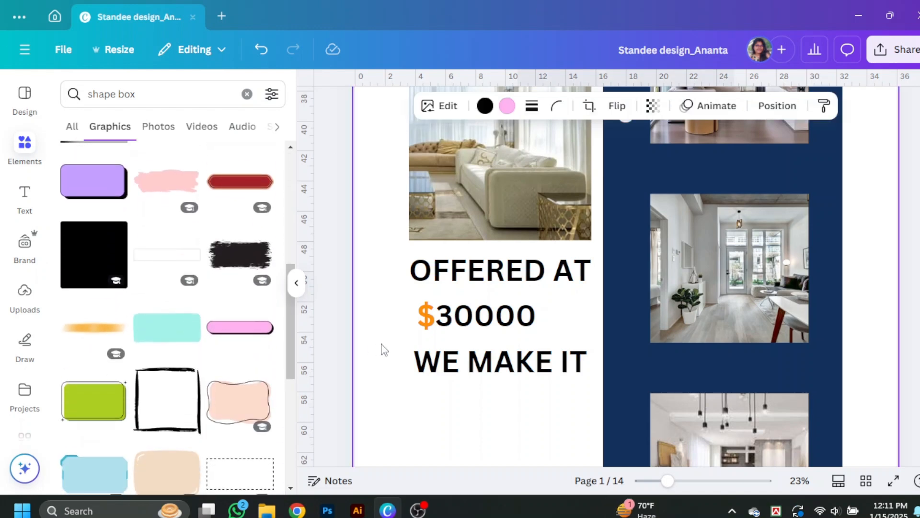
- Fit the pill shape behind the $30000 price between the two text lines and recolour its pink fill orange
left_click_drag(648, 263, 524, 315)
scroll(641, 373, "down", 5)
left_click_drag(377, 293, 394, 296)
left_click_drag(570, 326, 567, 327)
left_click(508, 106)
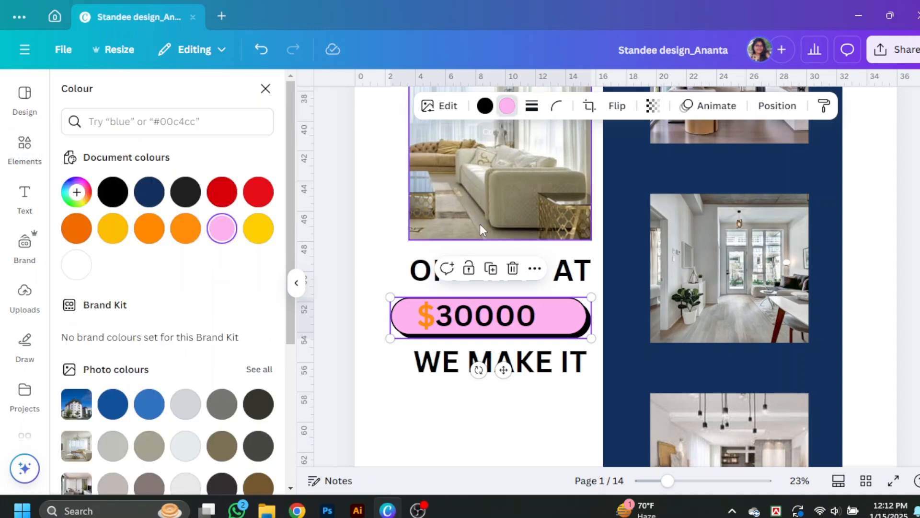
left_click(186, 230)
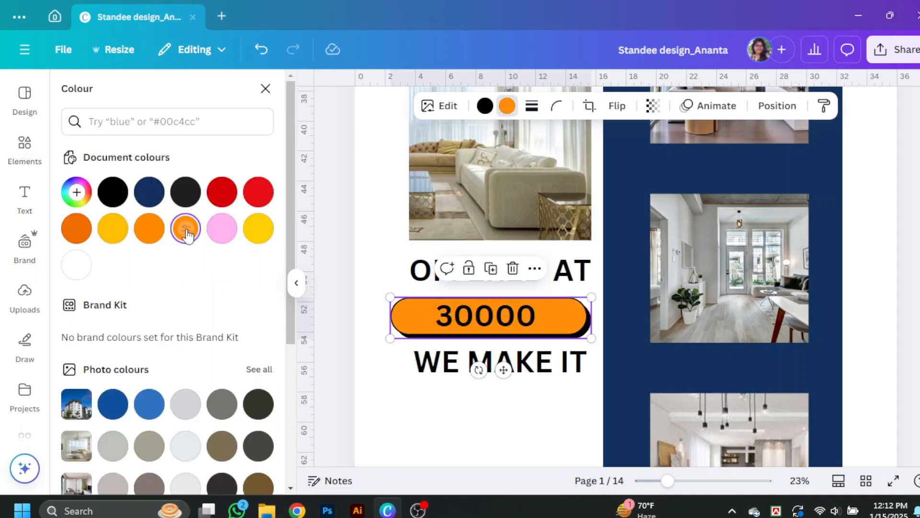
- Shift the price text to the right within the orange pill
left_click(427, 324)
left_click_drag(498, 318, 517, 317)
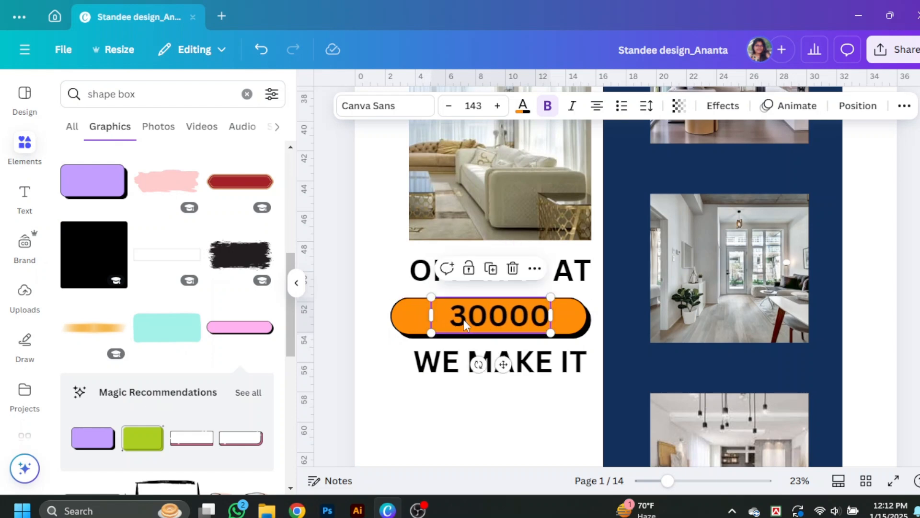
left_click(418, 319)
left_click(431, 318)
left_click(346, 283)
- Search the graphic elements for "dollar" and add the black outlined circle icon with a dollar sign
left_click_drag(143, 95, 101, 91)
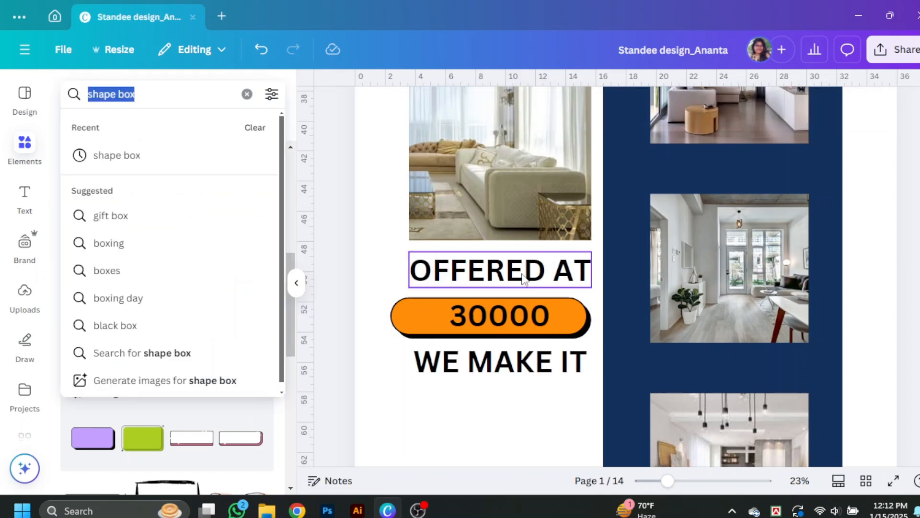
type("d")
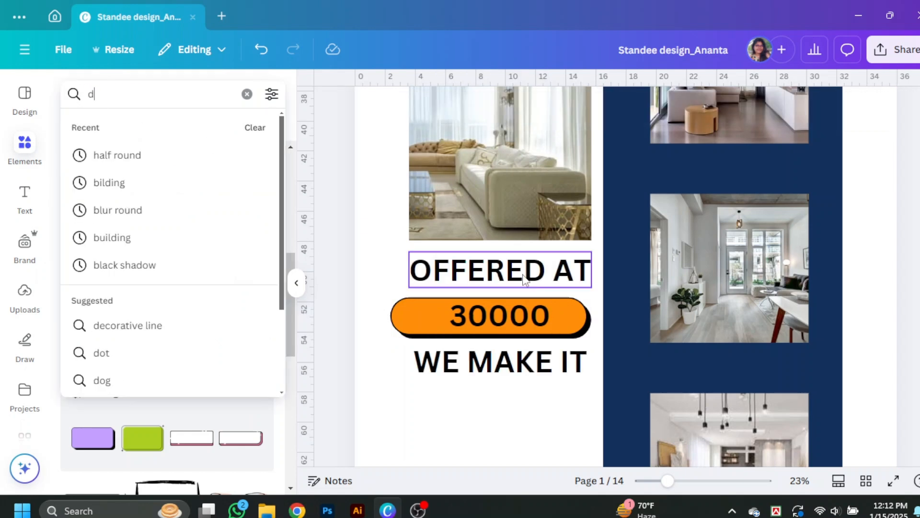
type("ollar")
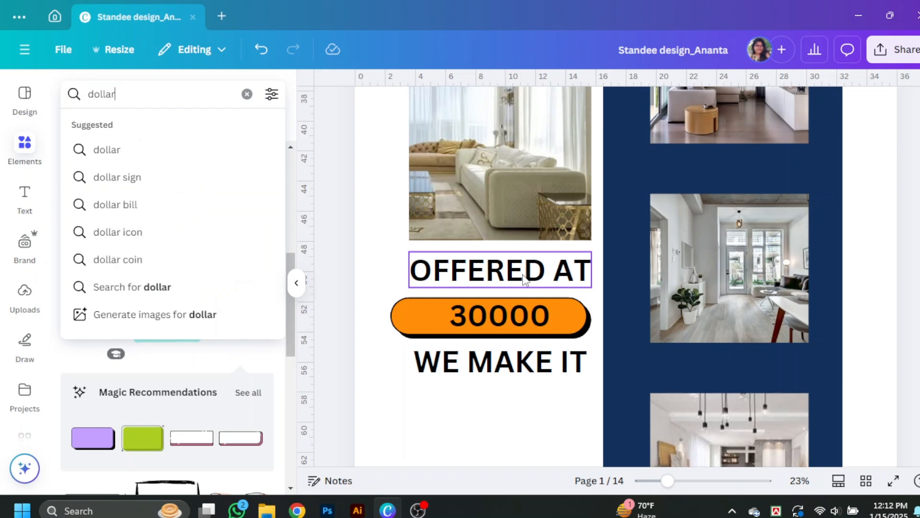
key("Return")
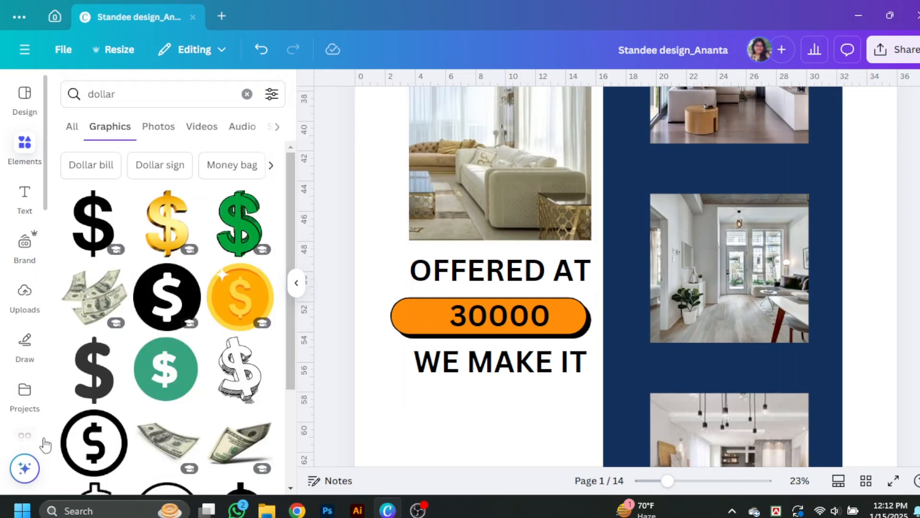
left_click(96, 446)
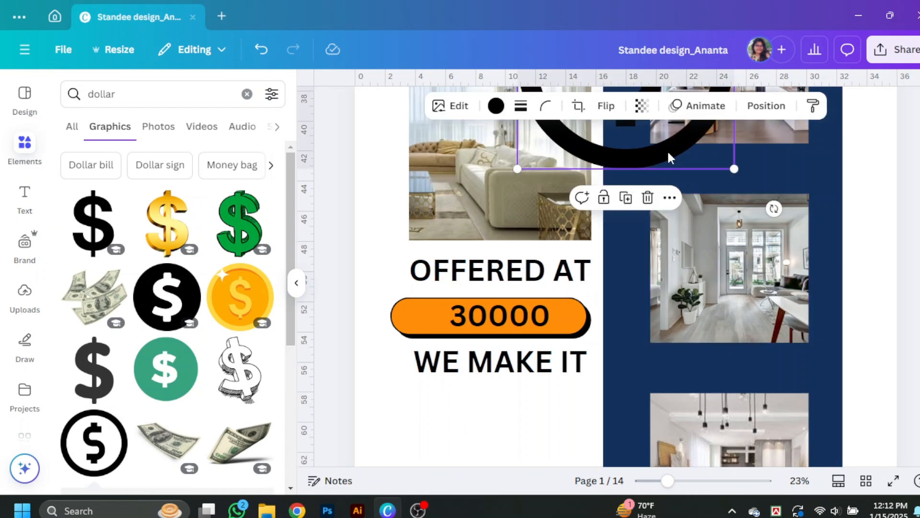
- Bring the circled dollar icon over the orange pill and delete the dollar sign from the price text
left_click_drag(669, 158, 476, 404)
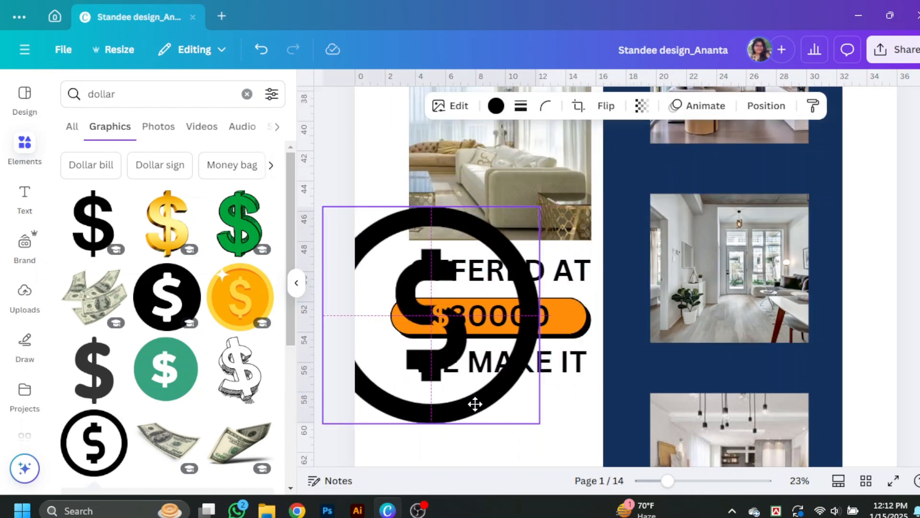
double_click(447, 320)
left_click(453, 316)
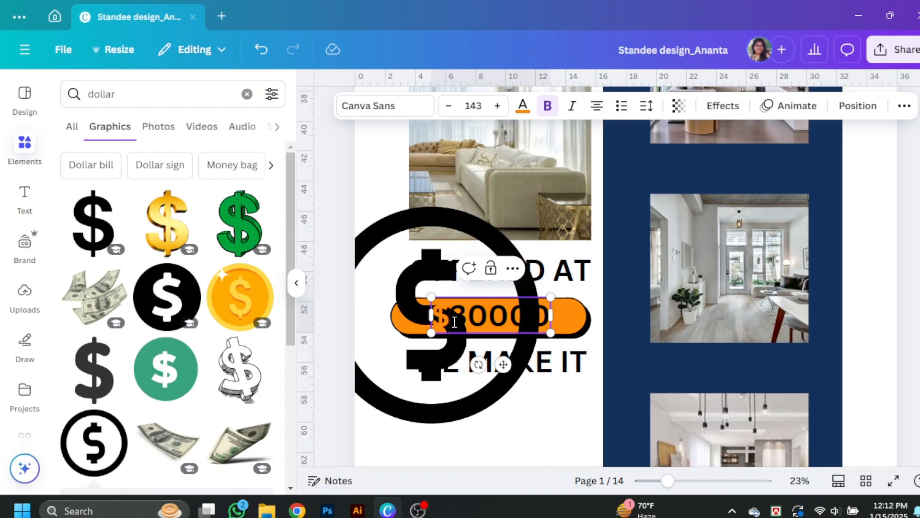
key("BackSpace")
- Shrink the circled dollar icon to fit inside the orange pill and place it just before 30000
left_click(481, 396)
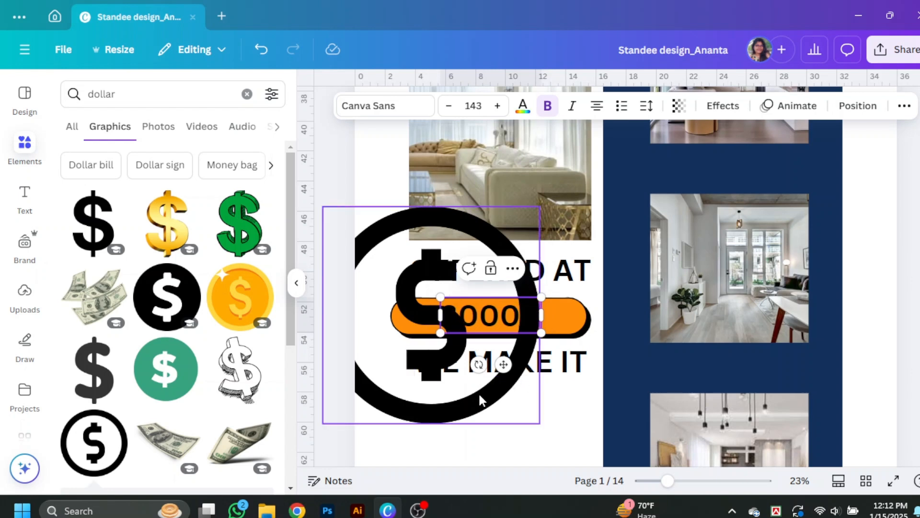
left_click_drag(539, 421, 424, 308)
left_click_drag(391, 260, 441, 313)
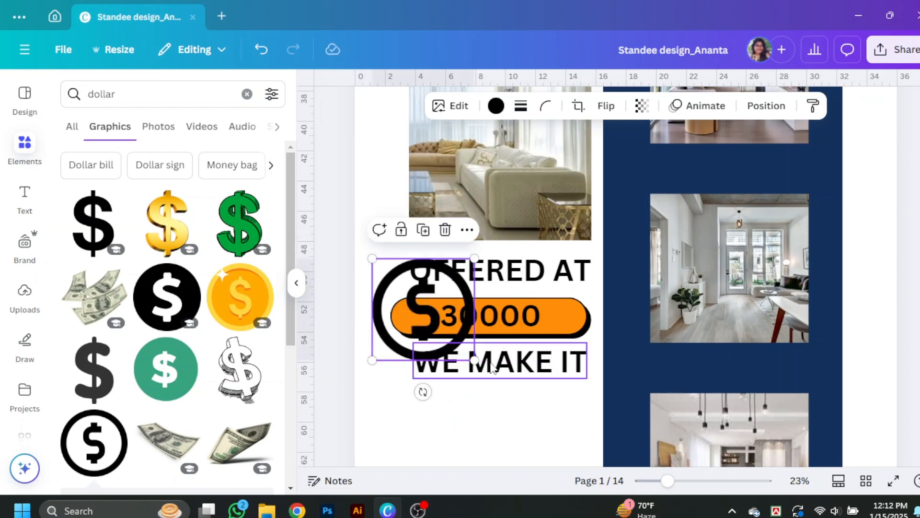
left_click_drag(474, 358, 421, 317)
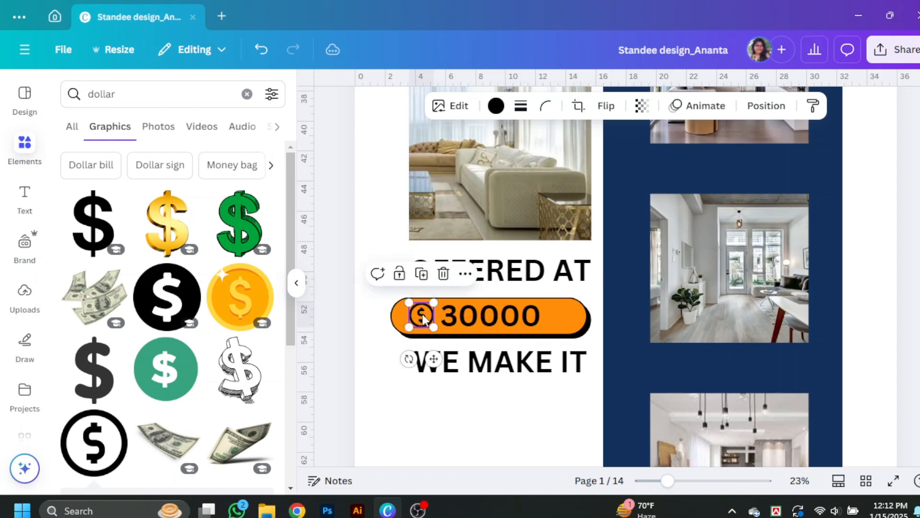
left_click(483, 423)
- Colour the OFFERED AT and WE MAKE IT lines orange and nudge WE MAKE IT slightly to the left
left_click(532, 272)
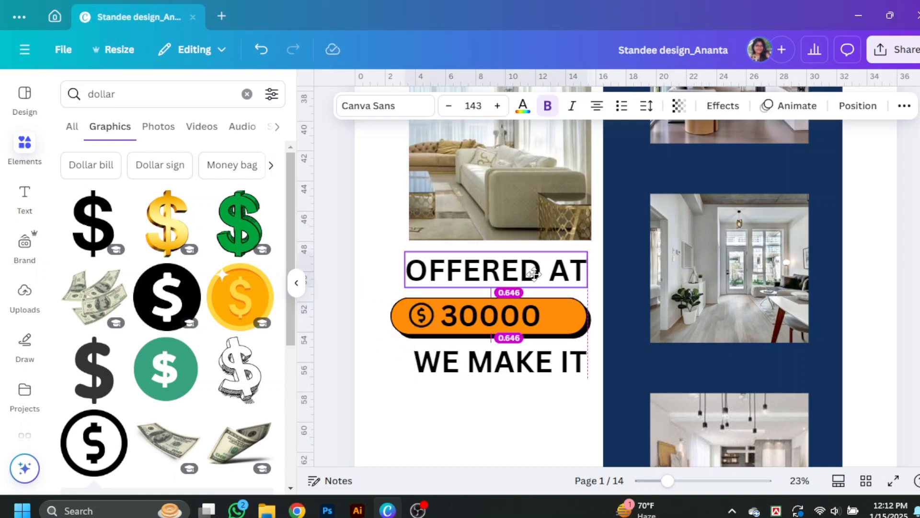
left_click(523, 105)
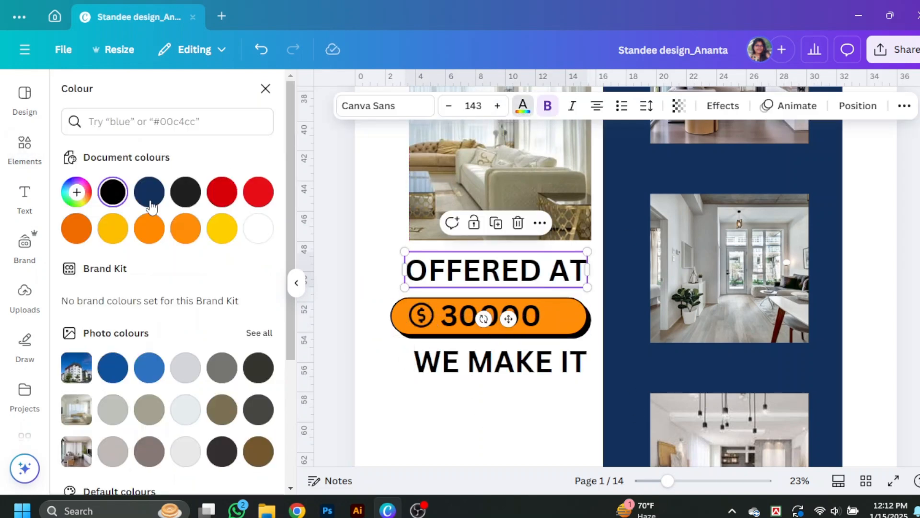
left_click(151, 233)
left_click(435, 407)
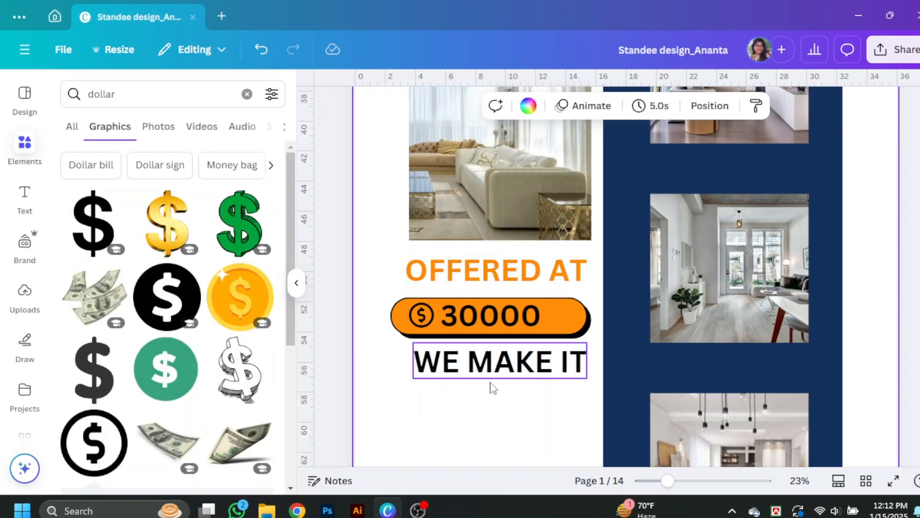
left_click_drag(530, 377, 524, 377)
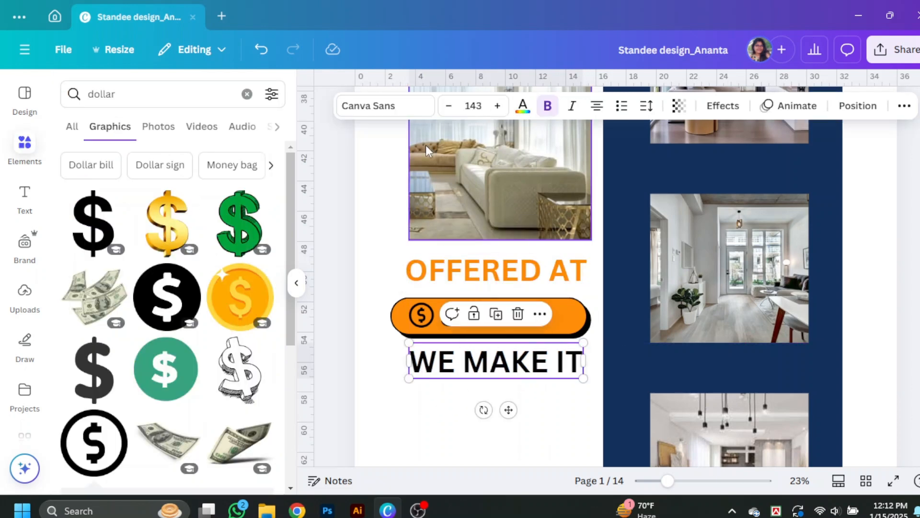
left_click(524, 107)
left_click(149, 235)
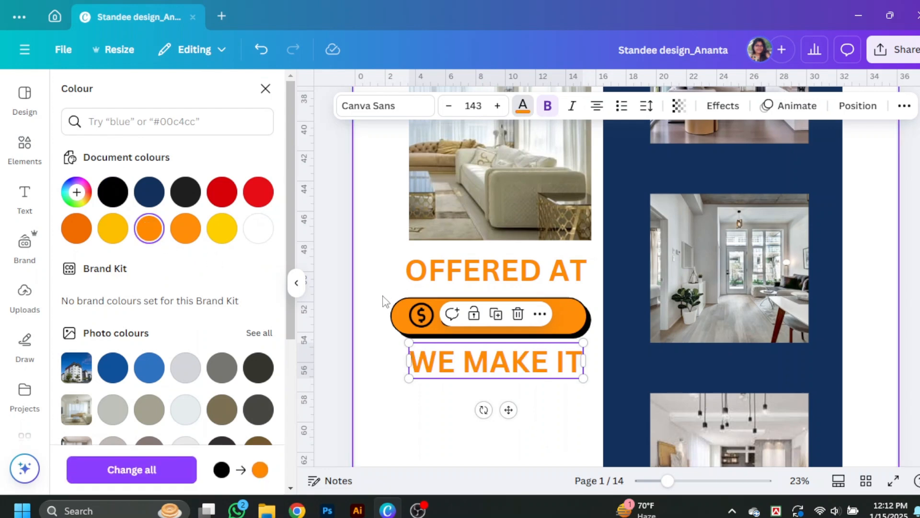
- Group the circled dollar icon with the 30000 price text
left_click_drag(391, 272, 508, 385)
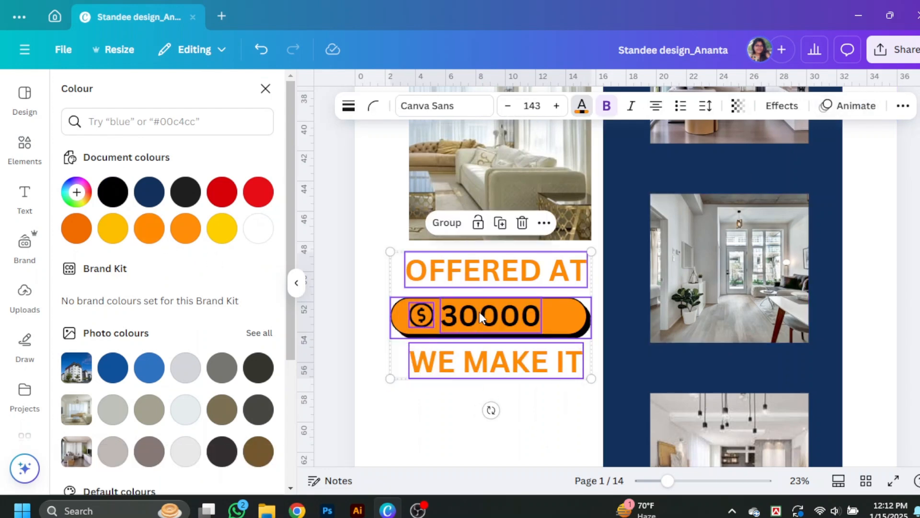
left_click(423, 418)
left_click(508, 320)
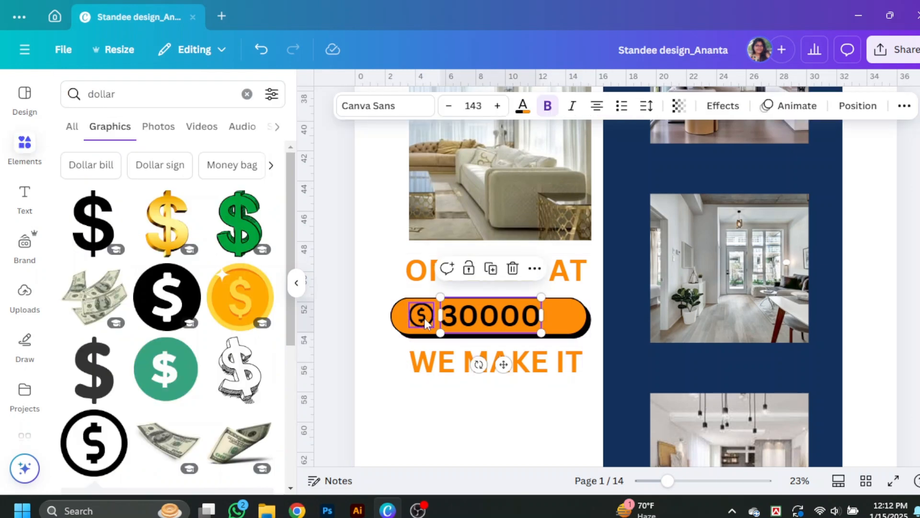
left_click(425, 321, "shift")
left_click(431, 269)
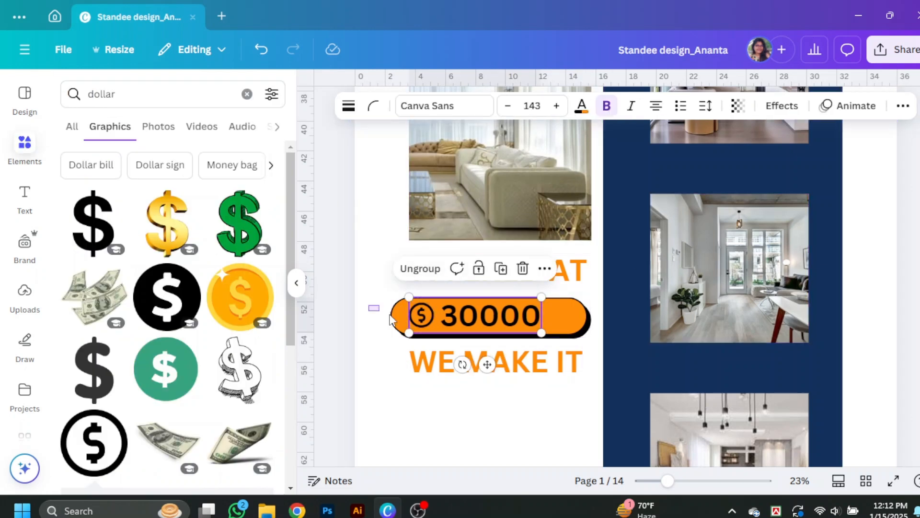
- Shrink the orange pill behind the price from both ends so it fits more closely around the dollar icon and 30000
mouse_move(501, 320)
left_mouse_down()
mouse_move(517, 322)
mouse_move(501, 321)
left_mouse_up()
left_click(571, 326)
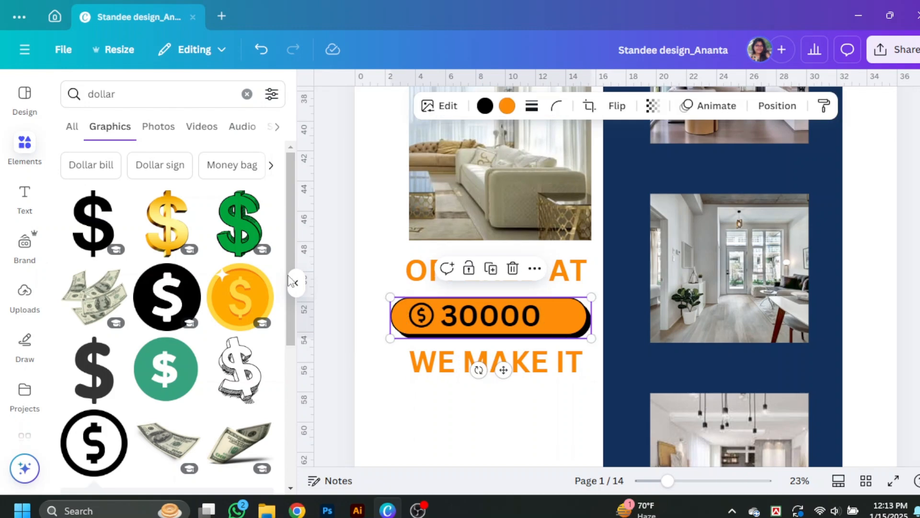
left_click(296, 283)
left_click_drag(686, 484, 705, 483)
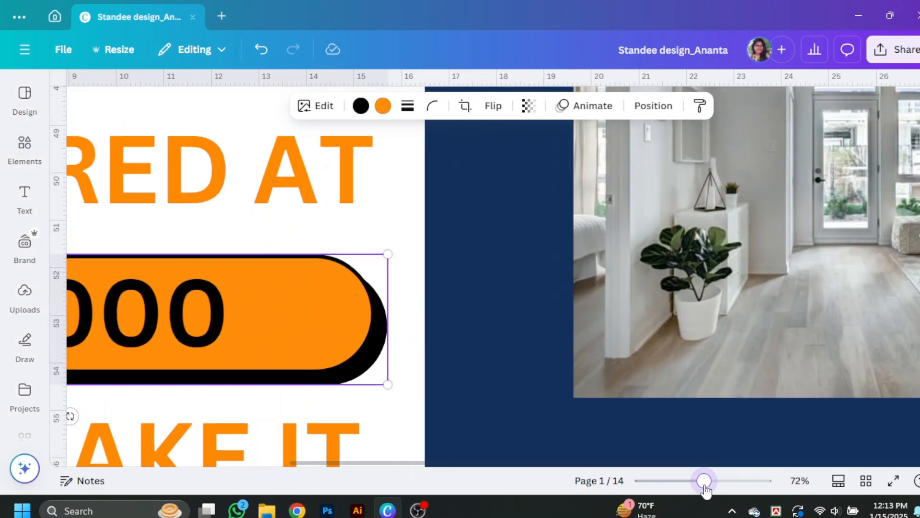
left_click_drag(425, 464, 220, 462)
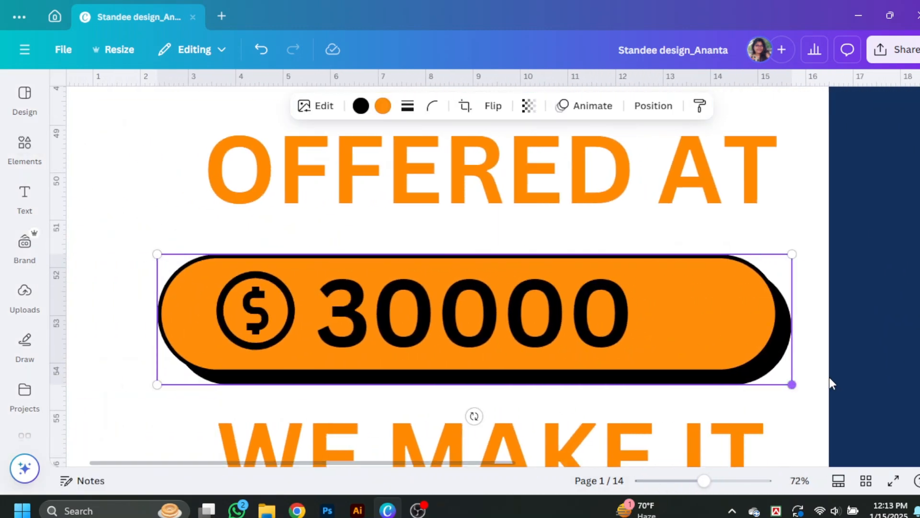
mouse_move(792, 384)
left_mouse_down()
mouse_move(755, 380)
mouse_move(791, 384)
left_mouse_up()
left_click_drag(195, 311, 223, 310)
left_click_drag(821, 255, 723, 275)
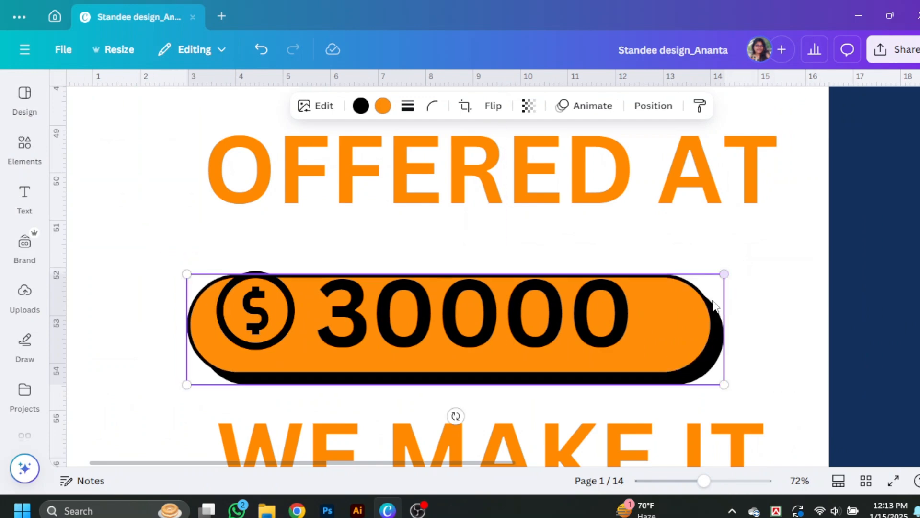
left_click_drag(711, 306, 712, 296)
- Left-align the OFFERED AT line, the orange pill with its price group and the WE MAKE IT line with each other
left_click_drag(176, 248, 746, 257)
scroll(746, 257, "down", 4)
left_click(799, 106)
left_click(201, 315)
left_click(592, 391)
- Shift the grouped dollar icon and 30000 to the right so they sit centred within the orange pill
scroll(592, 390, "up", 3)
left_click_drag(647, 271, 707, 272)
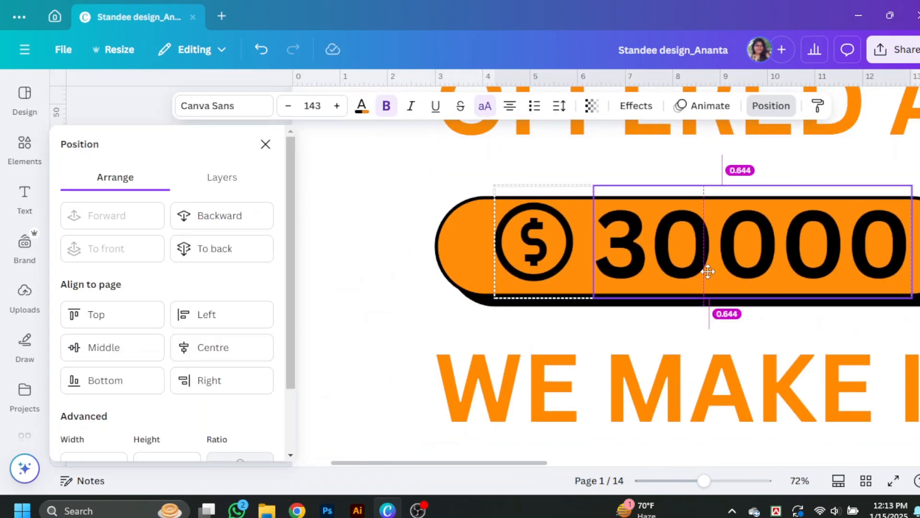
left_click(265, 143)
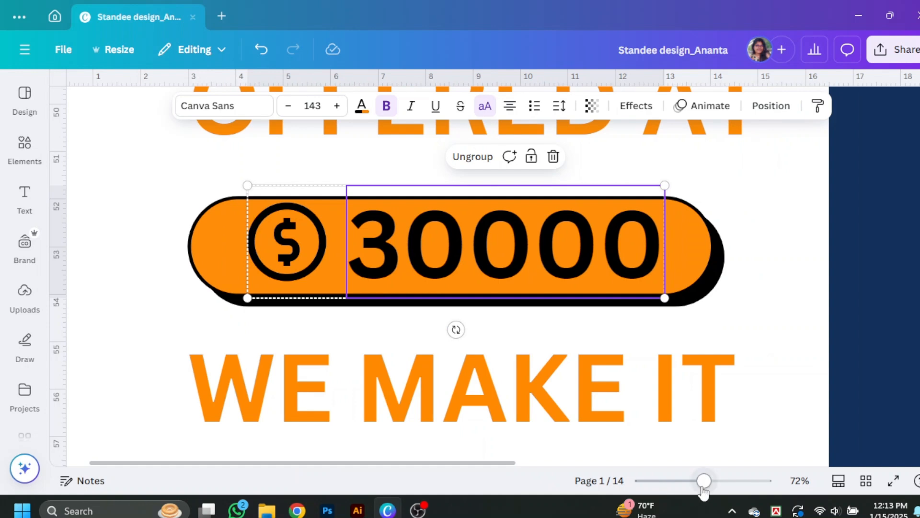
left_click_drag(696, 484, 676, 485)
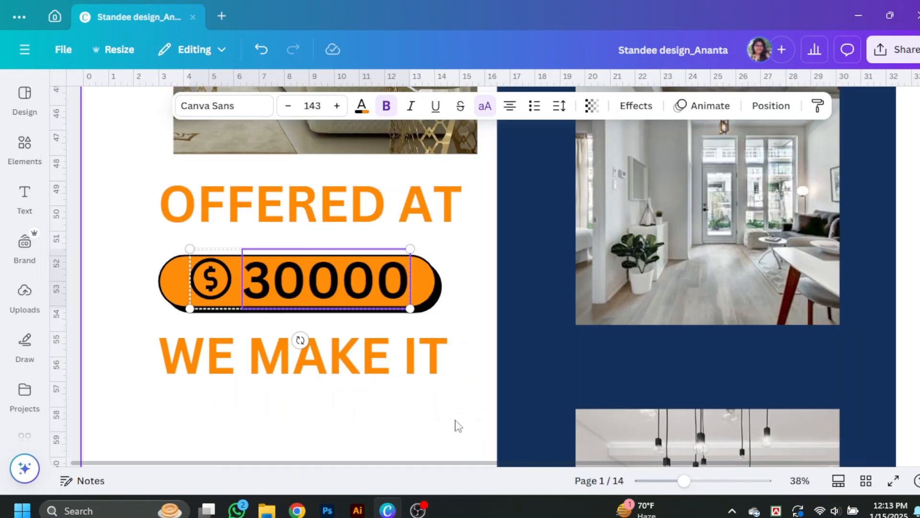
- Review the price block against the neighbouring apartment photos and the empty space below WE MAKE IT
scroll(461, 425, "up", 3)
scroll(470, 425, "up", 1)
scroll(471, 419, "down", 4)
left_click(380, 302)
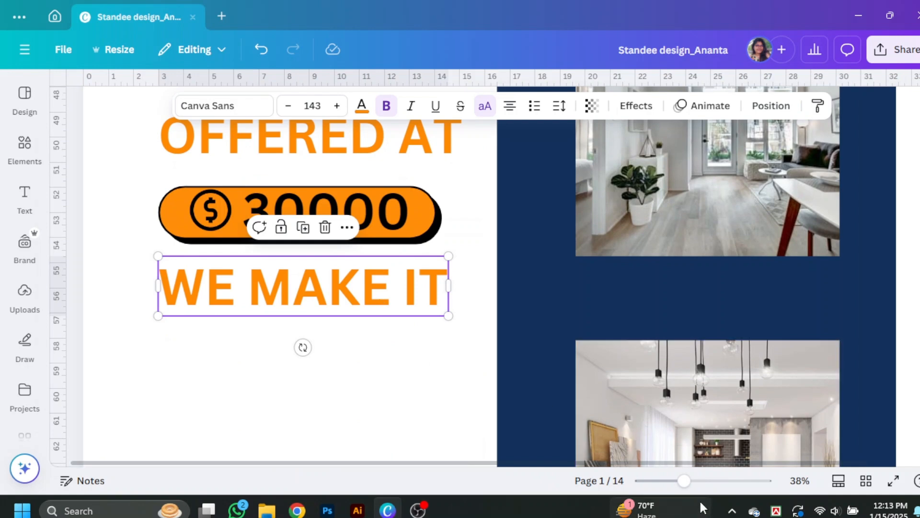
scroll(697, 465, "down", 2)
scroll(770, 436, "up", 2)
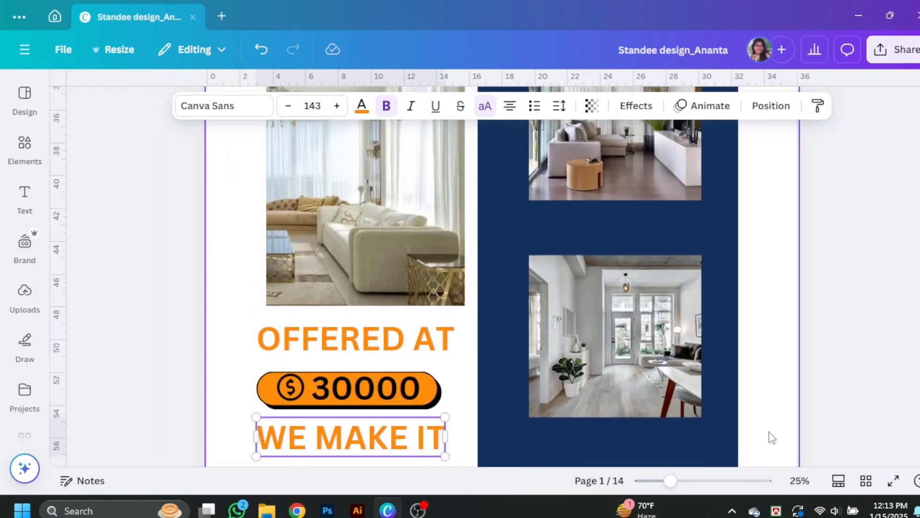
scroll(770, 436, "down", 3)
scroll(770, 437, "up", 1)
scroll(363, 390, "down", 2)
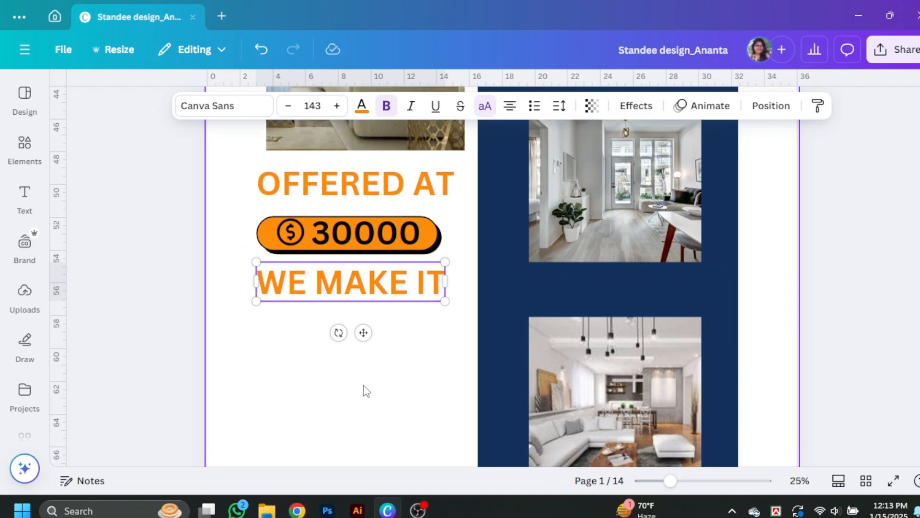
left_click(335, 340)
- Add a body text box and fill it with the Lorem Ipsum paragraph from the clipboard history
left_click(24, 196)
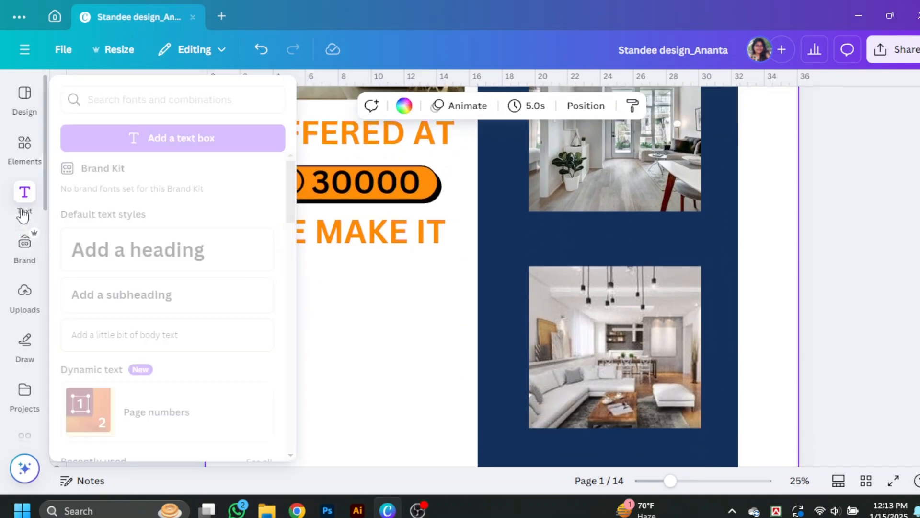
left_click(160, 329)
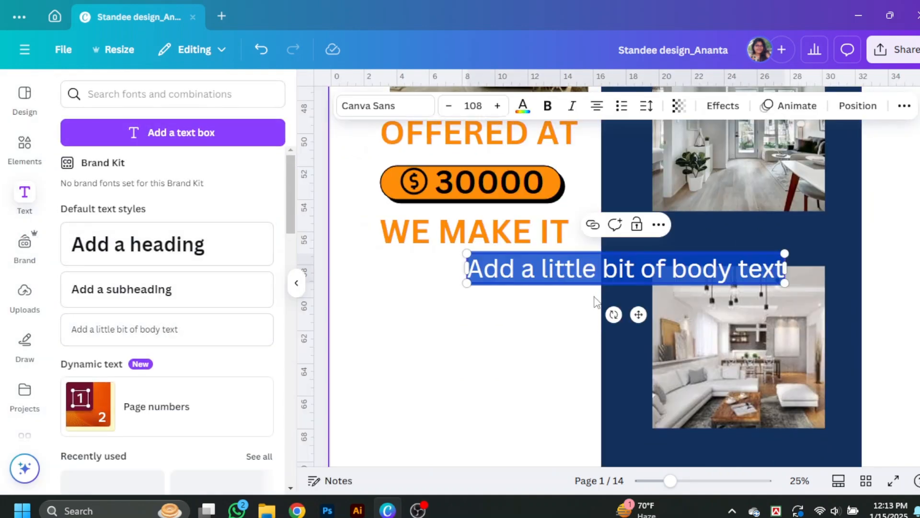
key("super+v")
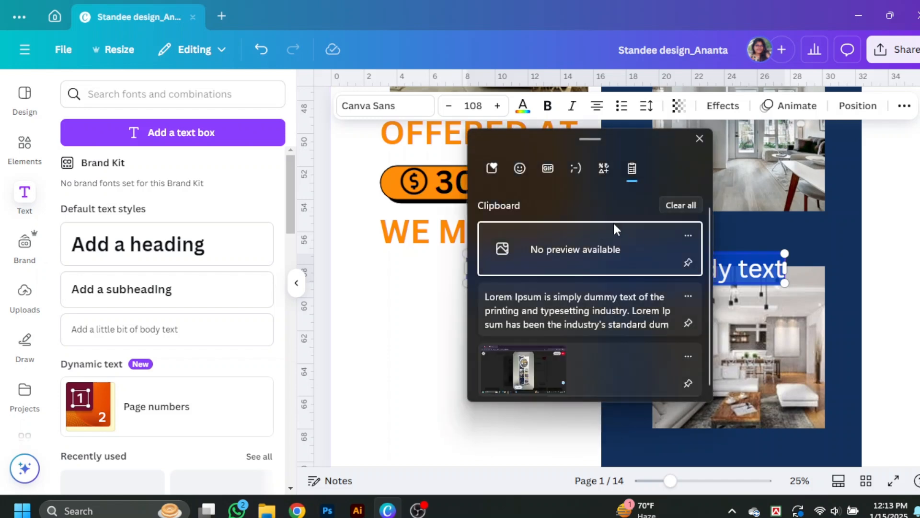
left_click(593, 307)
left_click(296, 283)
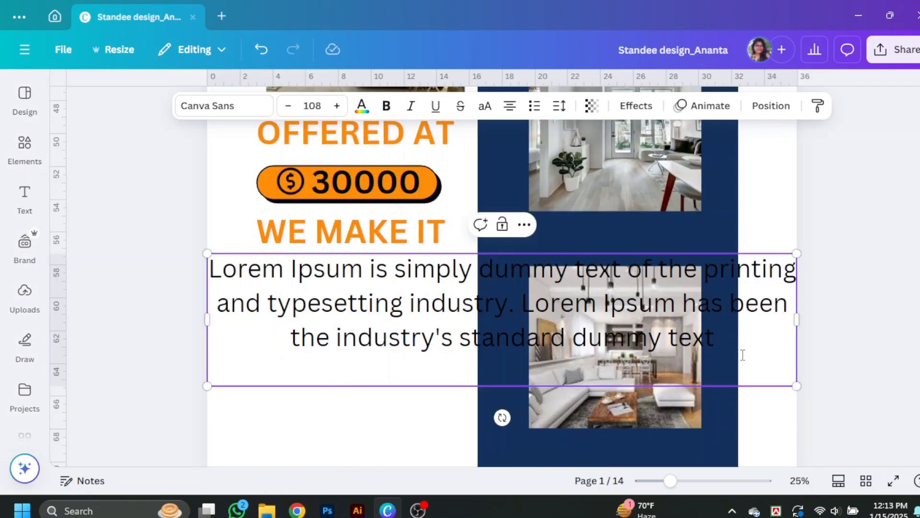
- Shrink the Lorem Ipsum paragraph to about size 39 and place it below WE MAKE IT
left_click_drag(796, 386, 421, 301)
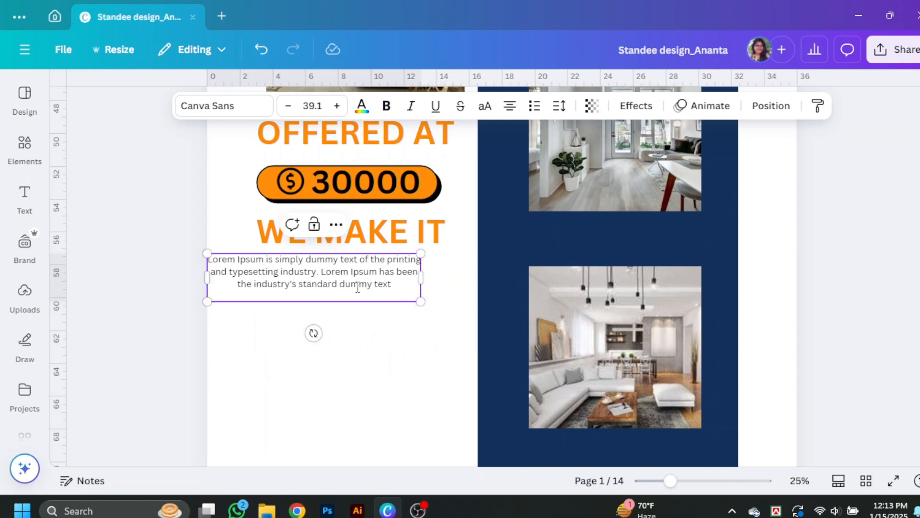
left_click(379, 301)
left_click_drag(303, 275, 353, 297)
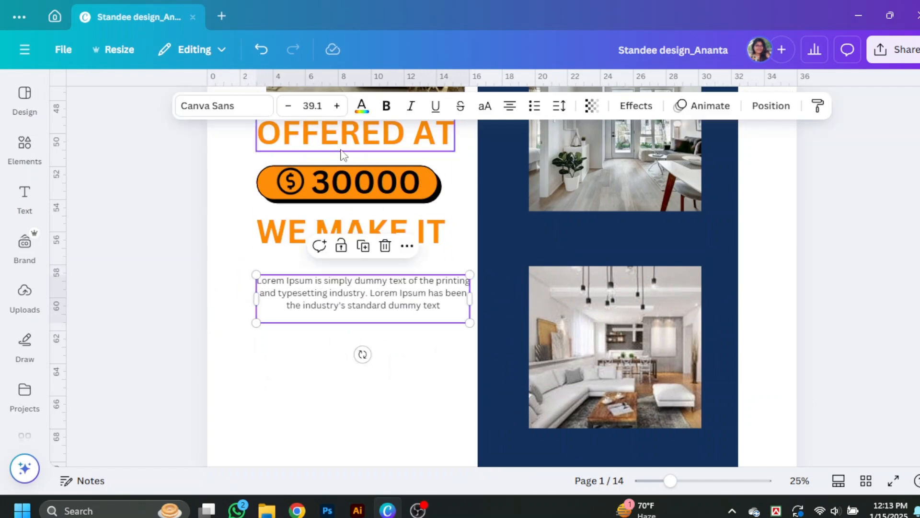
- Format the Lorem Ipsum paragraph as bold Poppins at size 40 and narrow its text box
left_click(387, 106)
left_click(225, 109)
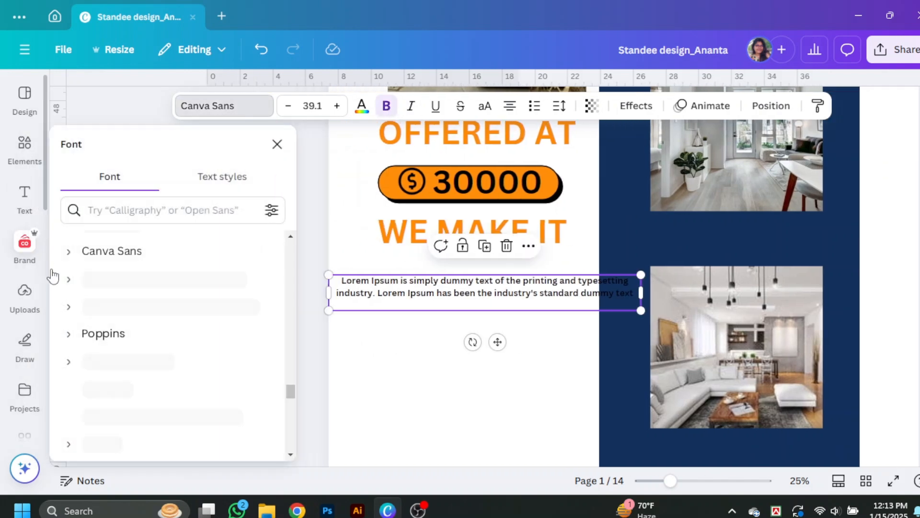
left_click(103, 334)
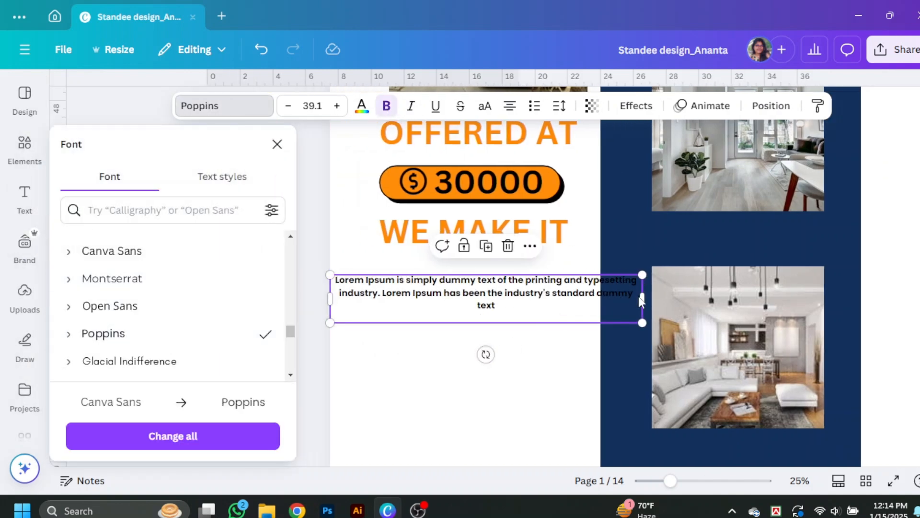
left_click_drag(642, 297, 573, 297)
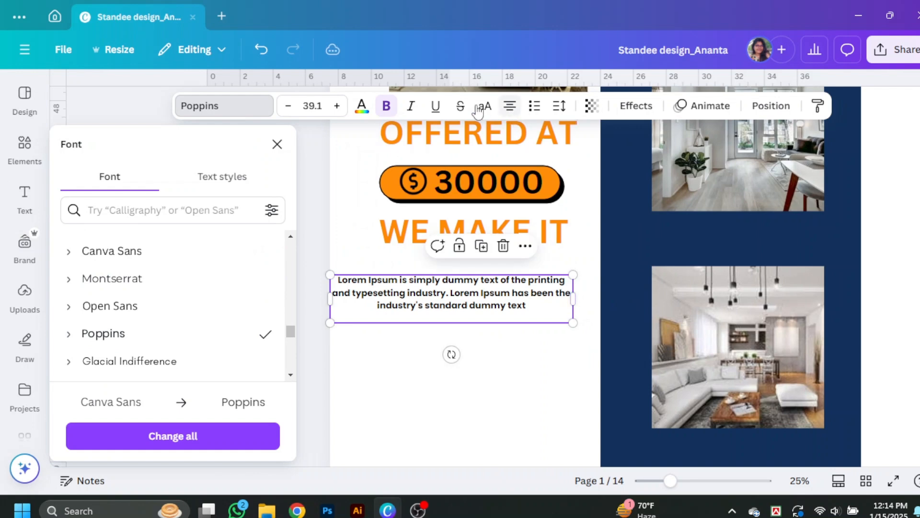
left_click(306, 103)
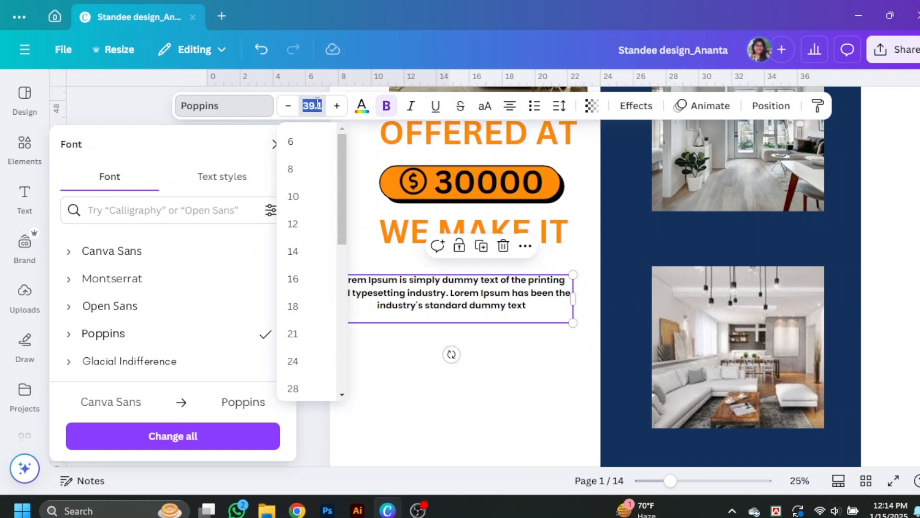
left_click(317, 102)
key("Return")
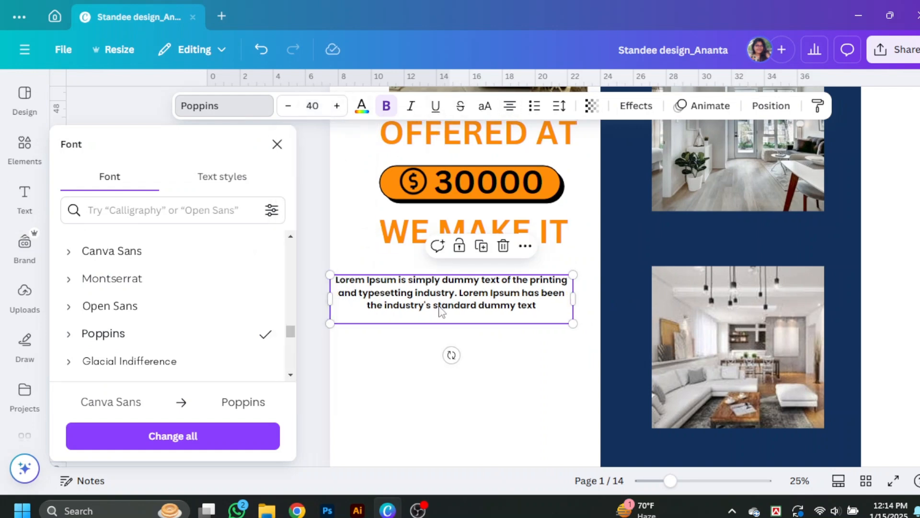
left_click(484, 340)
- Justify the paragraph and fit its box within the white column, flush with the start of WE MAKE IT
left_click(336, 286)
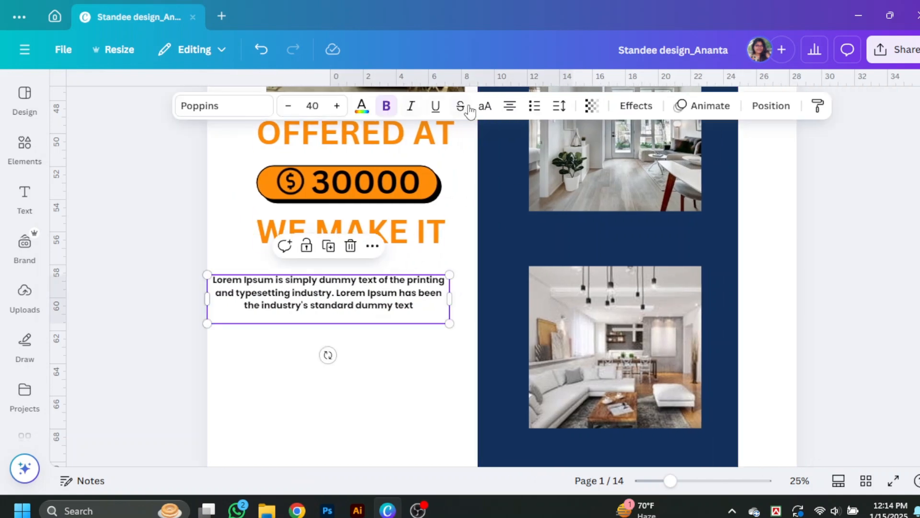
left_click(510, 111)
left_click(510, 111)
left_click(431, 390)
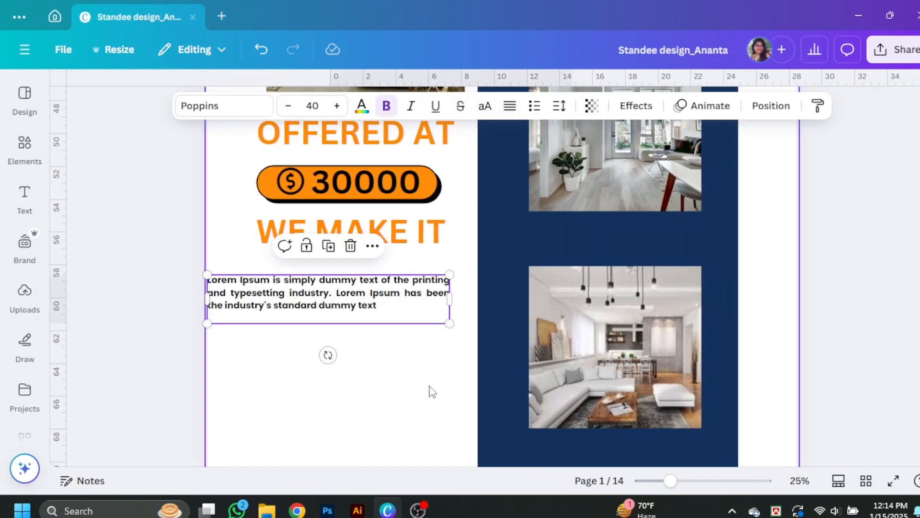
left_click_drag(324, 303, 373, 303)
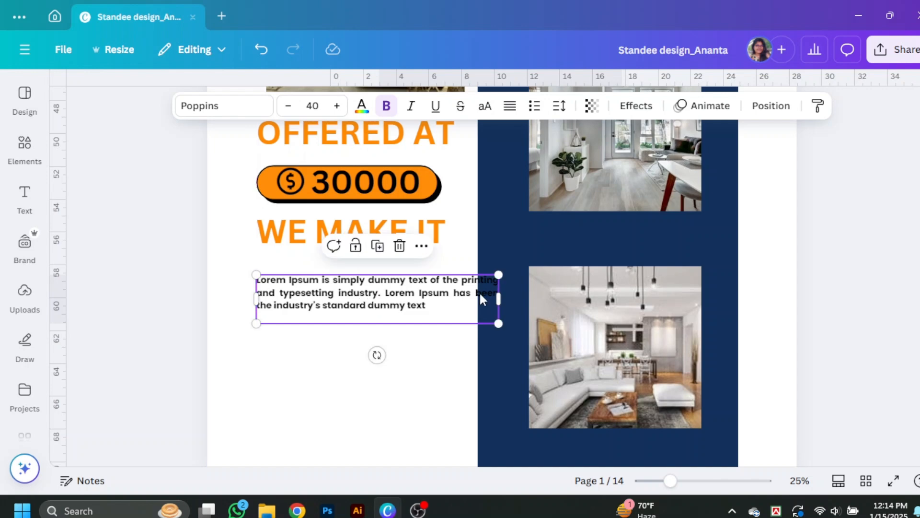
left_click_drag(504, 301, 458, 309)
- Widen the paragraph box to the right edge of the sofa photo above and end its text with a full stop
scroll(464, 296, "up", 4)
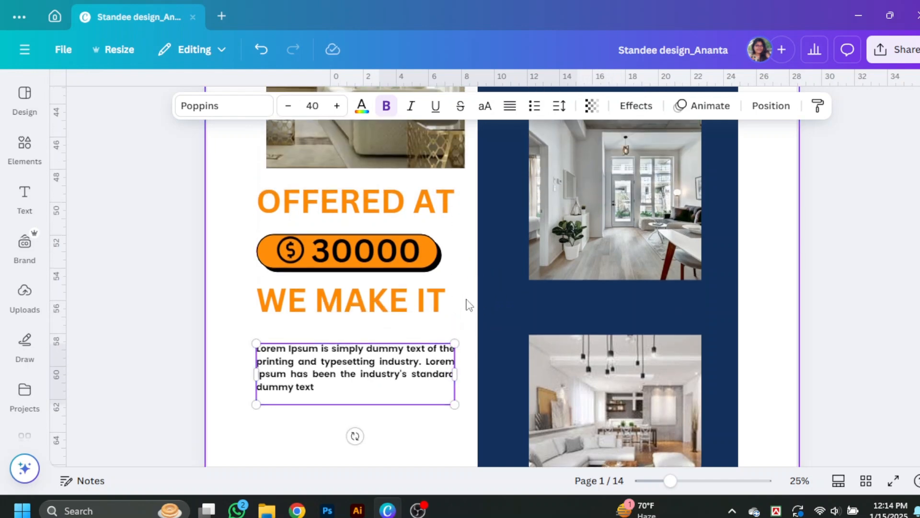
scroll(465, 304, "down", 2)
scroll(322, 324, "down", 2)
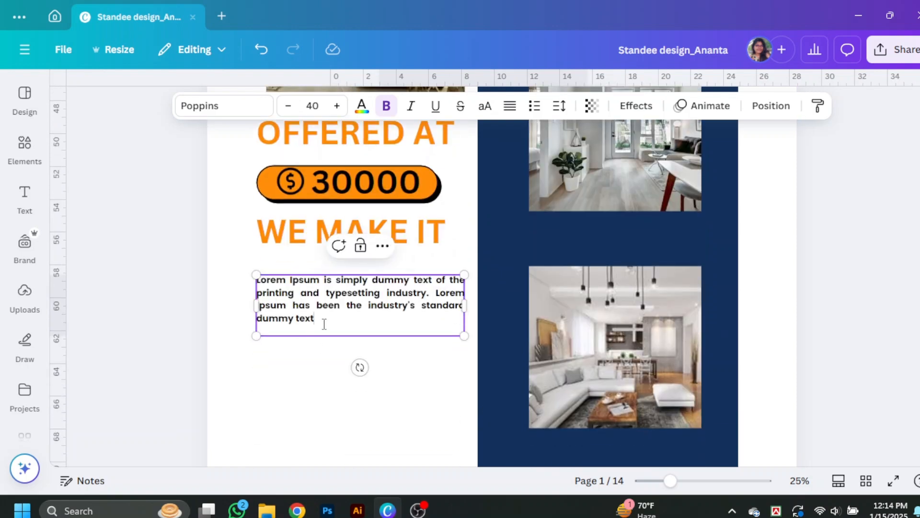
left_click(302, 394)
scroll(350, 308, "down", 4)
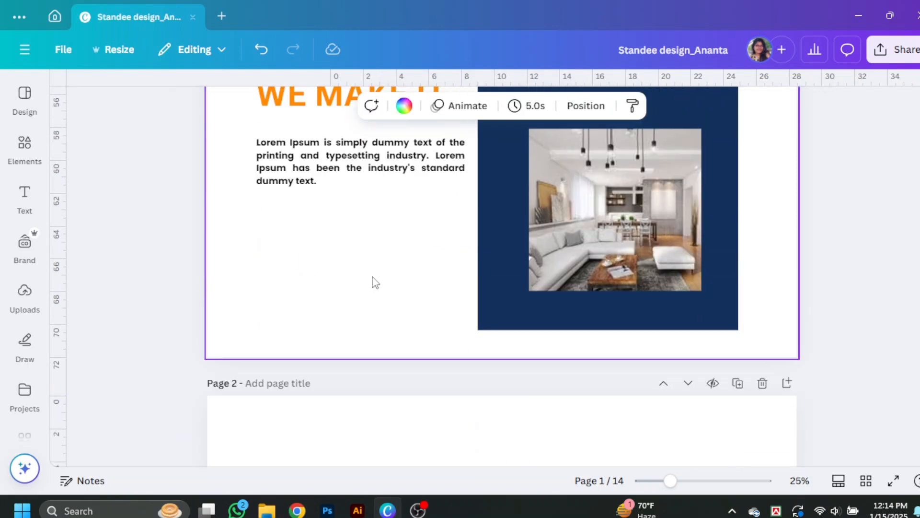
- Place copies of the price's blank orange pill in the navy column, below the apartment photos
scroll(374, 282, "up", 8)
left_click(434, 333)
left_click_drag(440, 334, 696, 171)
left_click_drag(640, 153, 642, 243)
scroll(641, 225, "down", 3)
scroll(760, 287, "up", 10)
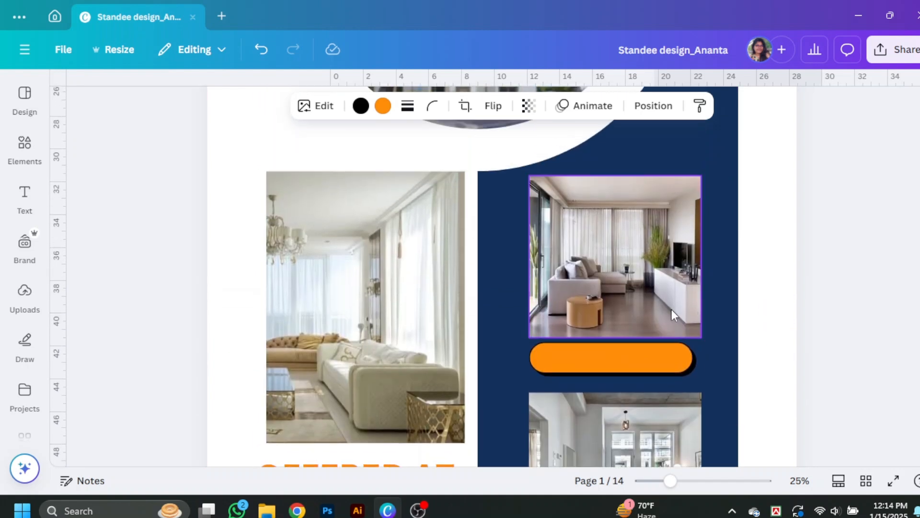
- Shrink the top photo in the navy column and move its orange pill up just beneath it
left_click(697, 319)
left_click_drag(701, 338, 681, 318)
left_click(672, 362)
left_click_drag(671, 362, 667, 347)
left_click(671, 225)
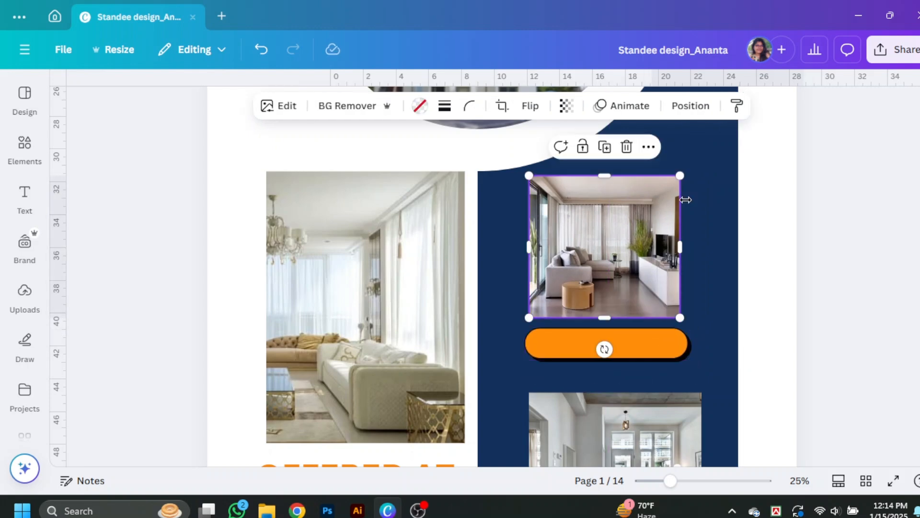
mouse_move(681, 176)
left_mouse_down()
mouse_move(693, 166)
mouse_move(685, 171)
left_mouse_up()
- Shrink the middle photo in the navy column and position the orange pills beneath the middle and bottom photos
scroll(643, 259, "down", 3)
left_click(654, 279)
left_click_drag(701, 417, 684, 400)
left_click_drag(647, 336, 653, 300)
scroll(654, 334, "down", 3)
left_click_drag(660, 293, 660, 293)
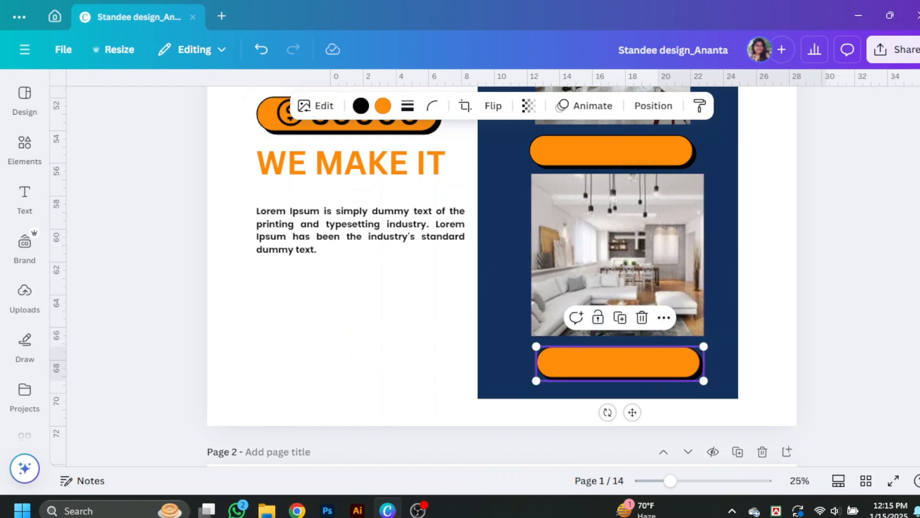
- Round the corners of the top photo in the navy column to 62
left_click(470, 105)
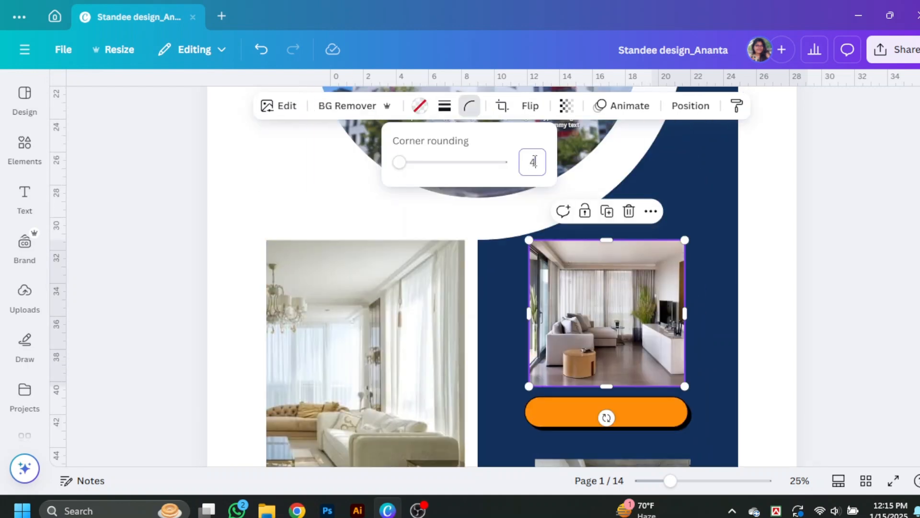
left_click_drag(400, 162, 463, 169)
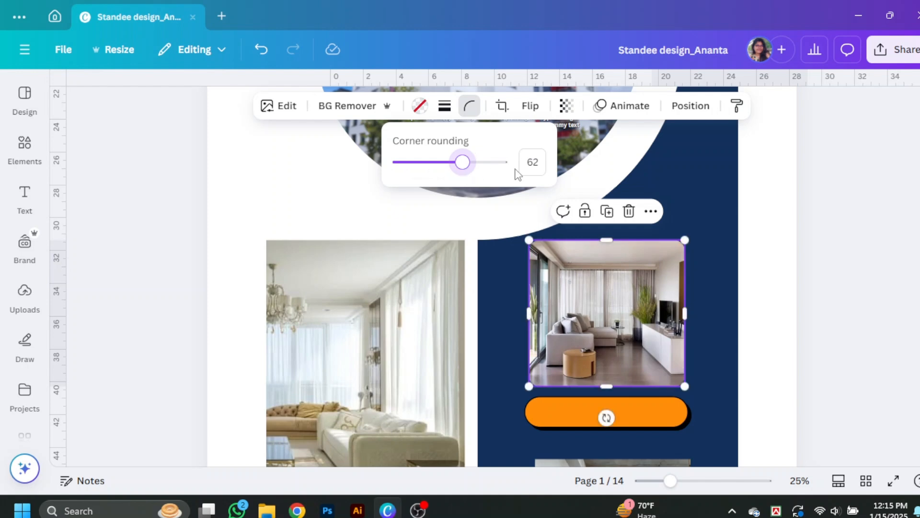
left_click(851, 285)
- Set corner rounding to 63 on the middle and bottom photos in the navy column
scroll(851, 286, "down", 4)
left_click(612, 317)
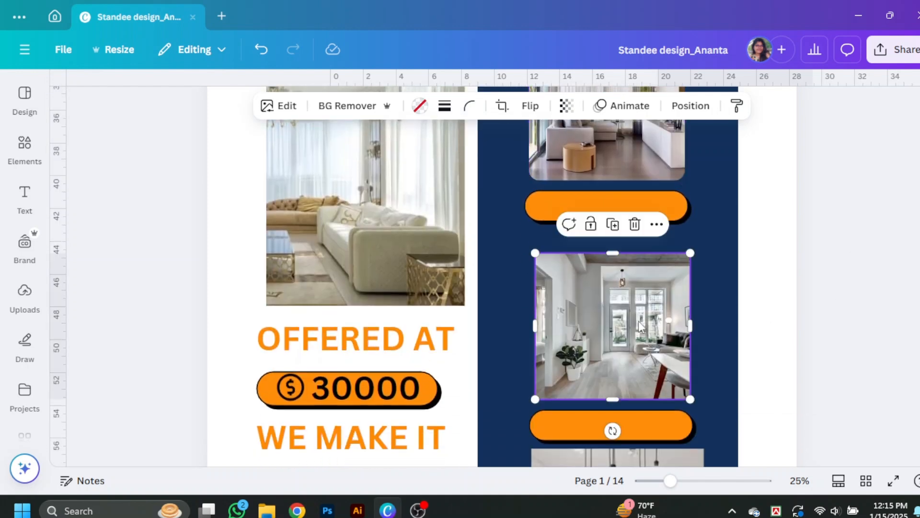
left_click(468, 106)
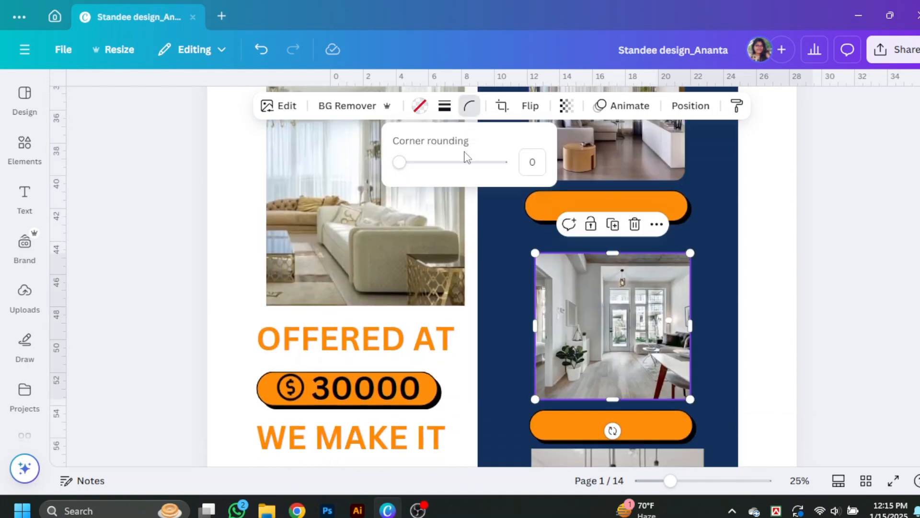
left_click(540, 163)
type("63")
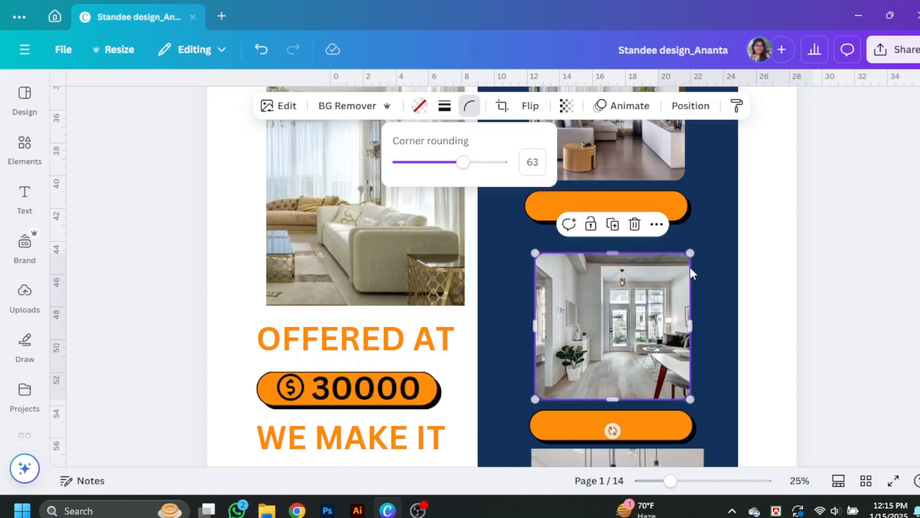
scroll(719, 293, "down", 4)
left_click(671, 288)
left_click(471, 107)
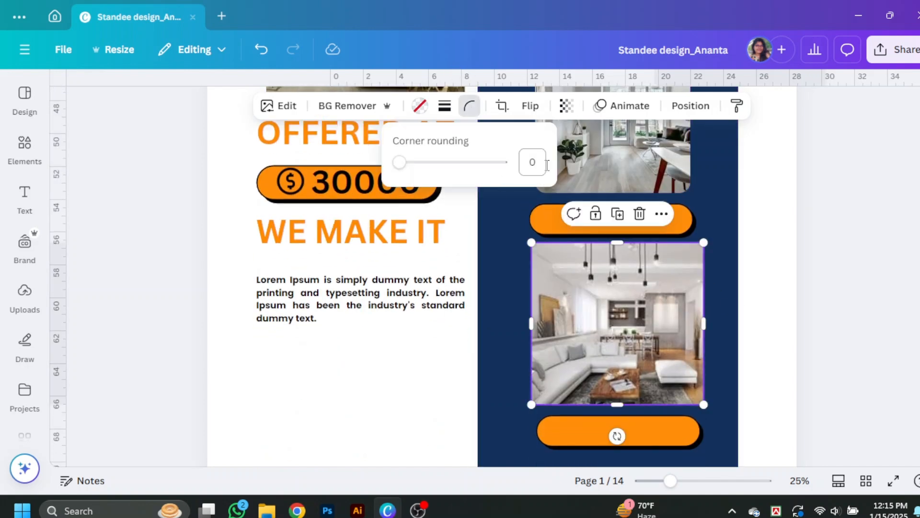
key("Return")
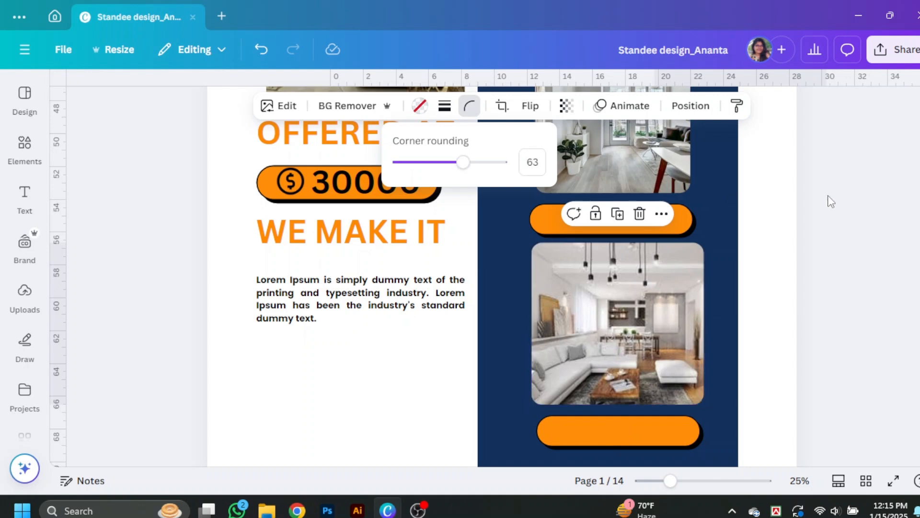
left_click(859, 211)
left_click(860, 220)
scroll(859, 268, "up", 6)
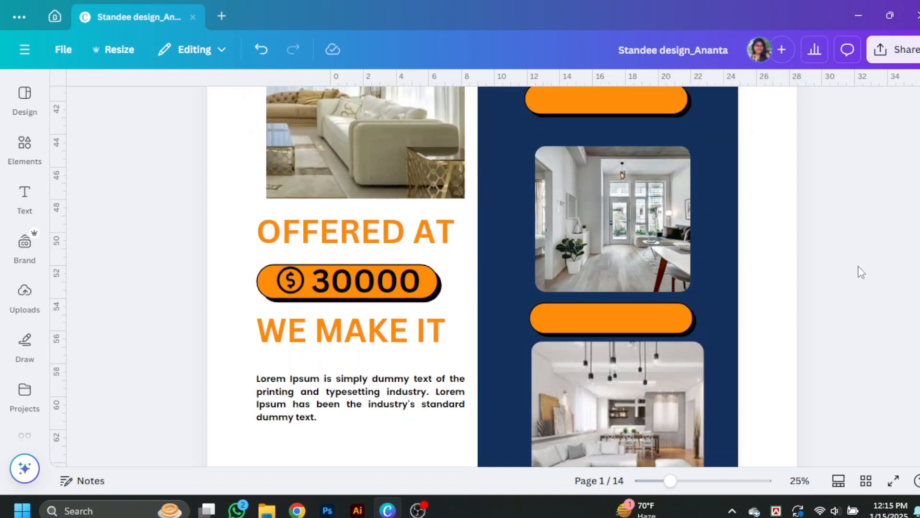
left_click_drag(577, 254, 660, 232)
key("ctrl+z")
left_click(655, 275)
scroll(654, 275, "down", 3)
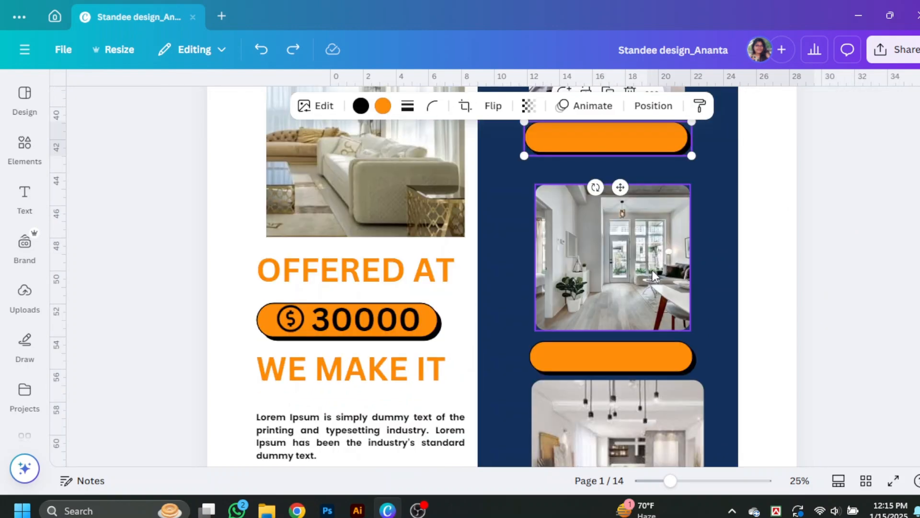
scroll(654, 275, "up", 4)
left_click(655, 275, "shift")
scroll(654, 339, "down", 1)
left_click(662, 341, "shift")
scroll(655, 307, "down", 4)
left_click(661, 288)
scroll(691, 335, "down", 1)
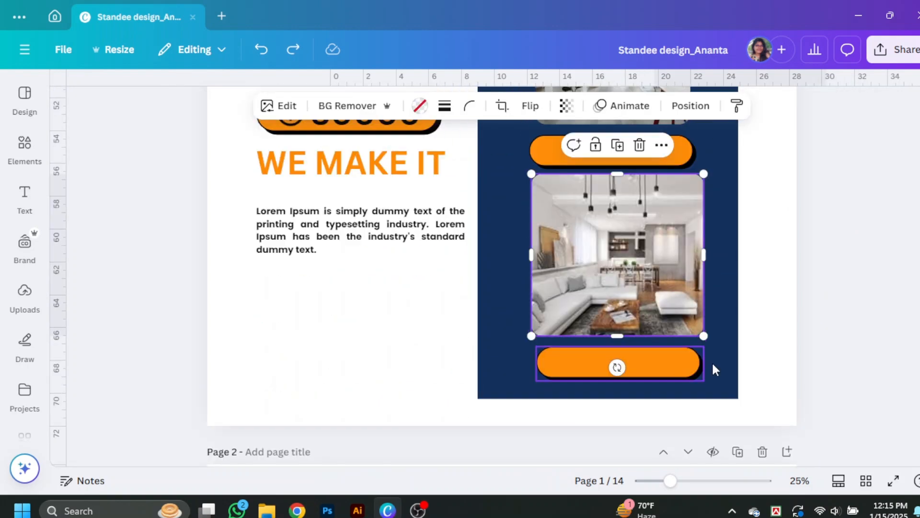
- Centre-align the three navy-column photos with the orange pills beneath the top and middle photos
left_click_drag(670, 481, 657, 481)
scroll(758, 325, "up", 4)
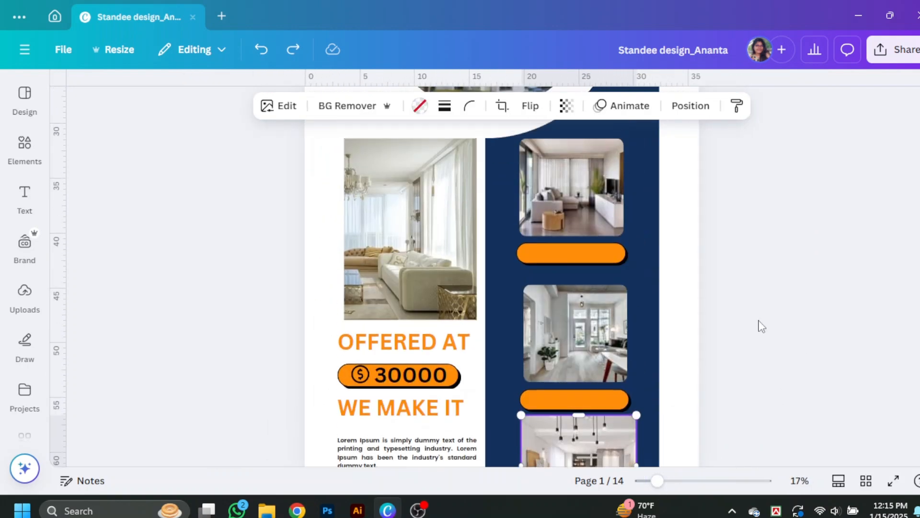
scroll(610, 164, "down", 1)
left_click(611, 164)
left_click(601, 196, "shift")
left_click(602, 301, "shift")
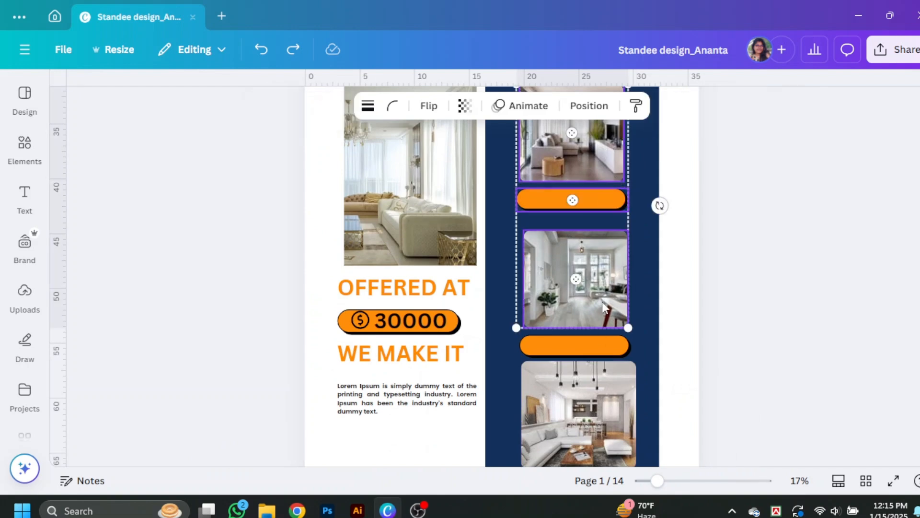
left_click(602, 345, "shift")
left_click(602, 407, "shift")
left_click(589, 105)
left_click(202, 296)
left_click(792, 300)
- Include the bottom orange pill in the selection and centre-align the whole stack of photos and pills
scroll(795, 305, "down", 3)
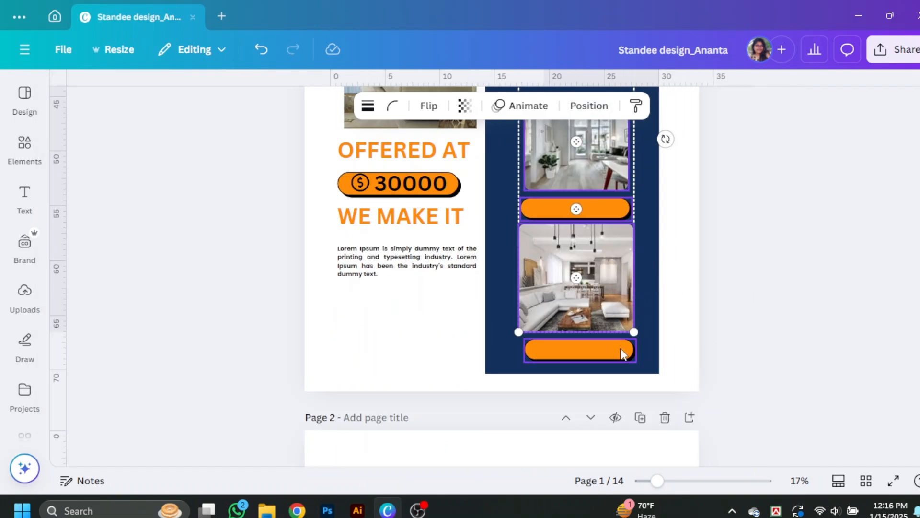
left_click(623, 350, "shift")
left_click(589, 106)
left_click(786, 319)
scroll(783, 320, "up", 3)
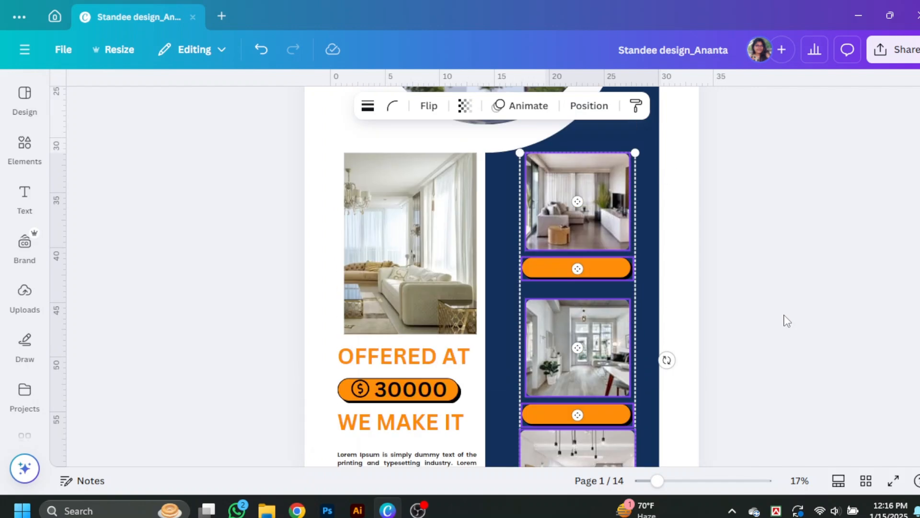
scroll(783, 321, "down", 4)
left_click(777, 314)
- Shrink the bottom photo to the width of the photos above and line it up beneath them
left_click(618, 246)
left_click_drag(635, 262, 624, 258)
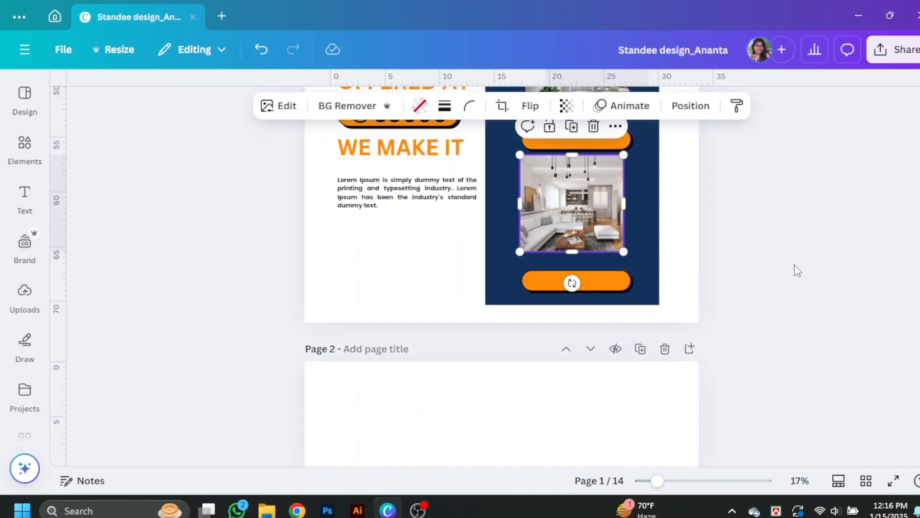
left_click(795, 269)
left_click_drag(593, 231, 587, 232)
- Select the three navy-column photos with the top and bottom orange pills and centre-align them again
scroll(638, 264, "up", 3)
left_click(614, 234)
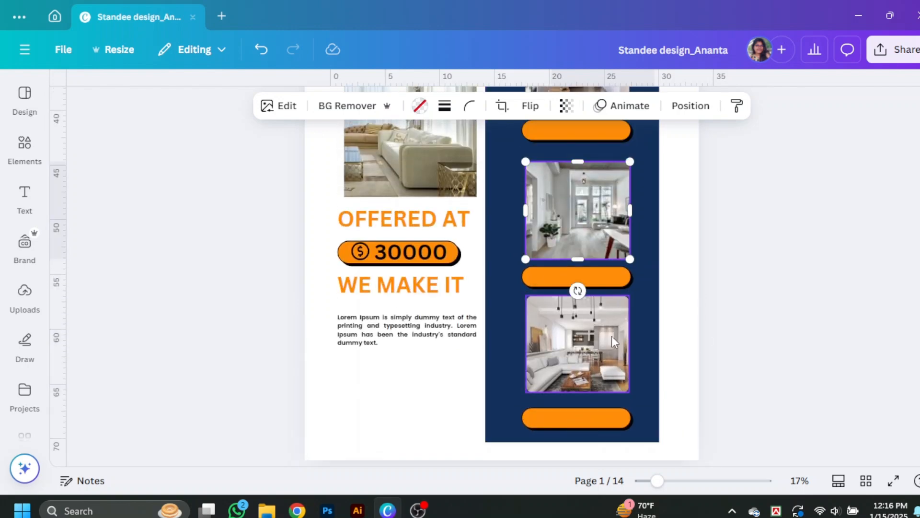
left_click(612, 336, "shift")
left_click(605, 422, "shift")
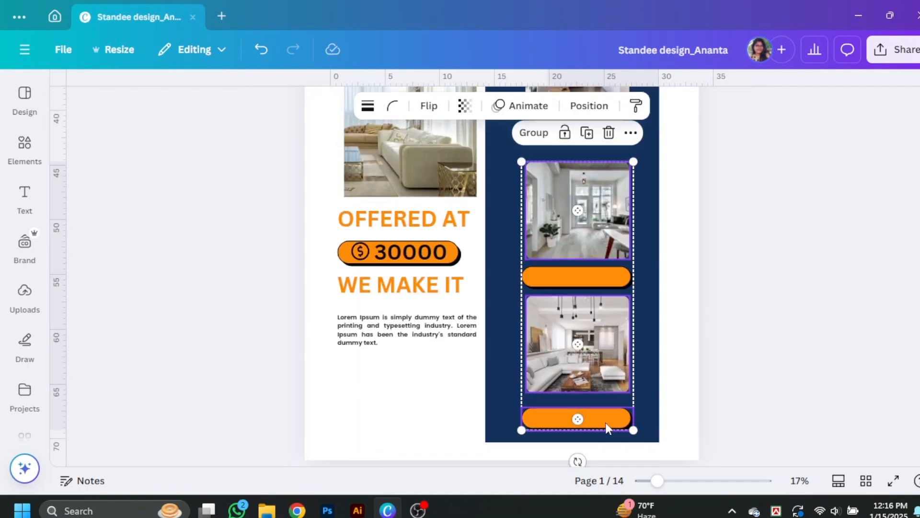
scroll(607, 413, "up", 2)
scroll(605, 422, "up", 2)
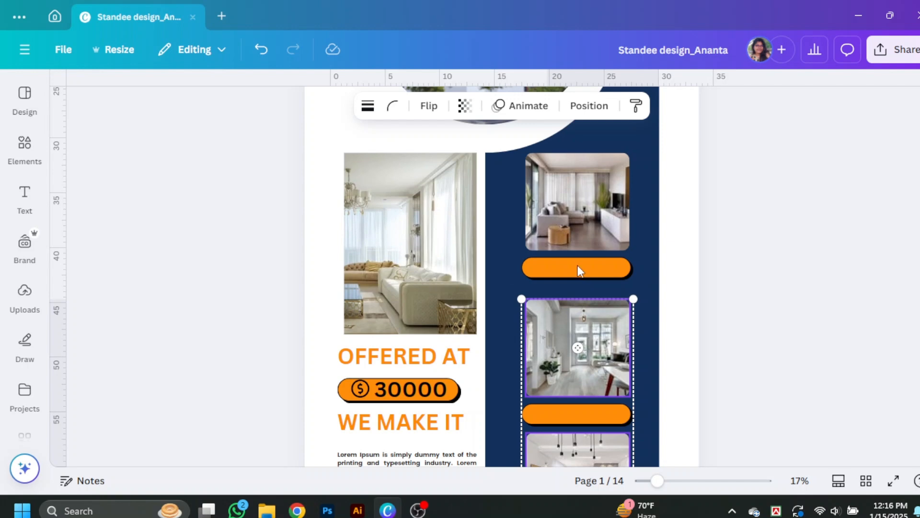
left_click(588, 215, "shift")
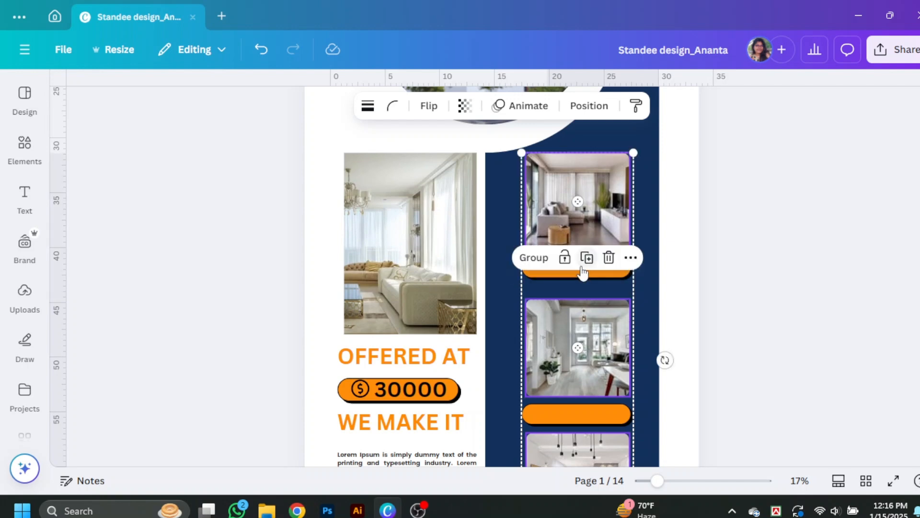
left_click(579, 274, "shift")
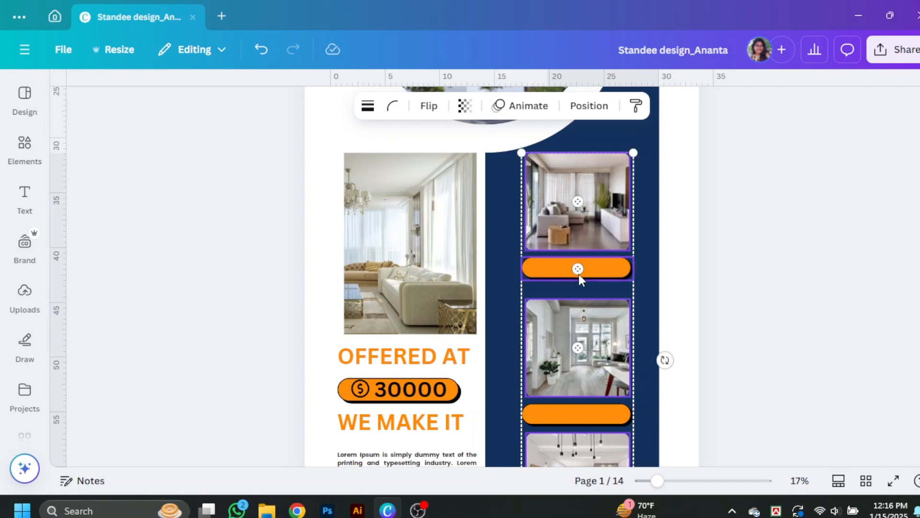
left_click(587, 106)
scroll(516, 290, "down", 6)
scroll(516, 290, "up", 4)
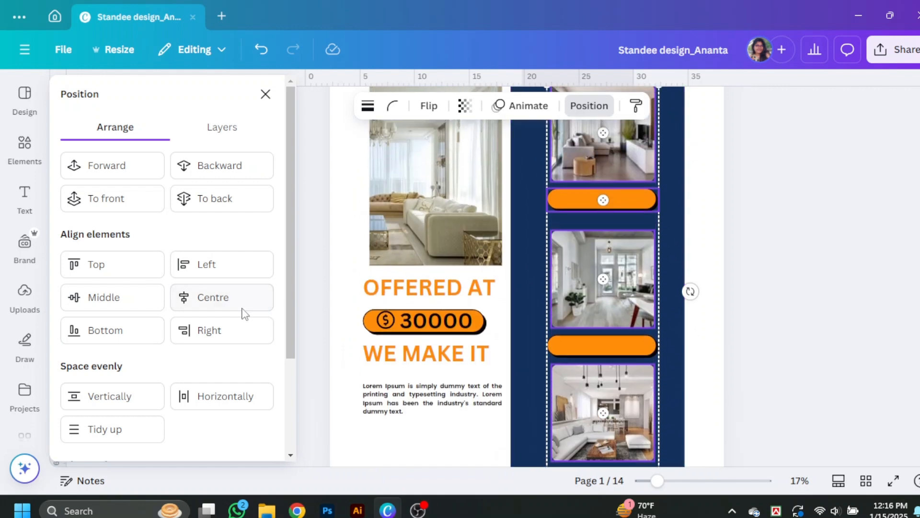
left_click(233, 302)
left_click(789, 320)
- Select the grouped dollar icon and 30000 text on the price pill
scroll(791, 318, "down", 4)
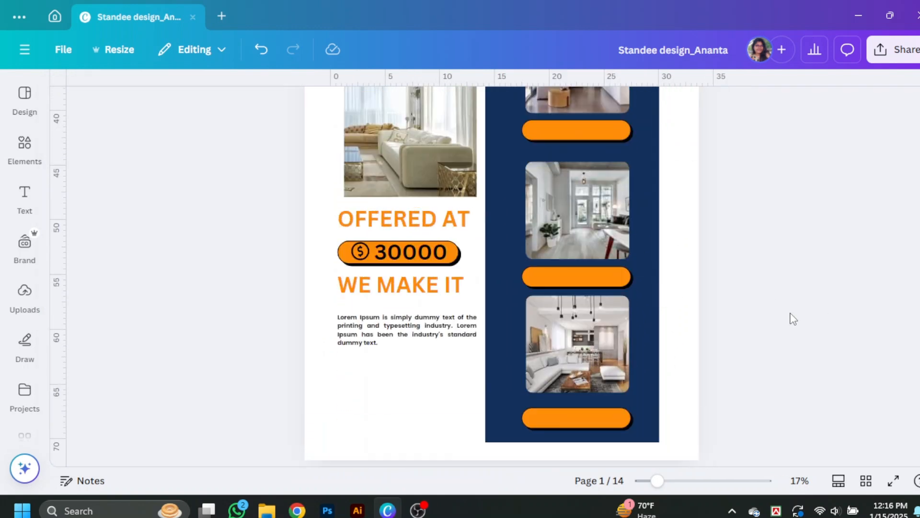
left_click(444, 265)
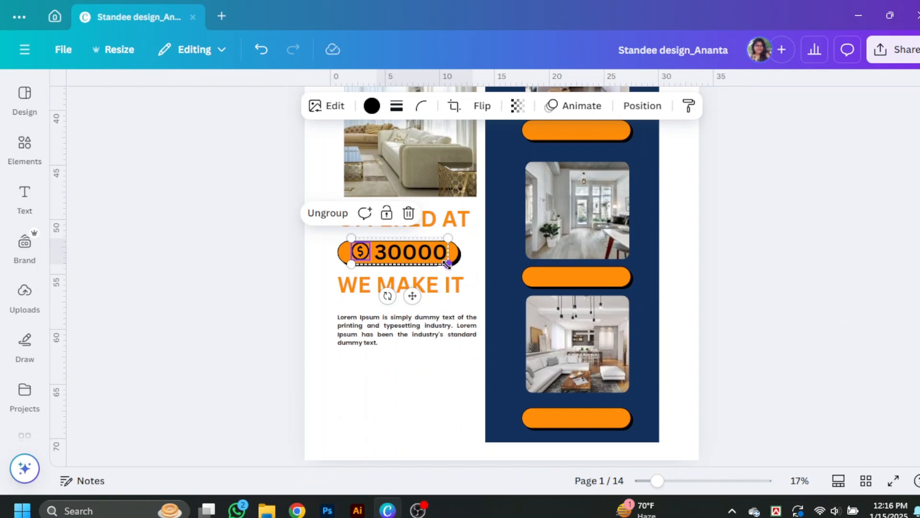